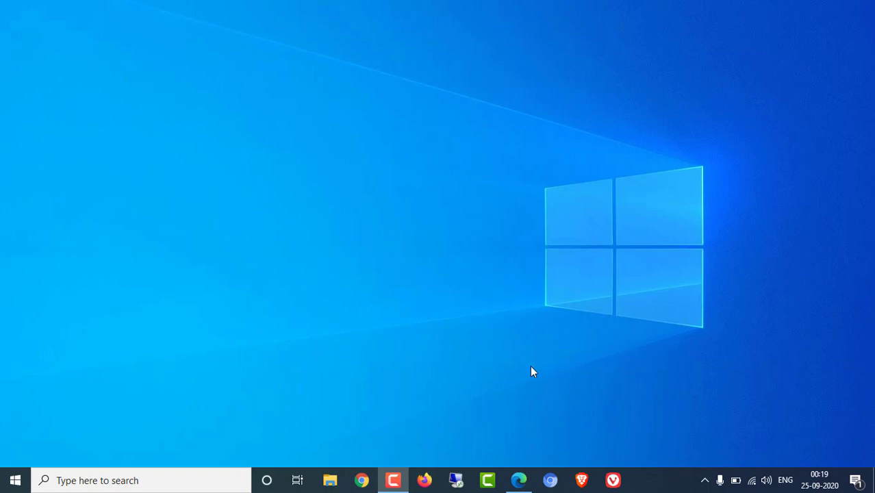
- Open the AWS Management Console in Chrome and sign in as root user with the account e-mail and password
left_click(362, 479)
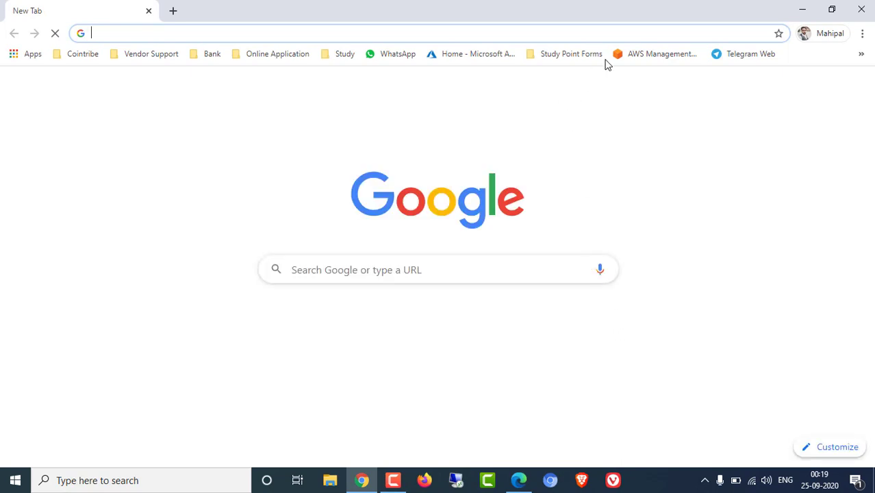
left_click(633, 55)
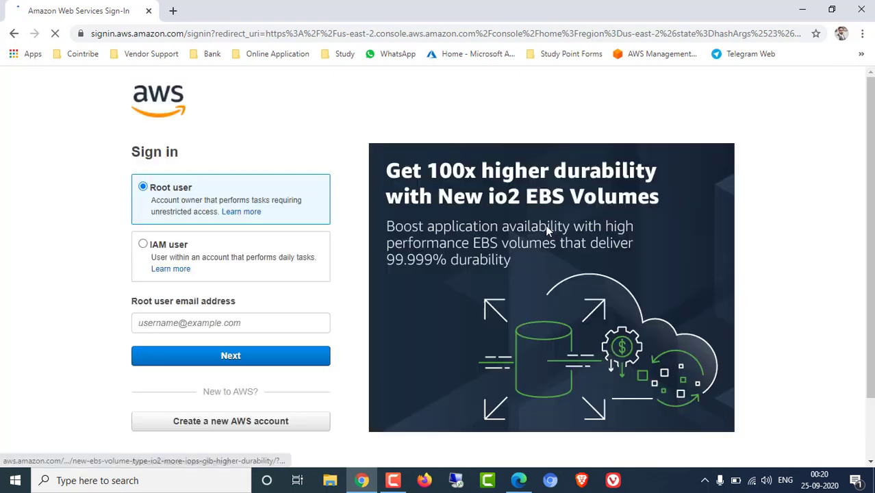
left_click(228, 365)
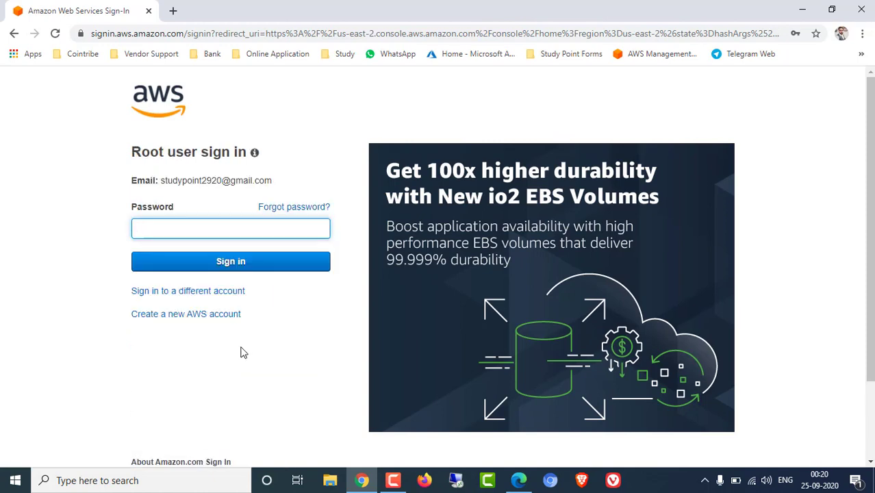
left_click(227, 231)
left_click(218, 252)
left_click(228, 263)
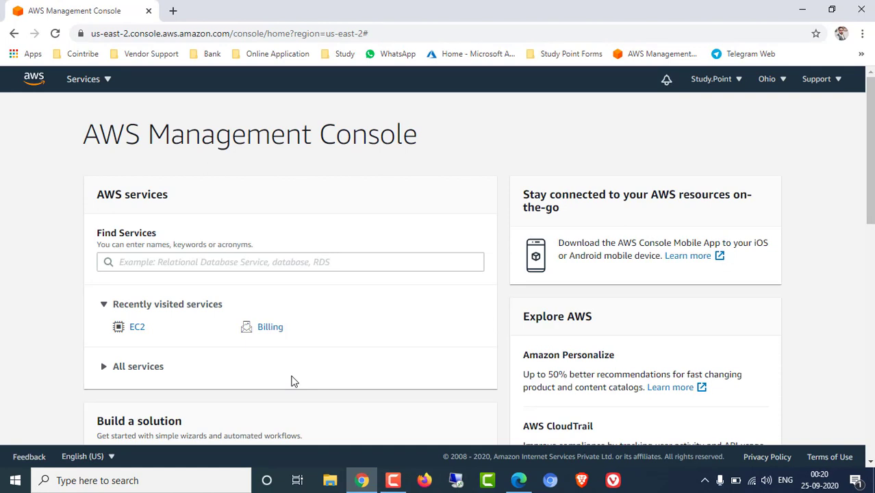
- Open Notepad and write "1. Custom VPC" as the first item of a list
key("super+r")
type("notepad")
key("Return")
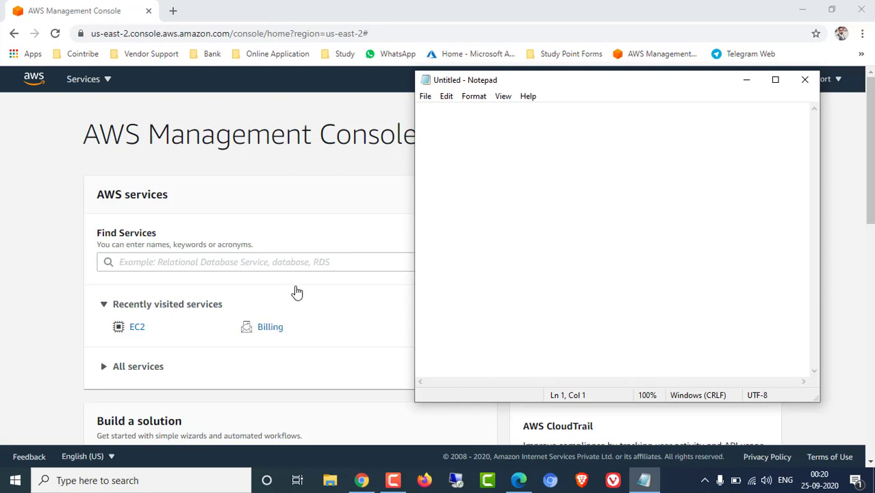
type("1. ")
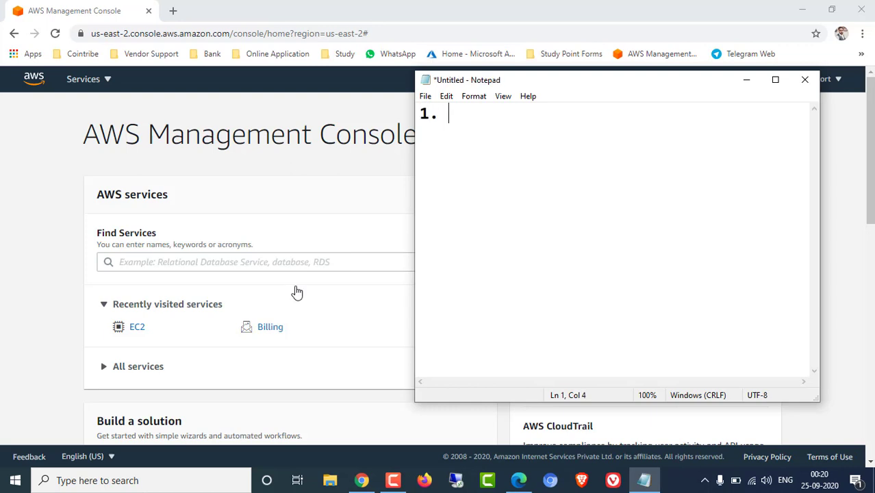
type("Custm")
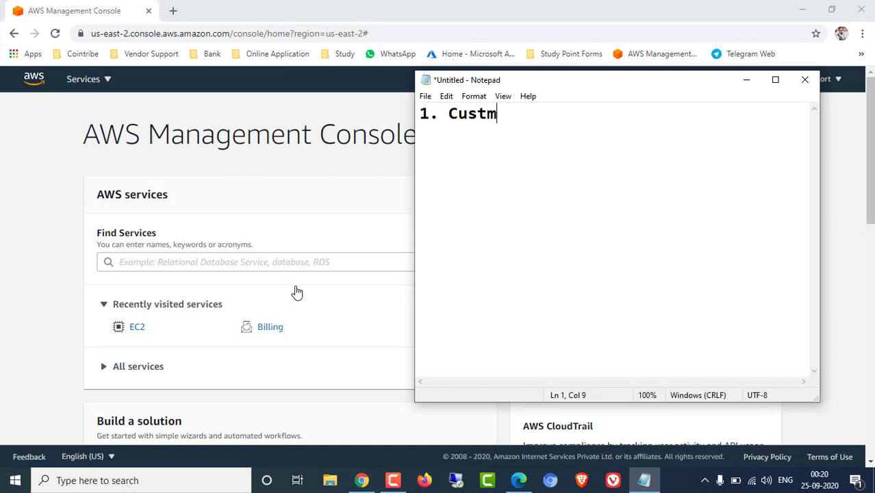
key("BackSpace")
type("om VPN")
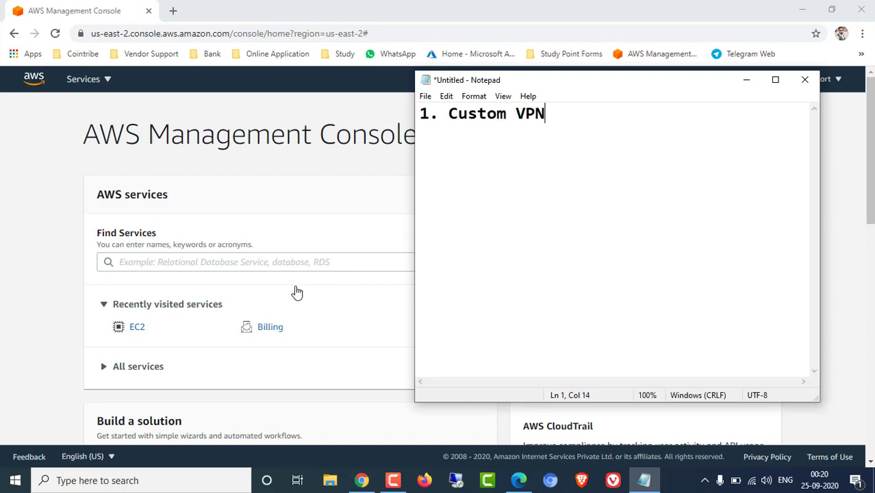
key("BackSpace")
type("C")
key("Return")
- Return to the AWS console in Chrome, search the services for vpc, and open the VPC service
left_click(364, 205)
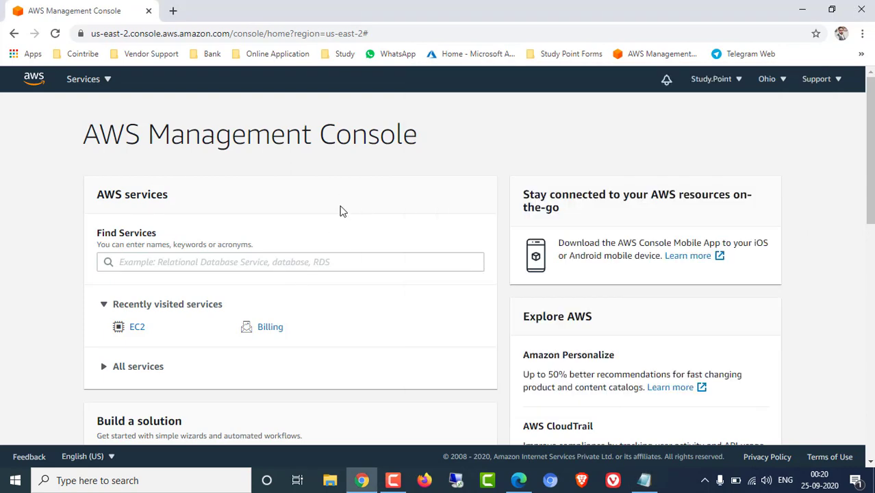
left_click(109, 81)
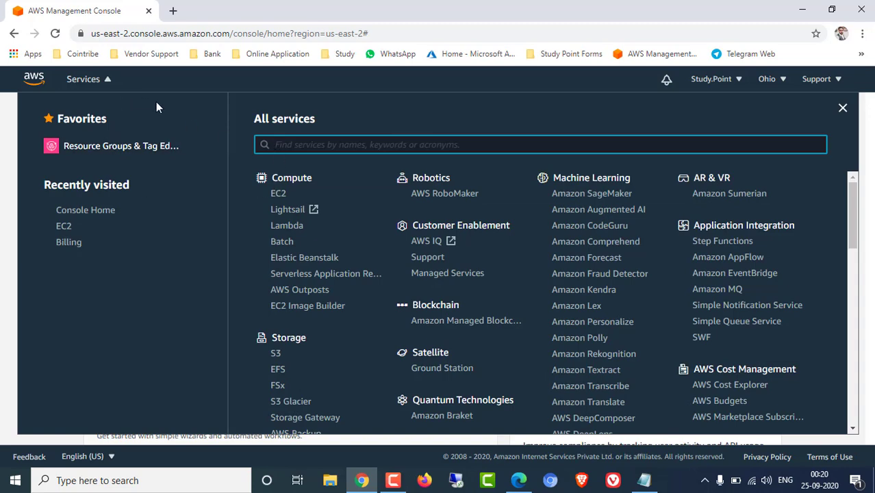
type("vp")
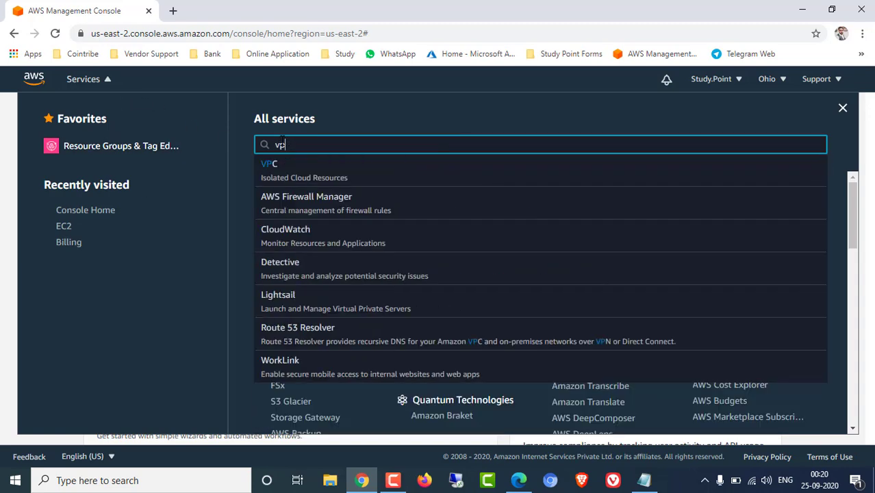
type("c")
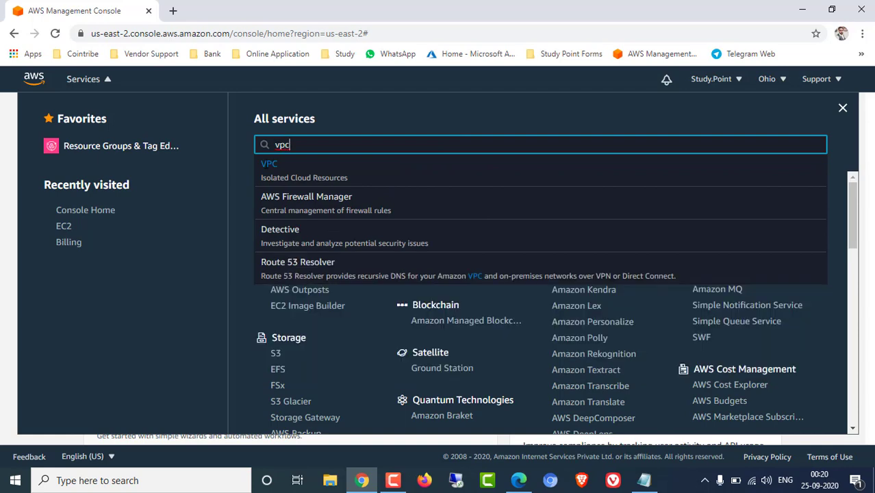
left_click(197, 290)
scroll(362, 267, "down", 4)
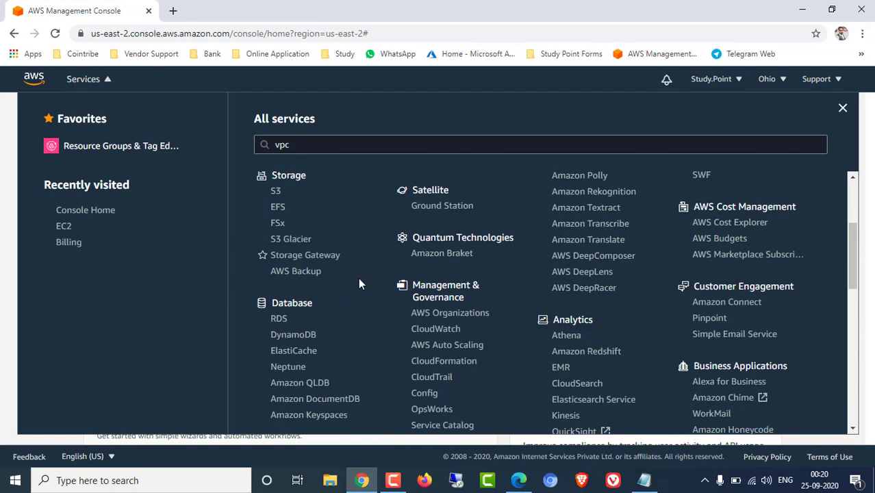
scroll(357, 278, "down", 4)
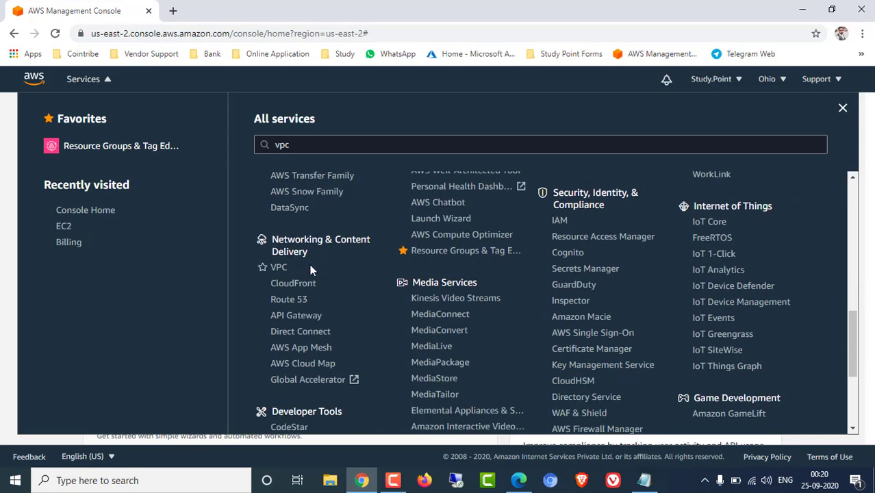
left_click(279, 268)
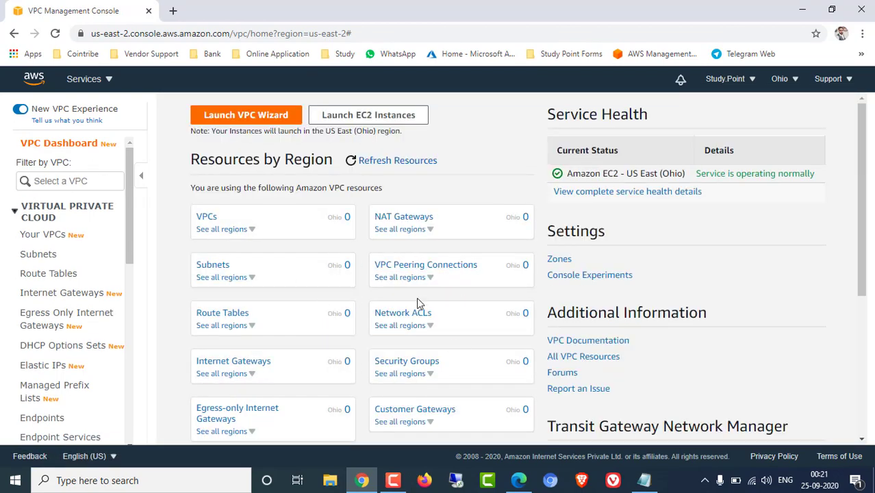
- Start a new VPC with the name tag democutomvpc and the IPv4 CIDR block 10.0.0.0/16
scroll(416, 308, "down", 3)
scroll(386, 381, "down", 1)
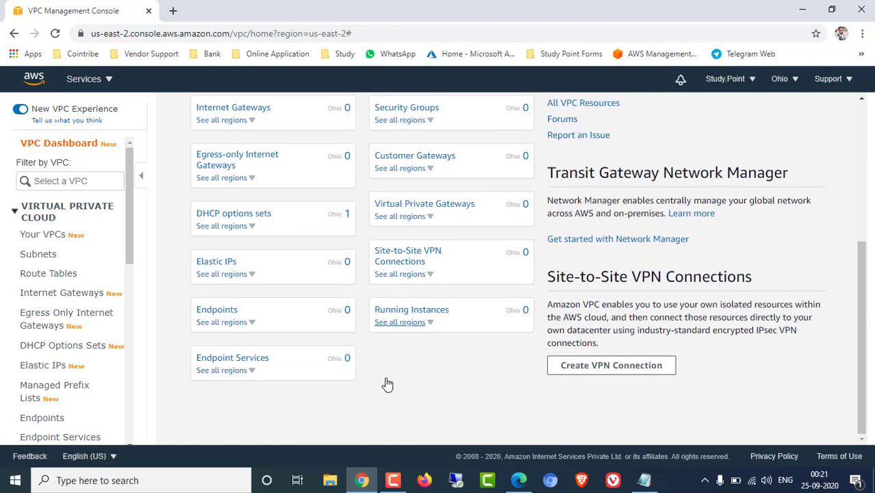
scroll(423, 369, "up", 4)
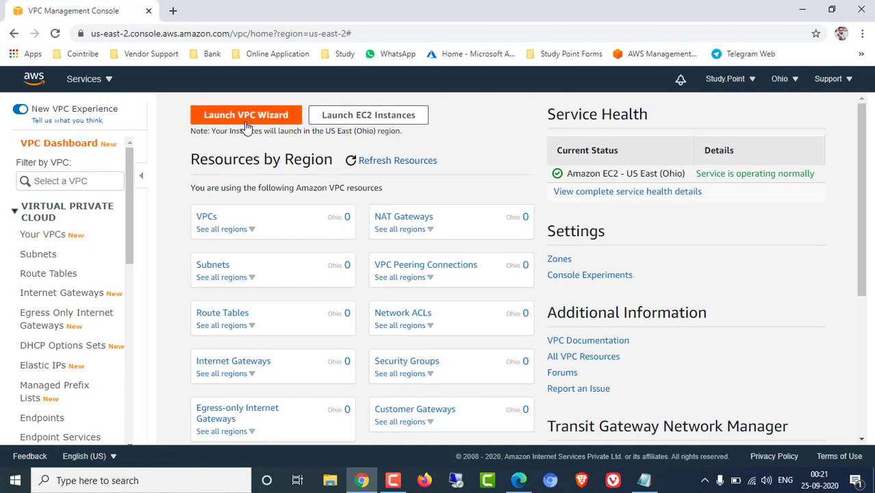
left_click(55, 238)
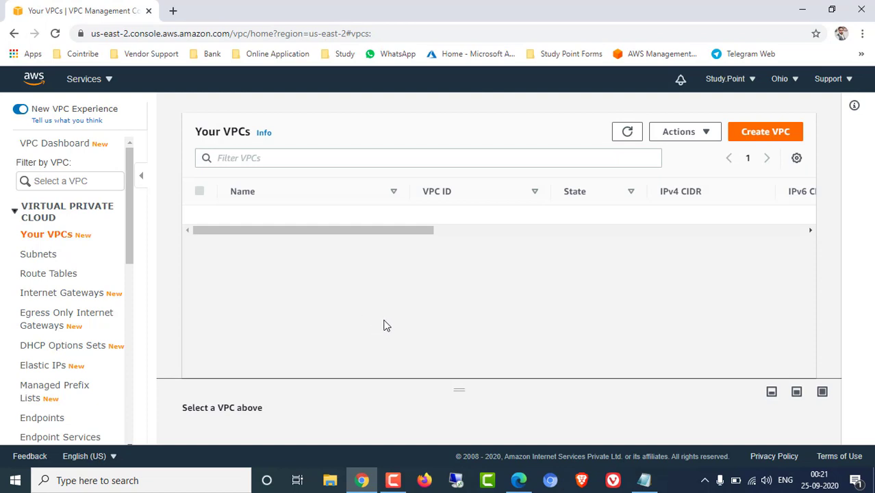
left_click(765, 133)
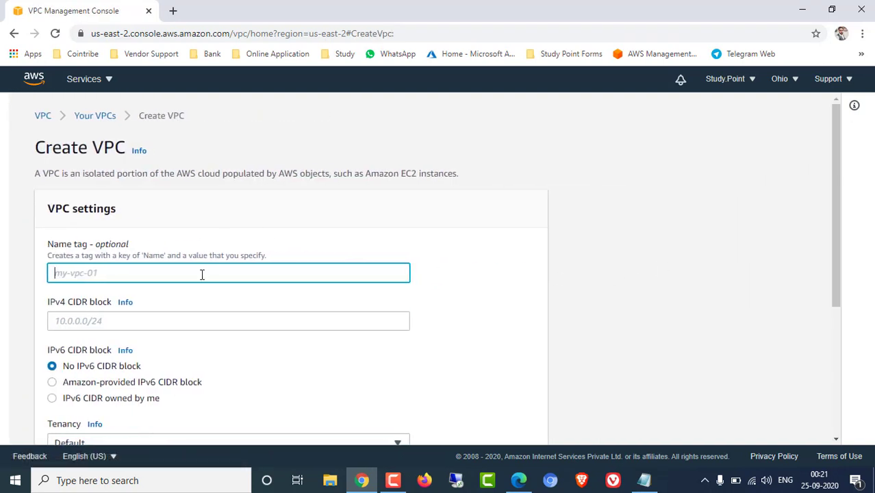
type("democutomvpc")
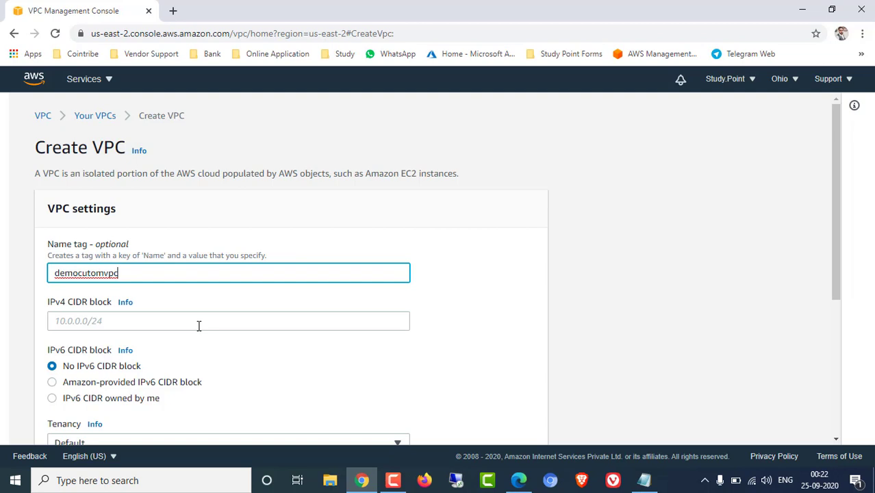
left_click(198, 325)
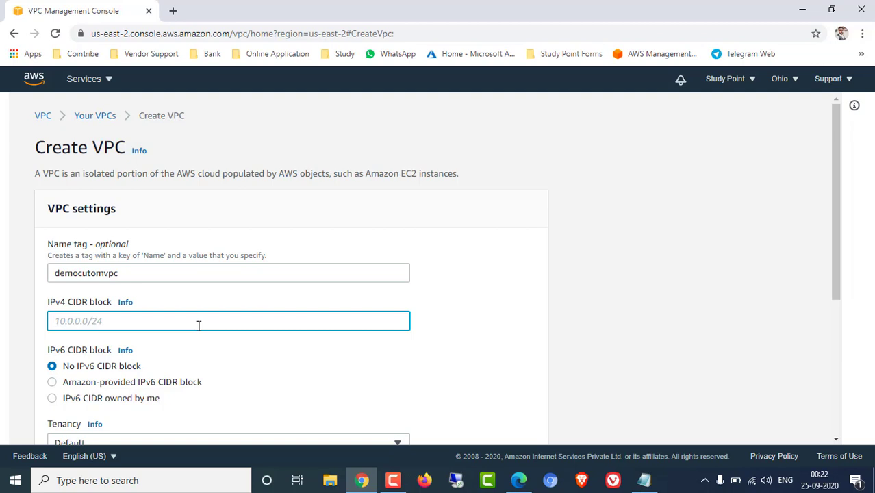
type("10.0.0.0/16")
left_click(467, 348)
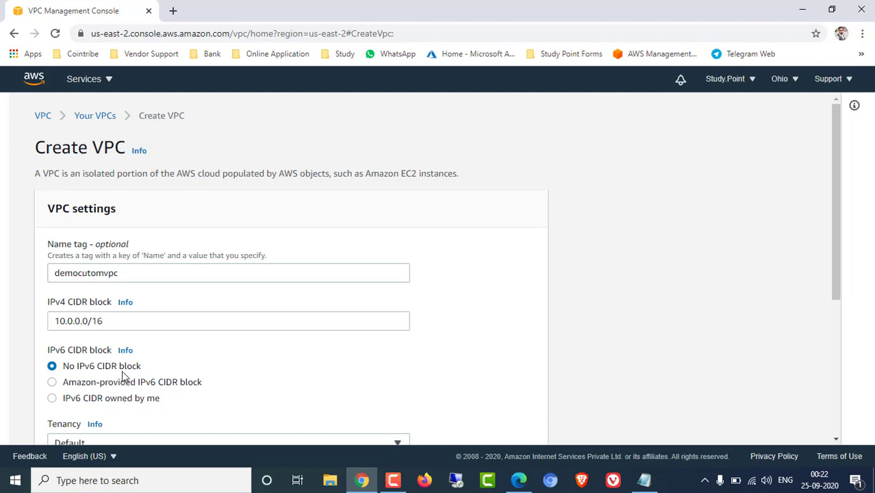
- Create the VPC, keeping the No IPv6 CIDR block option and Default tenancy
scroll(223, 342, "down", 2)
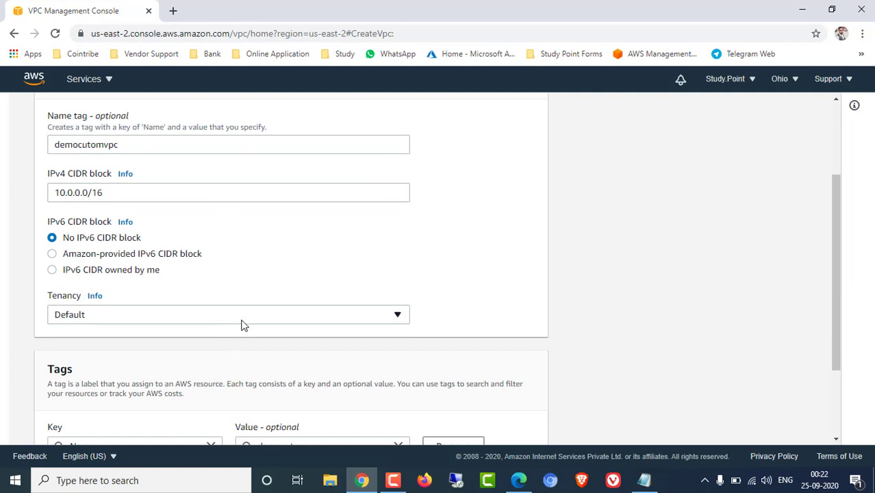
left_click(244, 319)
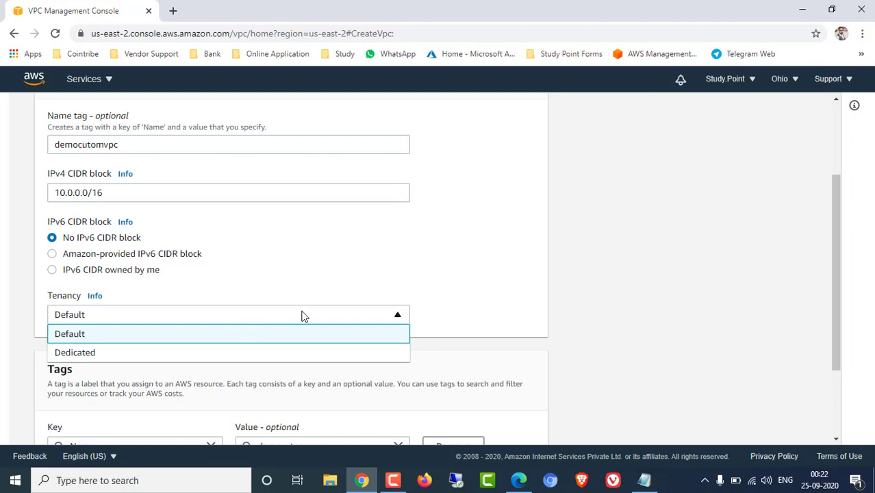
left_click(506, 283)
scroll(508, 284, "down", 1)
scroll(506, 284, "down", 1)
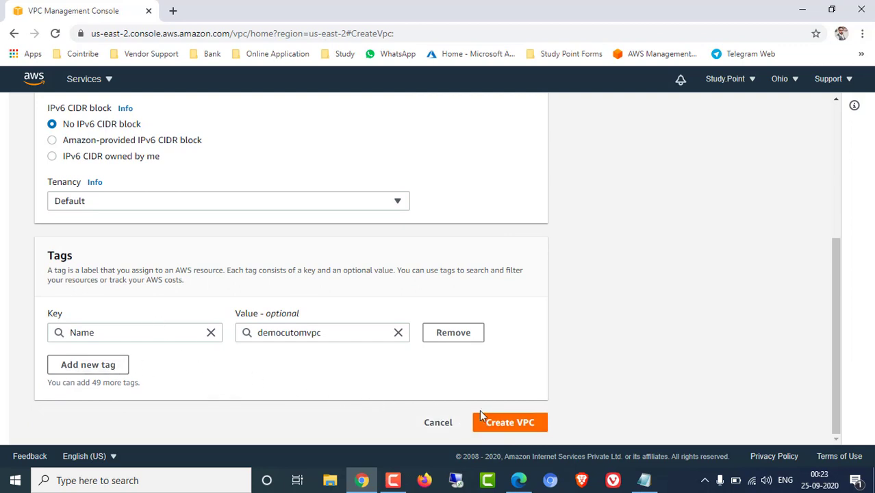
left_click(510, 421)
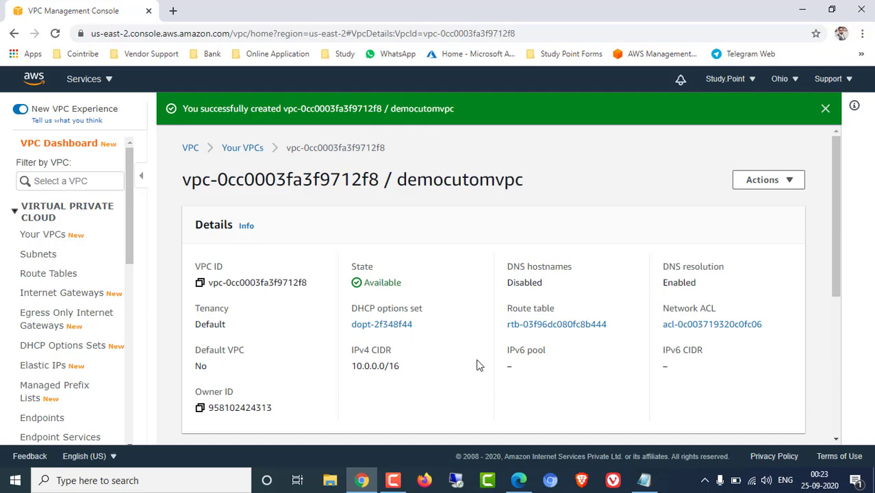
- Start a new subnet with the name tag publicsubnet and assign it to the democutomvpc VPC
scroll(452, 332, "down", 1)
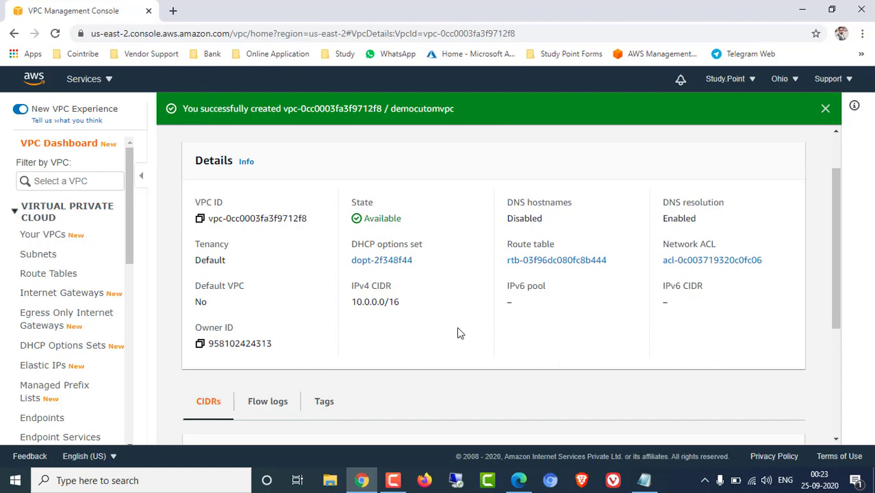
left_click(52, 260)
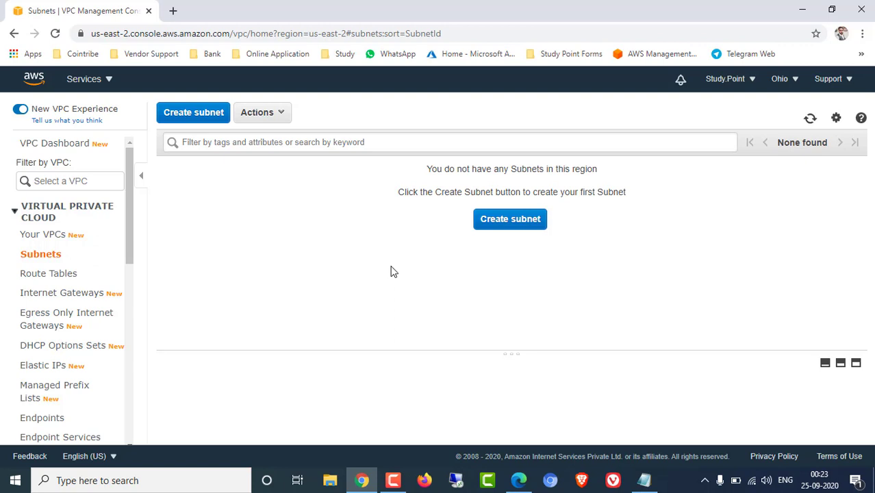
left_click(510, 220)
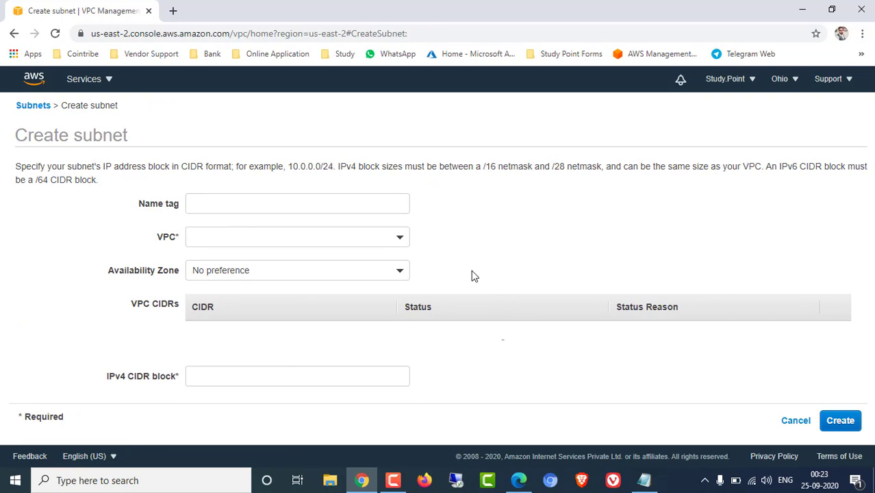
left_click(241, 204)
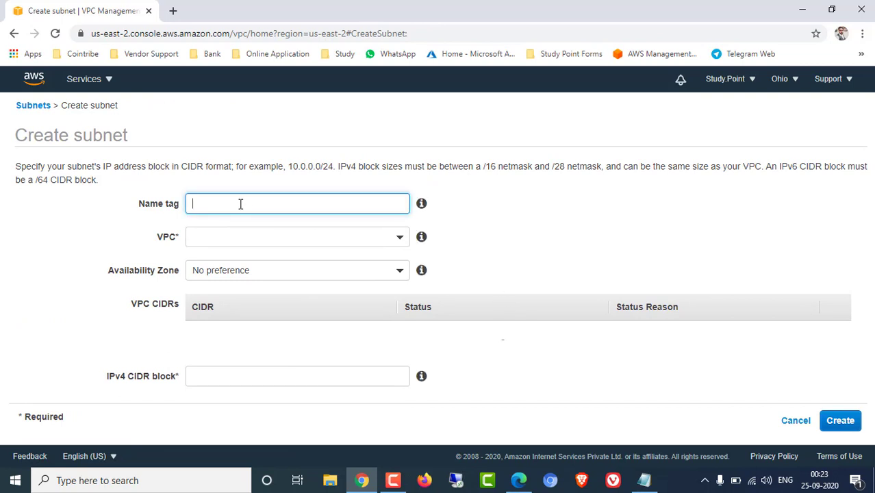
type("publicsubnet")
left_click(238, 237)
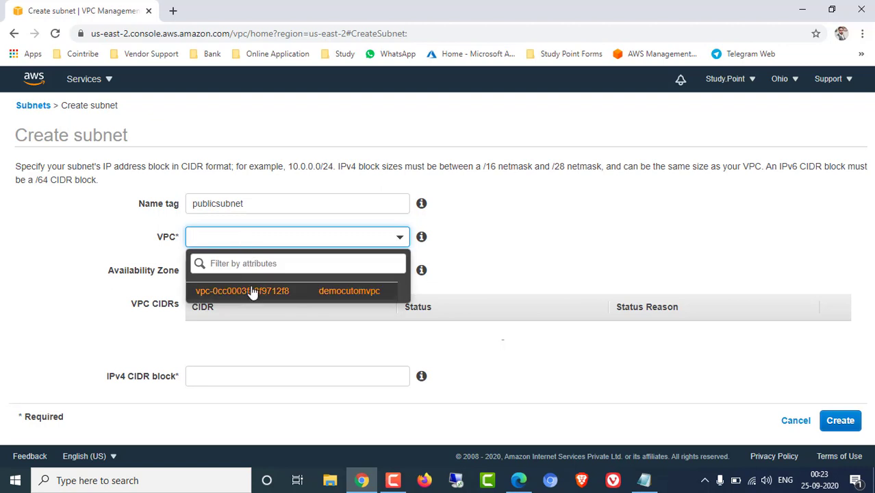
left_click(349, 292)
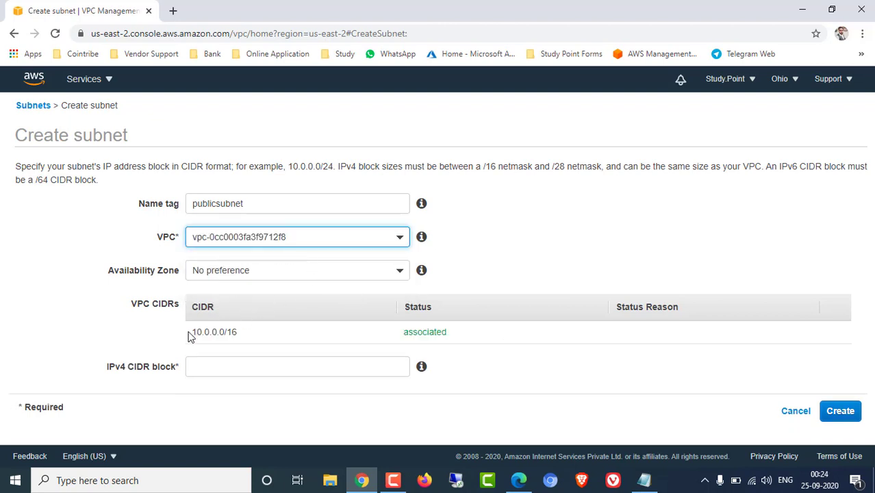
- Check the CIDR range associated with the VPC selected for the subnet
left_click_drag(191, 337, 247, 339)
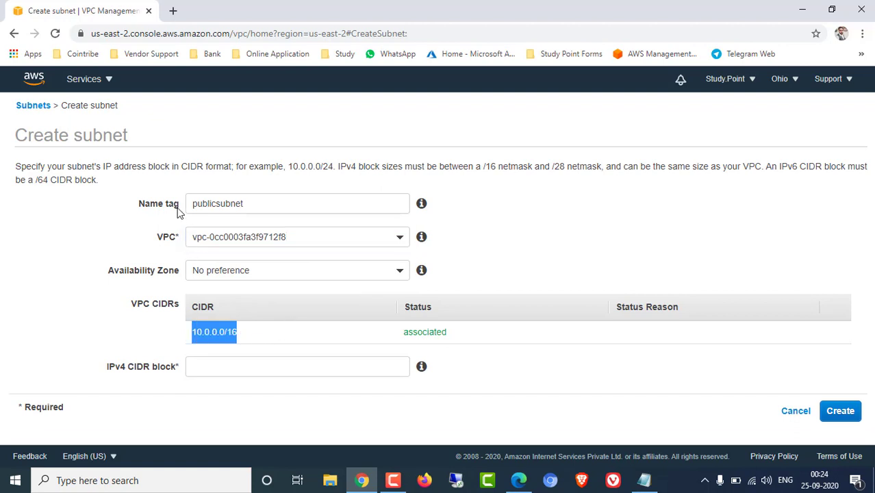
left_click(245, 342)
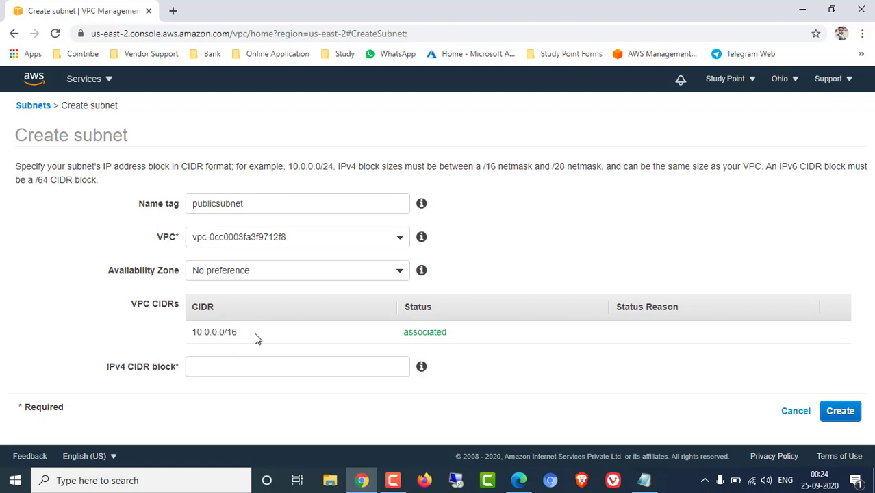
left_click_drag(256, 336, 195, 333)
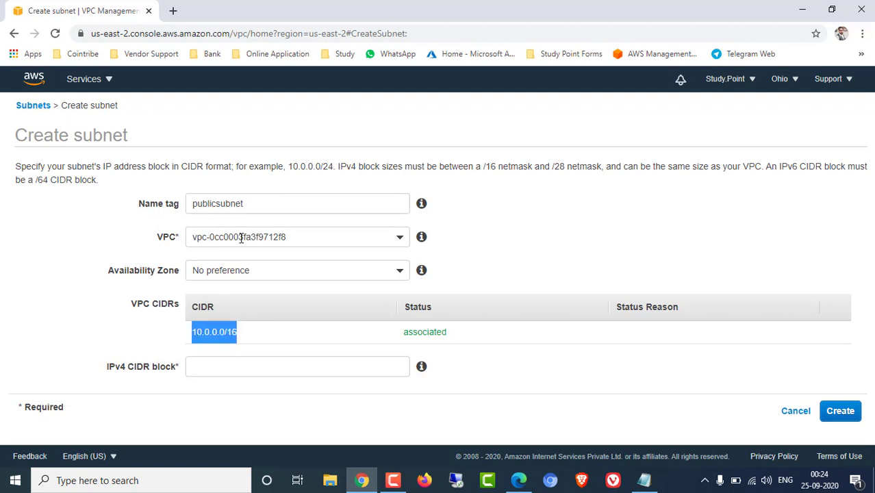
- Set the public subnet's IPv4 CIDR block to 10.0.1.0/24 and try to create the subnet
left_click_drag(136, 303, 197, 306)
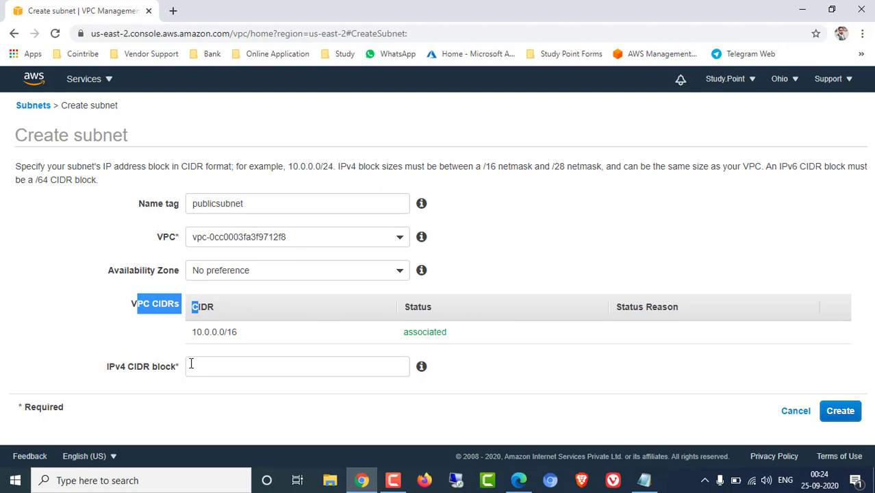
left_click_drag(202, 331, 237, 333)
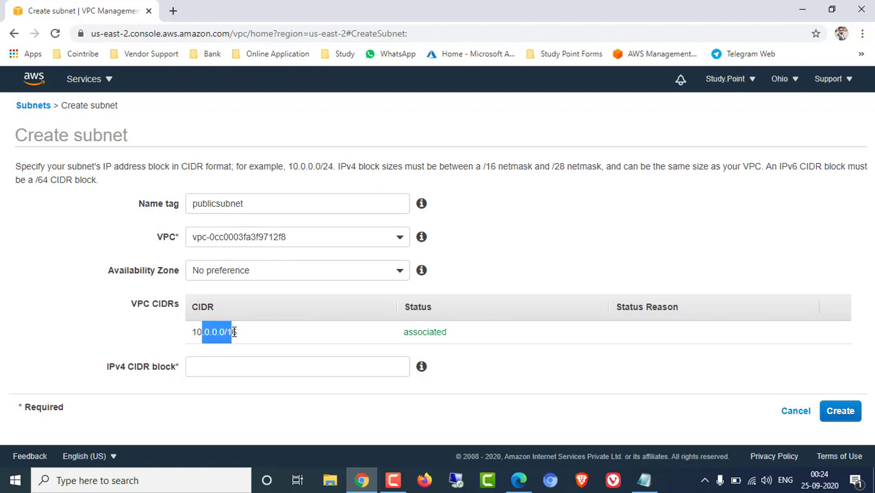
left_click(213, 366)
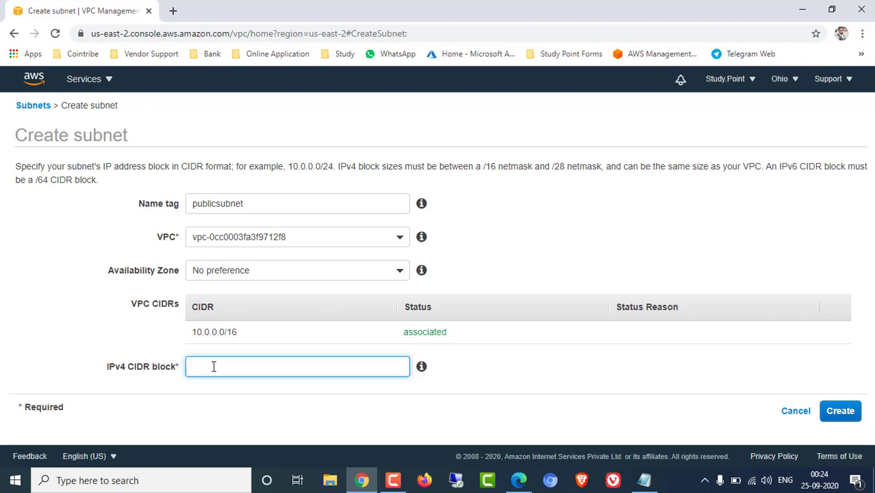
type("10.0.1.0/24")
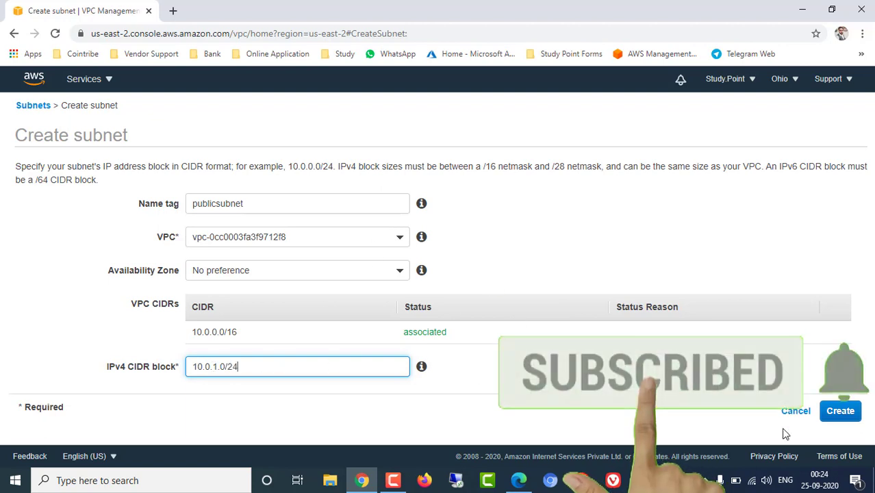
left_click(840, 410)
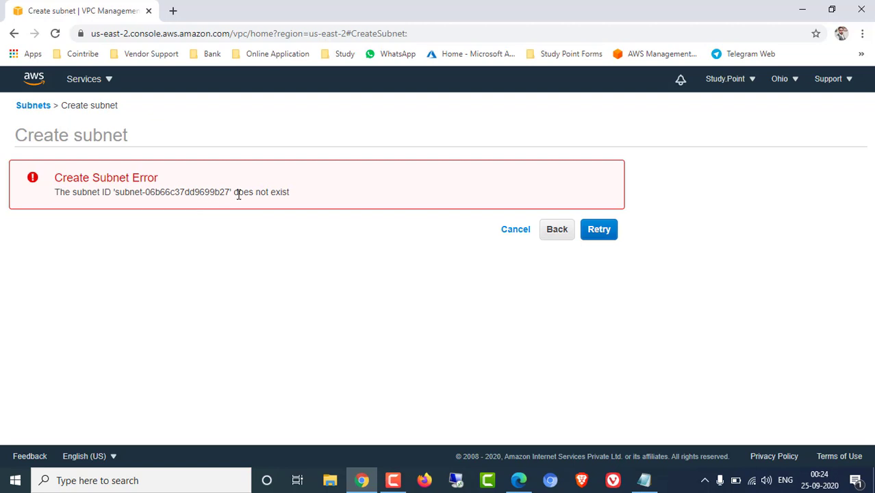
- Return to the subnet form, set the Availability Zone to us-east-2a, and create publicsubnet
left_click(570, 229)
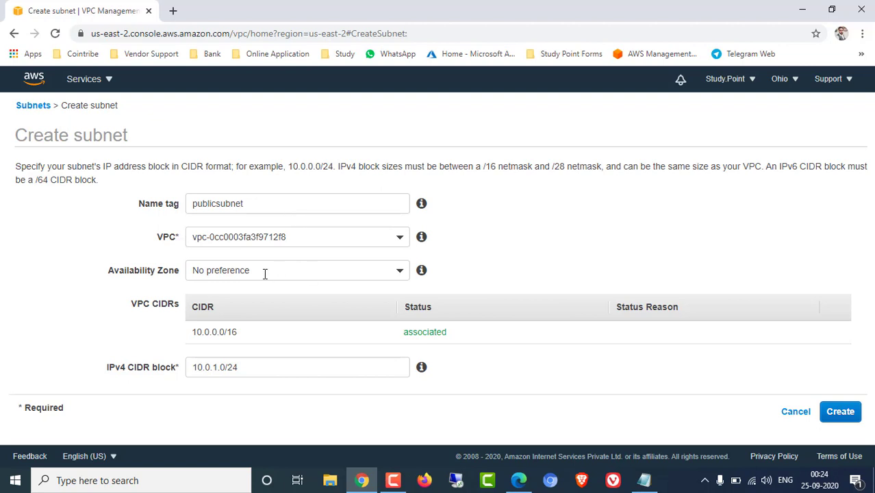
left_click(286, 274)
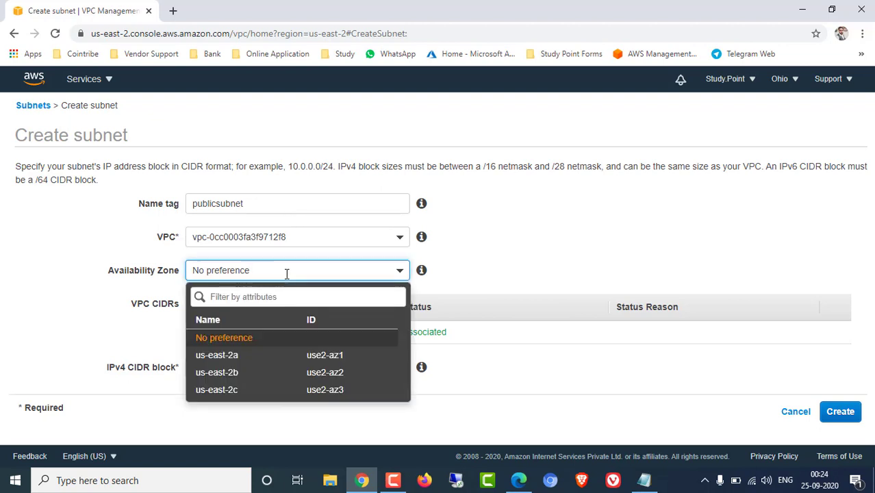
left_click(252, 356)
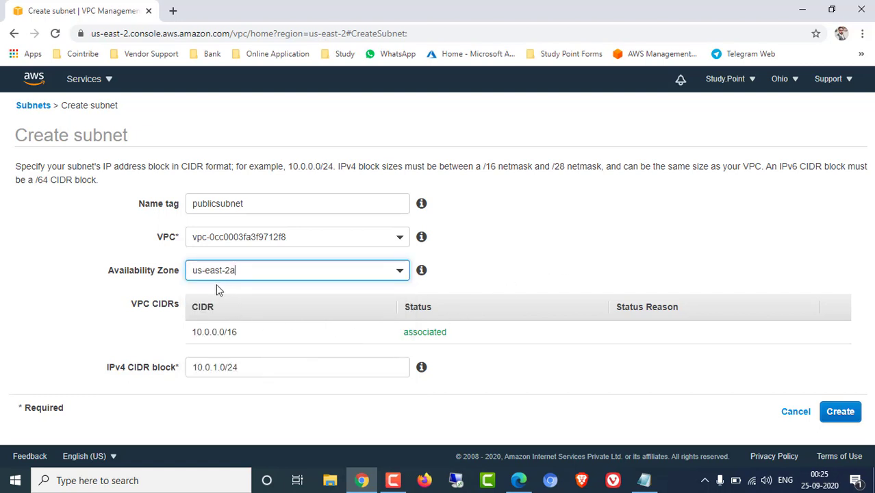
left_click(531, 271)
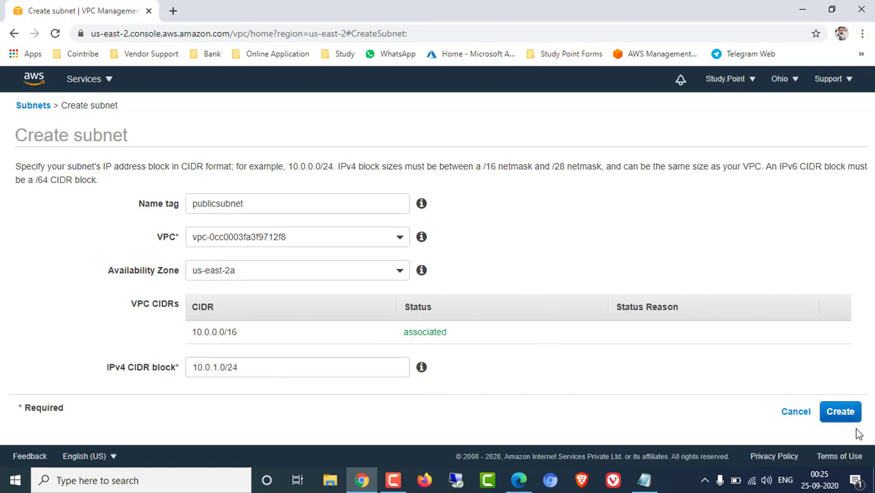
left_click(839, 411)
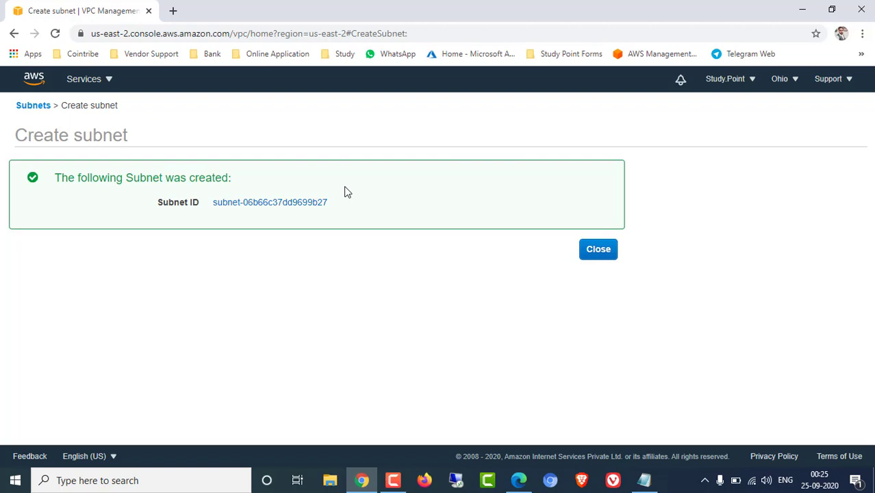
left_click(610, 252)
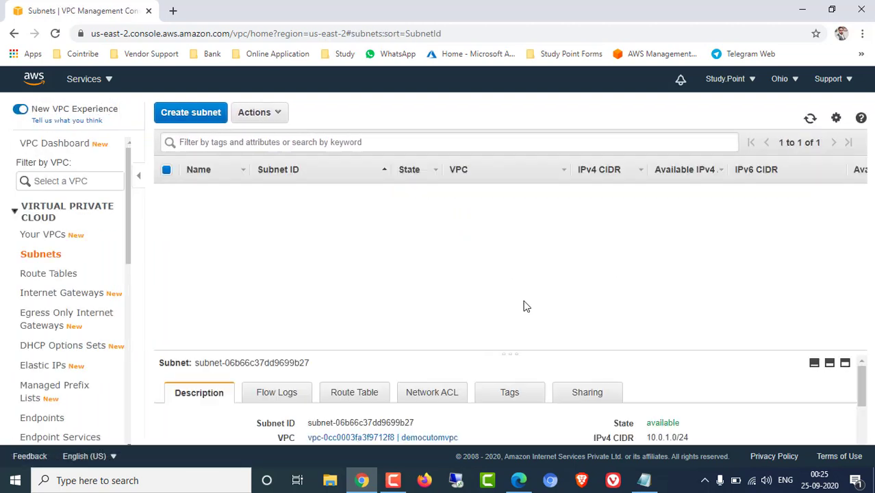
- Start a new subnet with the name tag privatesubnet in the democutomvpc VPC, using Availability Zone us-east-2a
left_click(197, 112)
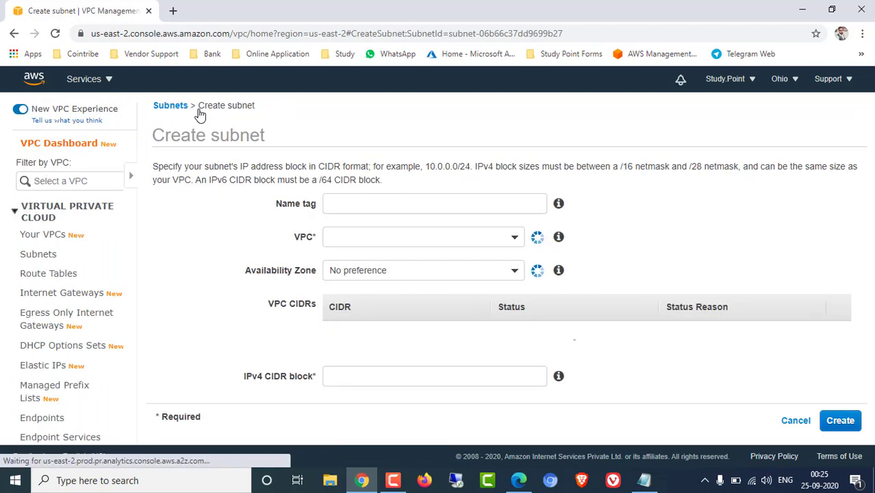
left_click(273, 205)
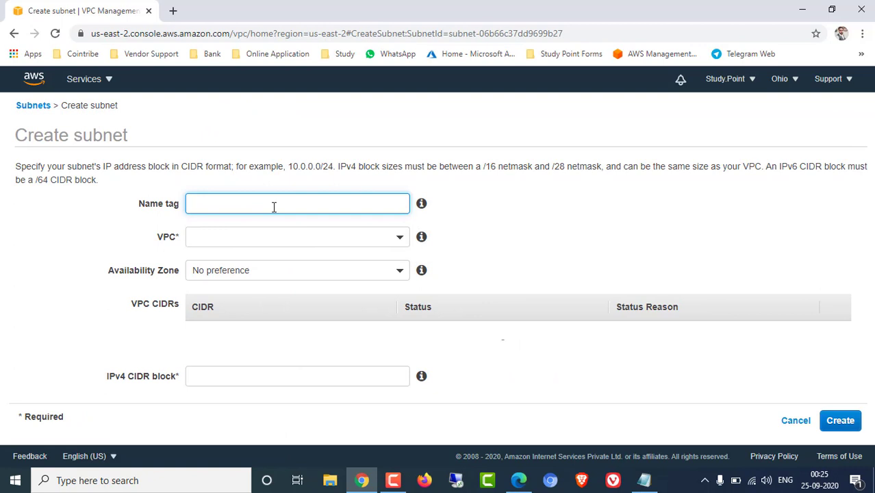
type("privatesubnet")
left_click(277, 240)
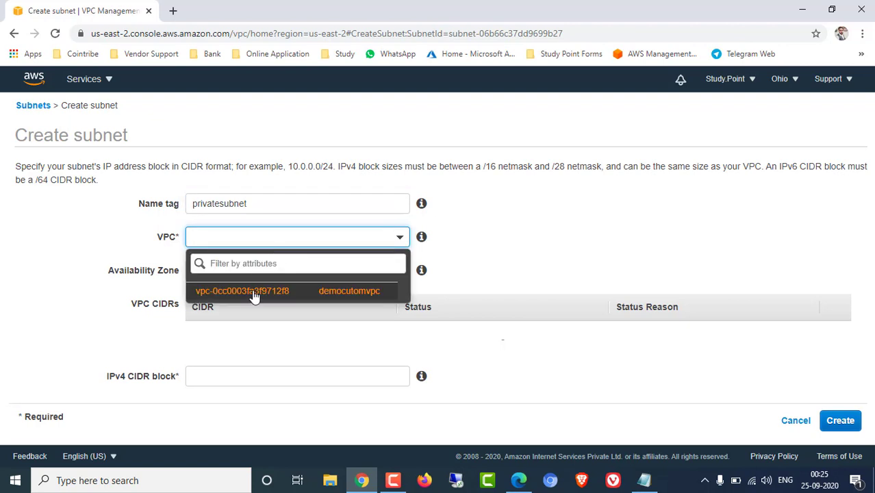
left_click(254, 296)
left_click(378, 276)
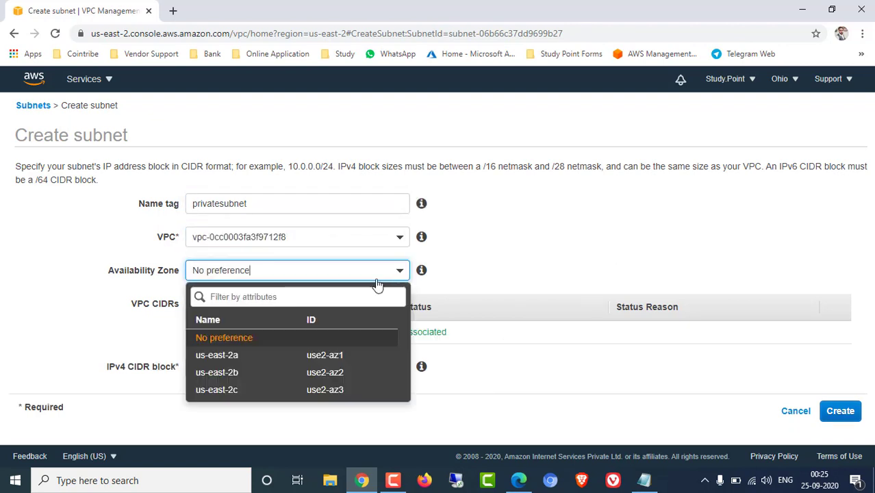
left_click(296, 356)
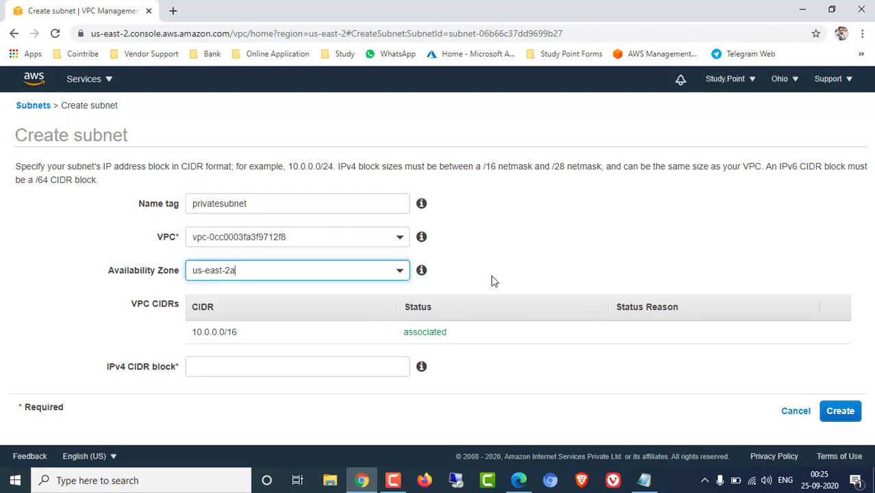
- Set the private subnet's IPv4 CIDR block to 10.0.2.0/24 and create it, returning to the subnet list
left_click(214, 368)
type("10.")
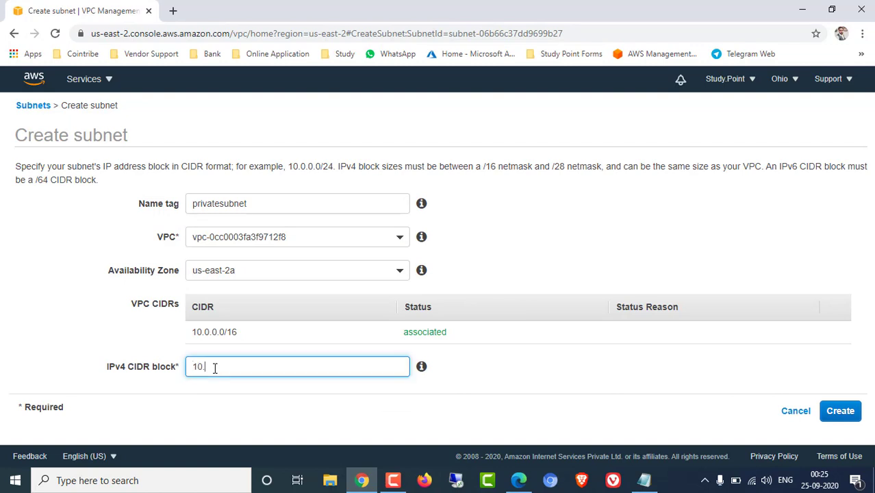
type("0.1.0")
type("/24")
left_click(839, 412)
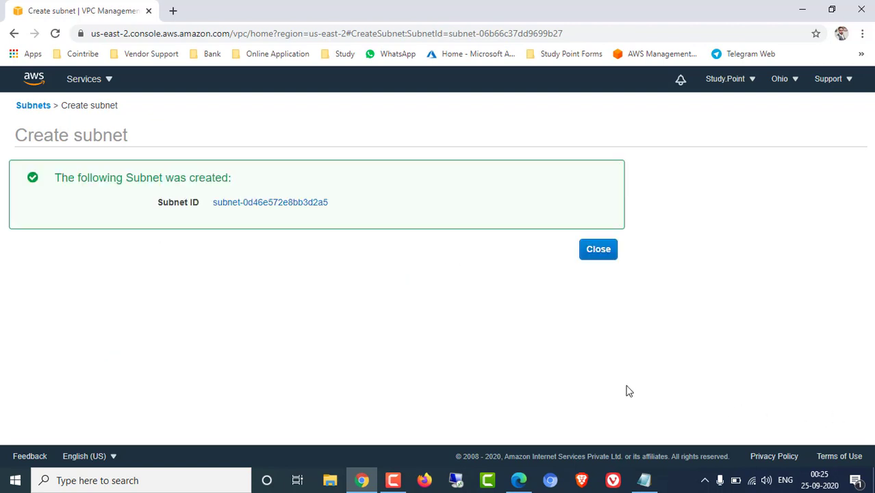
left_click(602, 251)
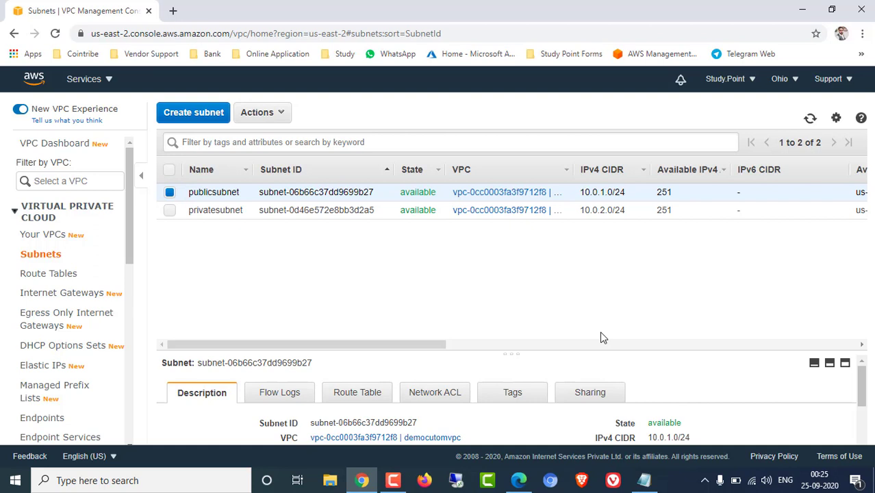
- Create an internet gateway with the name tag ig-demo
left_click(84, 295)
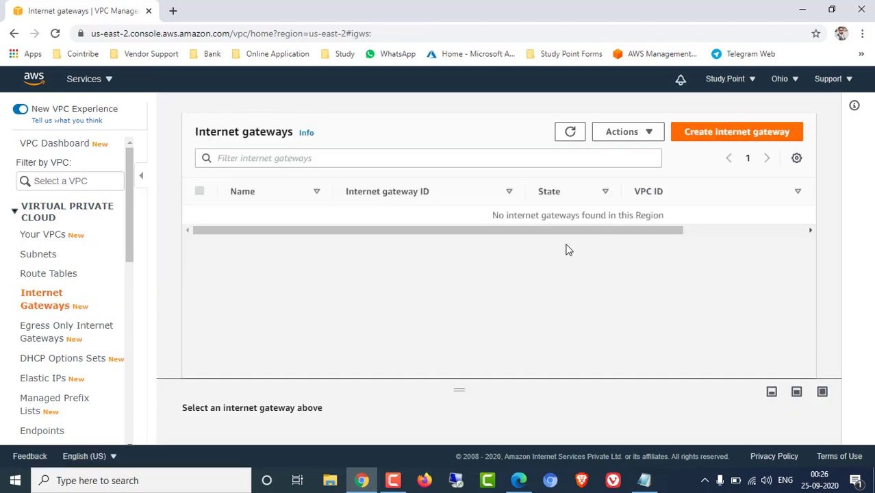
left_click(719, 134)
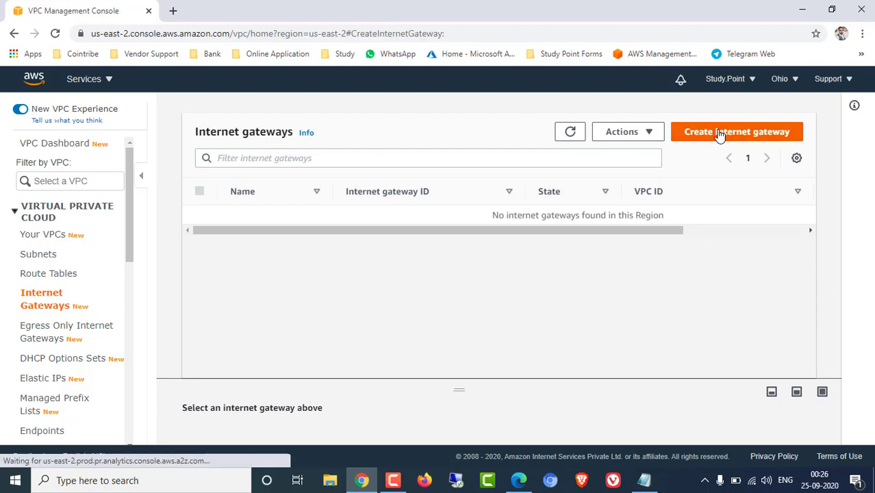
left_click(181, 282)
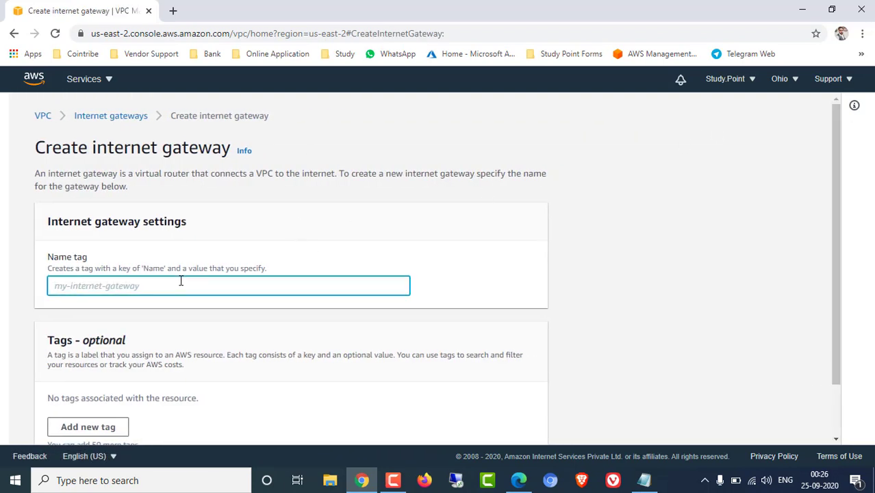
type("ig")
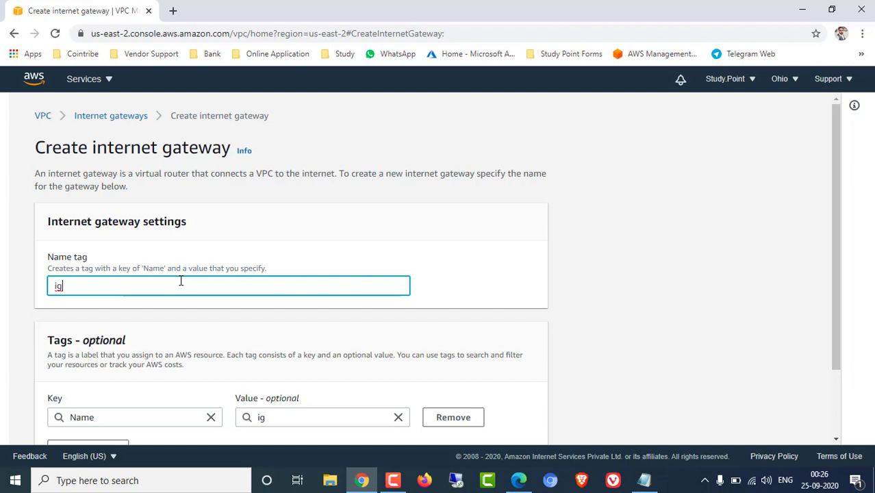
type("-demo")
scroll(268, 320, "down", 2)
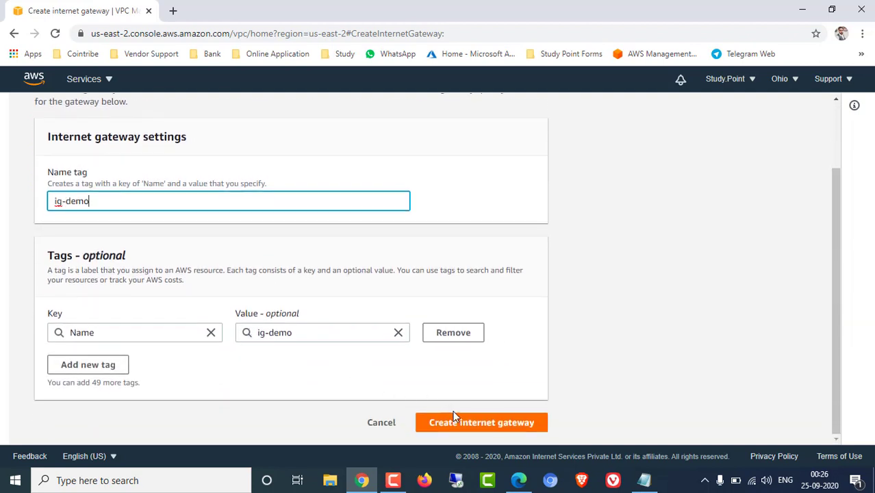
left_click(461, 424)
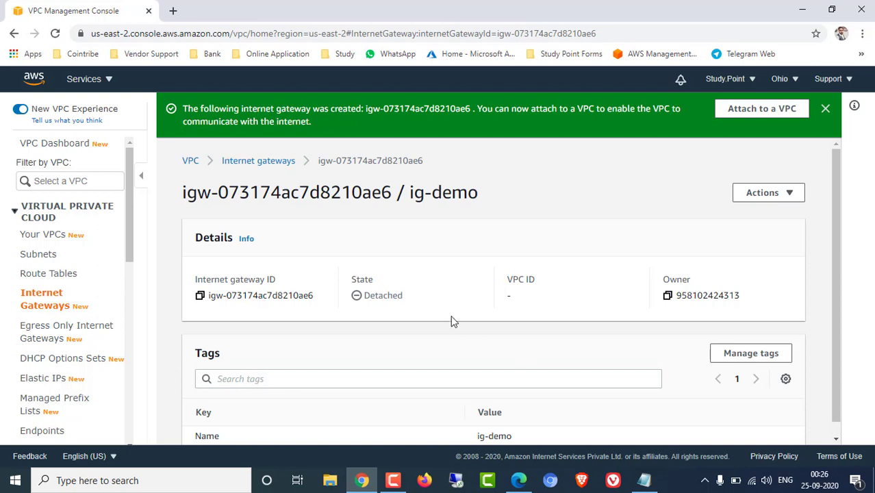
- Check the ig-demo gateway's state and attach the gateway to the democutomvpc VPC
left_click_drag(404, 295, 363, 295)
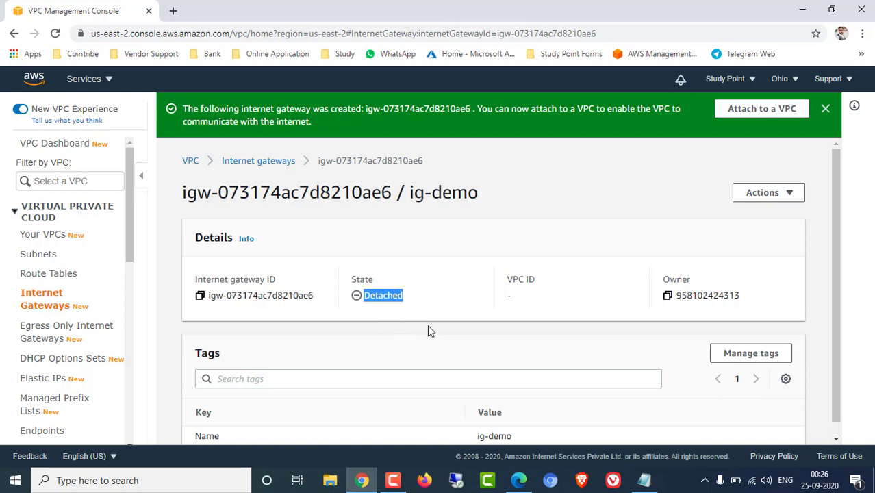
left_click(446, 316)
scroll(446, 321, "down", 1)
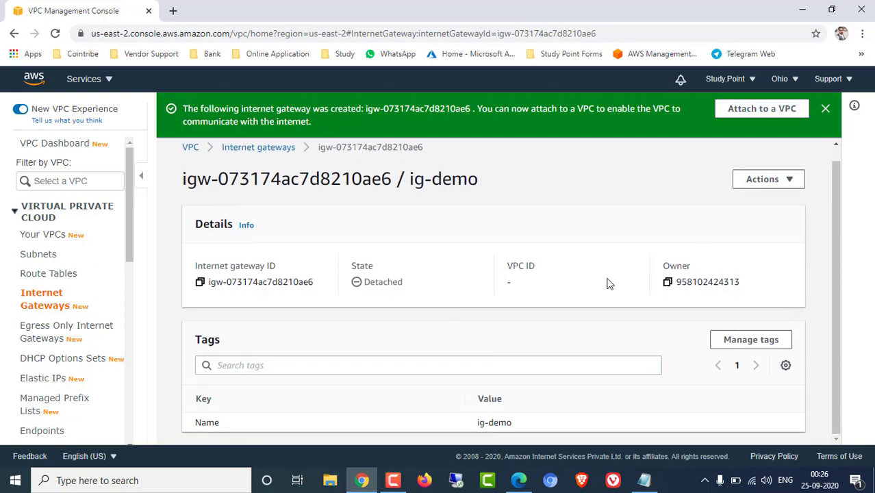
left_click(791, 181)
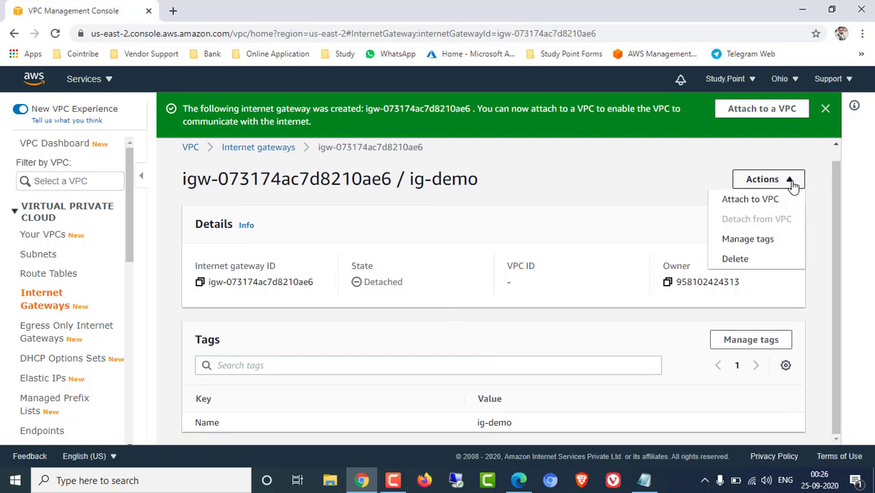
left_click(753, 205)
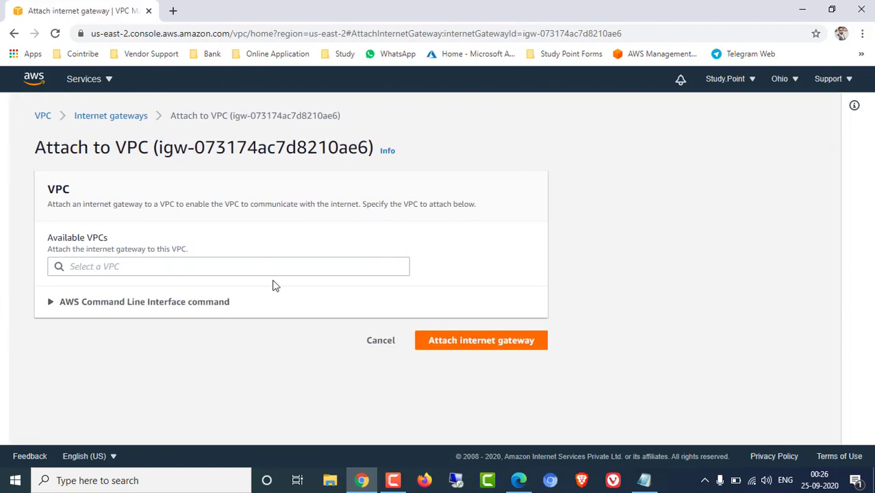
left_click(174, 267)
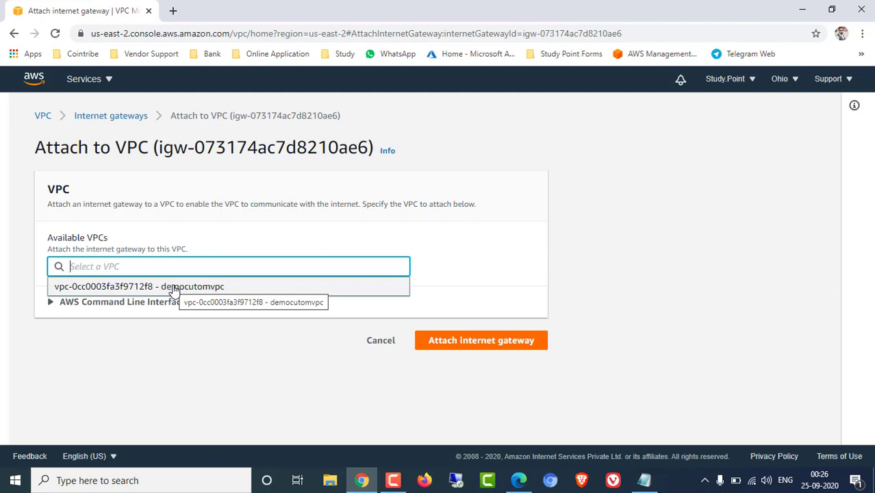
left_click(173, 288)
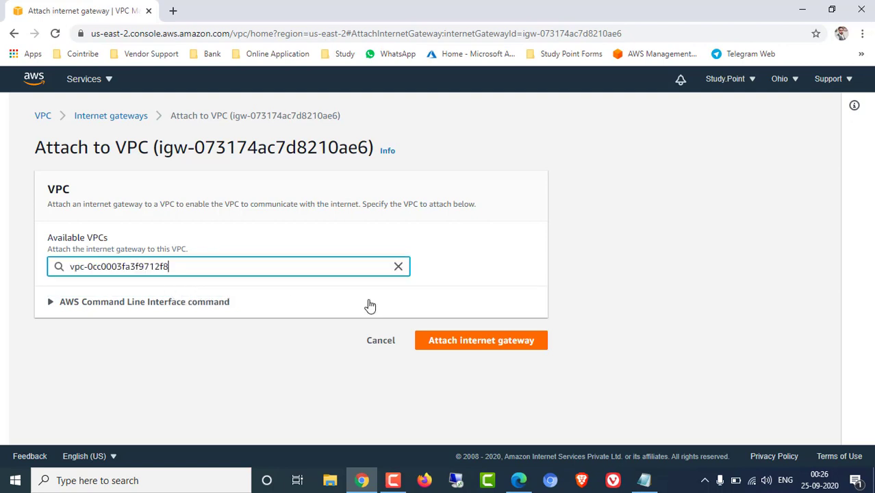
left_click(484, 348)
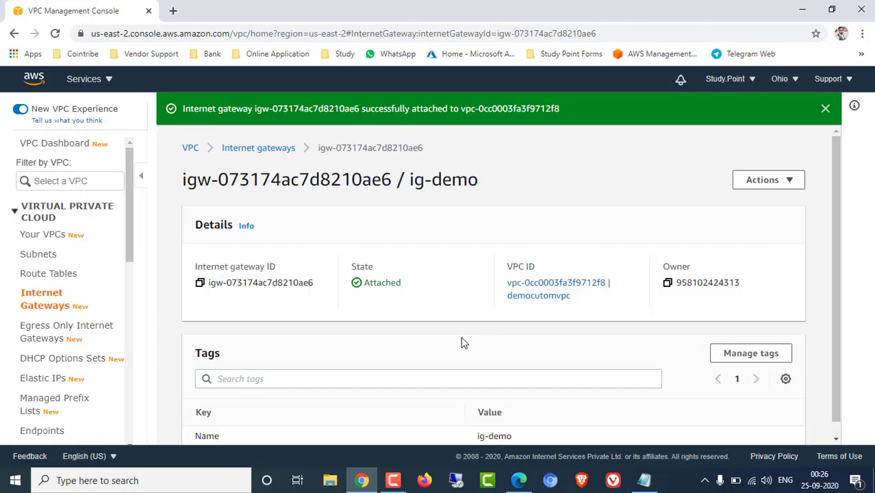
- Switch to the Notepad notes and add the second list item "2. 2 Subnet" below Custom VPC
left_click(646, 480)
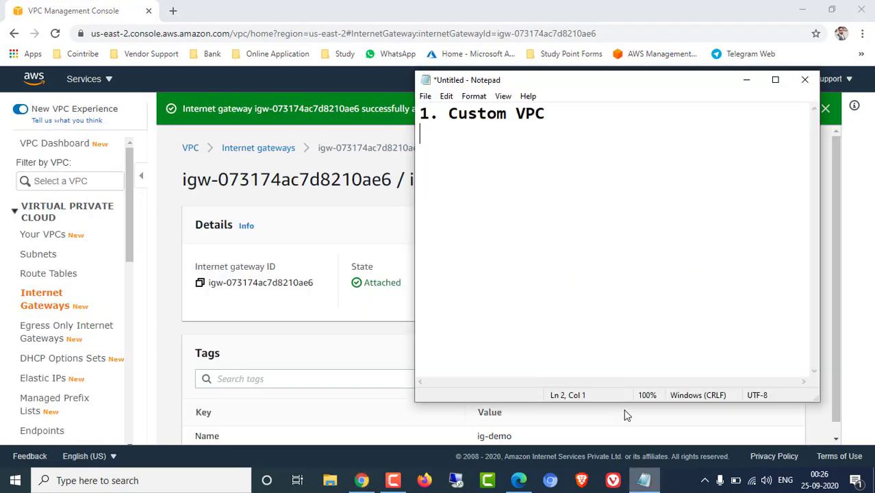
type("2. ")
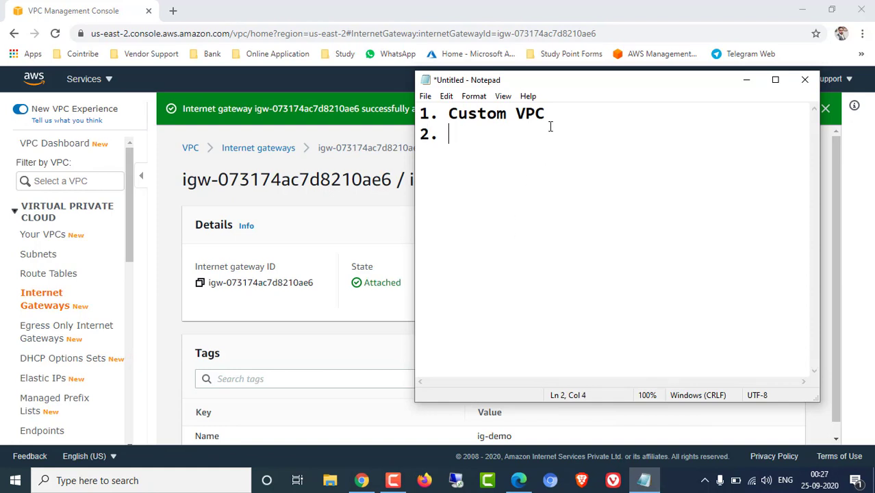
type("2 Subnet")
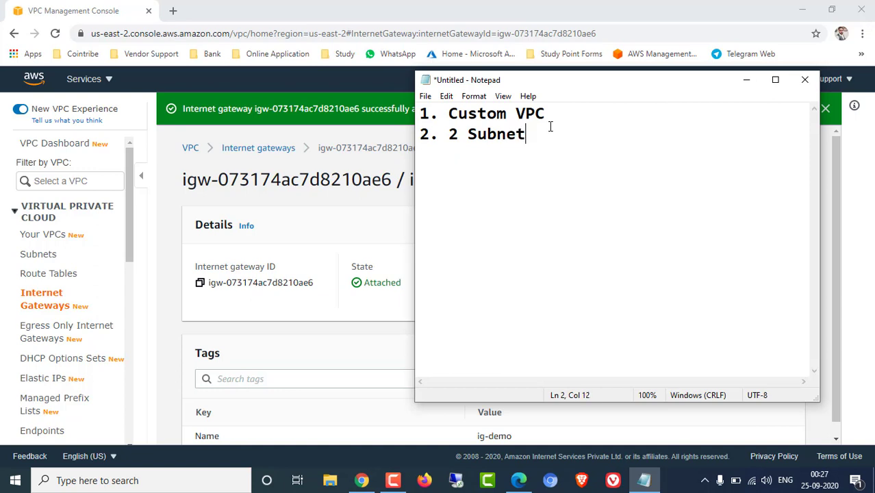
- Extend the second list item with "Public and Private" after "2. 2 Subnet" and start a new line
type(" Public and Pr")
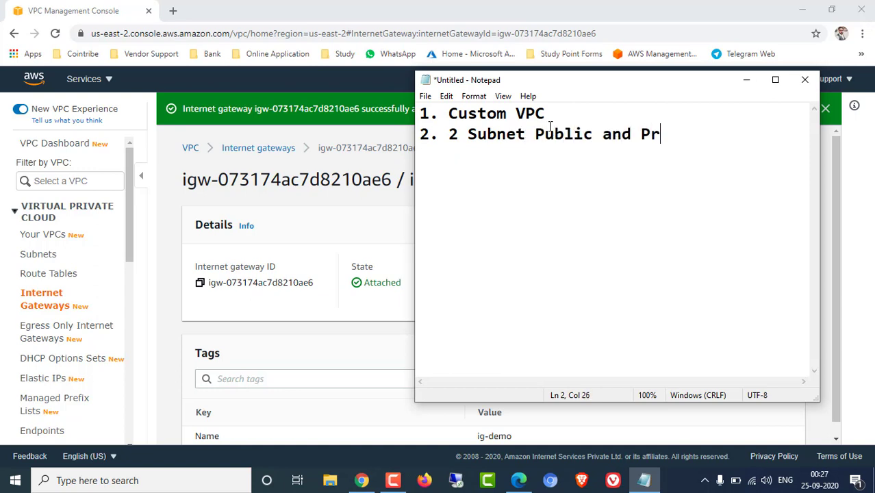
type("ivate")
key("Return")
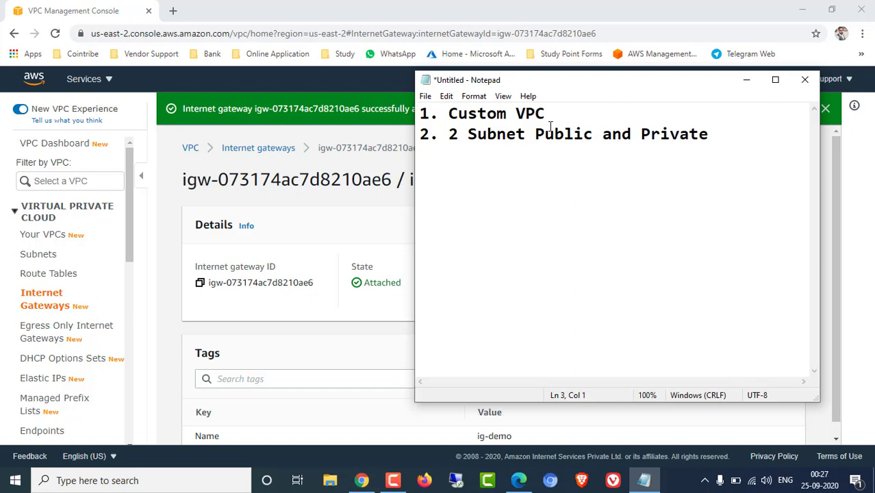
- Add the third list item "3. Internet gateway ( attach to VPC)" to the notes
type("2.")
key("BackSpace")
key("BackSpace")
key("BackSpace")
type("3. Inter")
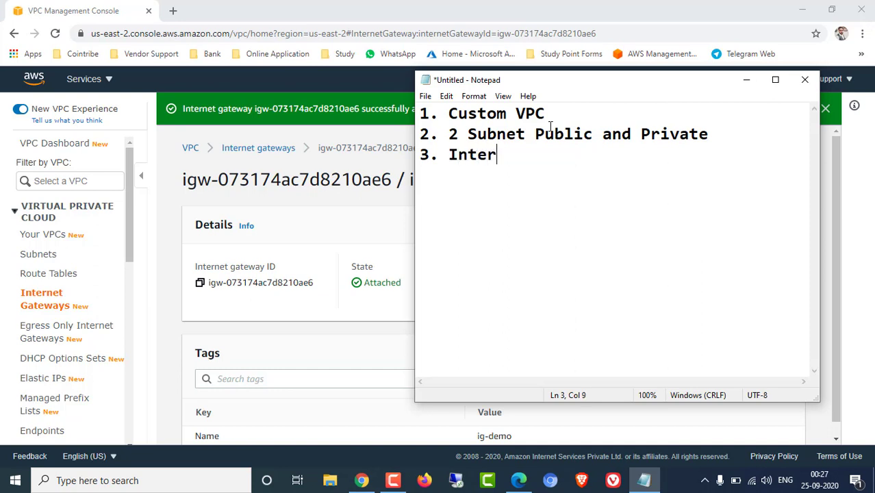
type("net gate")
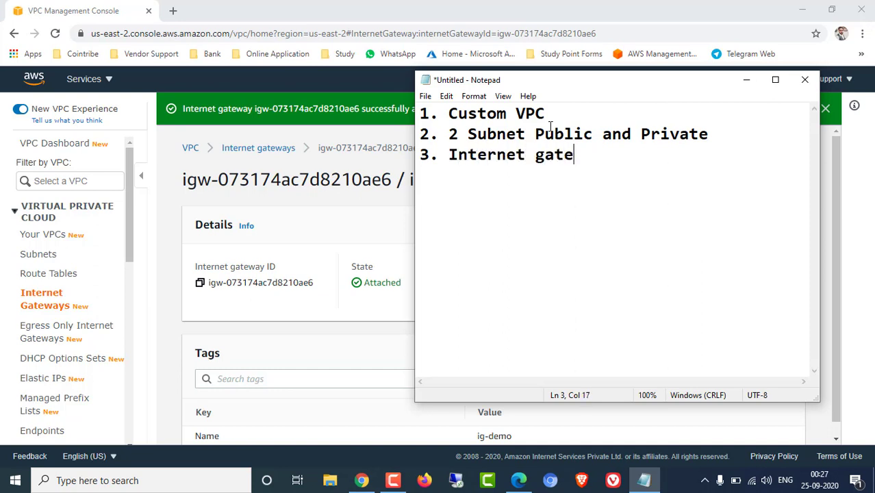
type("way ( In")
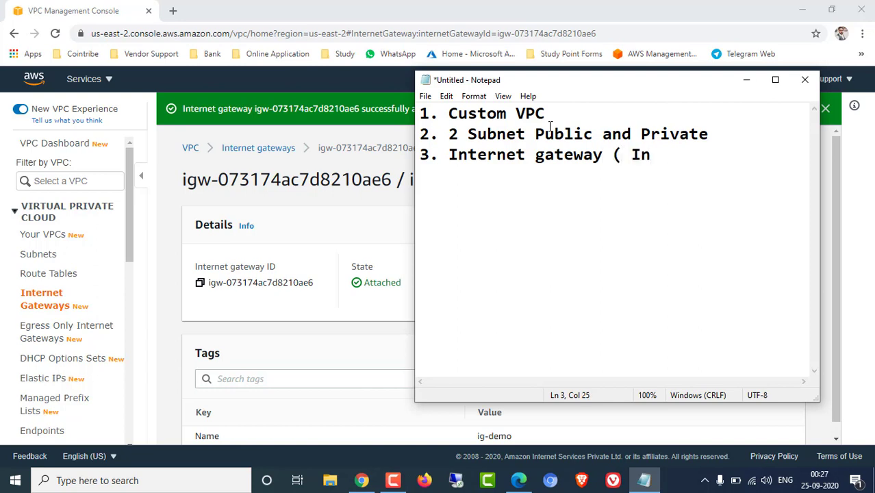
key("BackSpace")
key("BackSpace")
type("attache")
key("BackSpace")
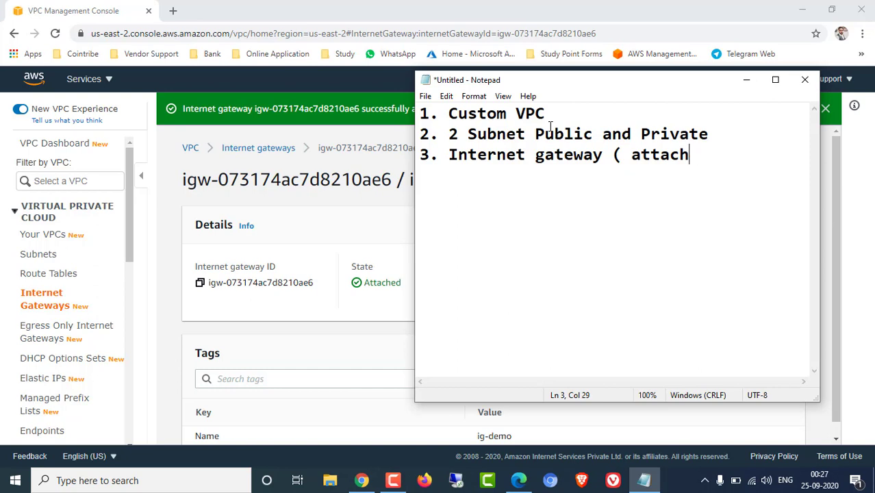
type("to VP")
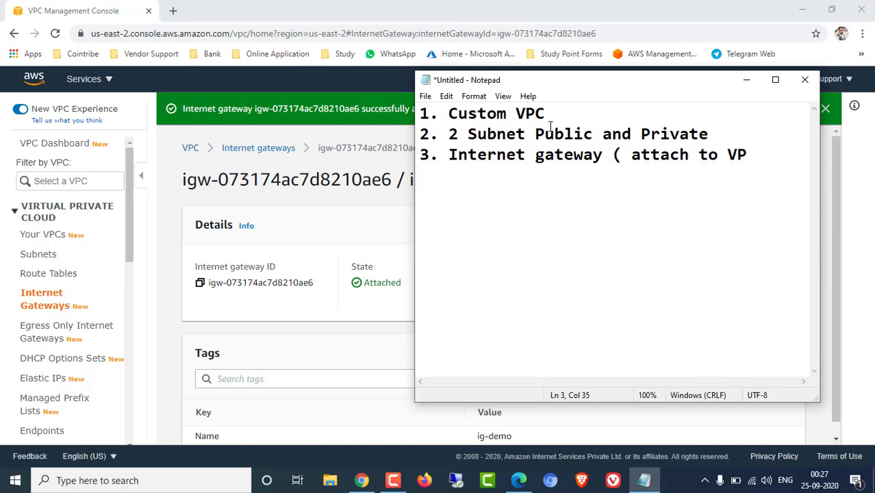
type("C)")
- Add the fourth list item "4. Route table" on a new line of the notes
key("Return")
type("4.")
type("Rou")
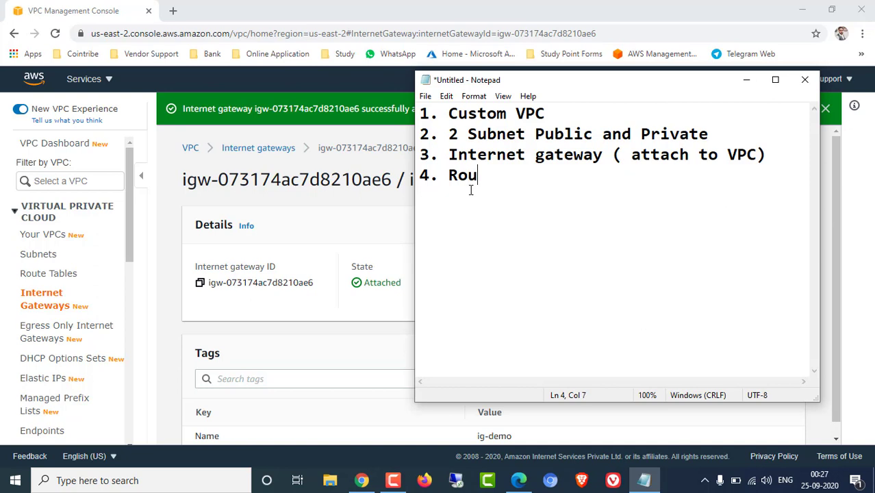
type("te table")
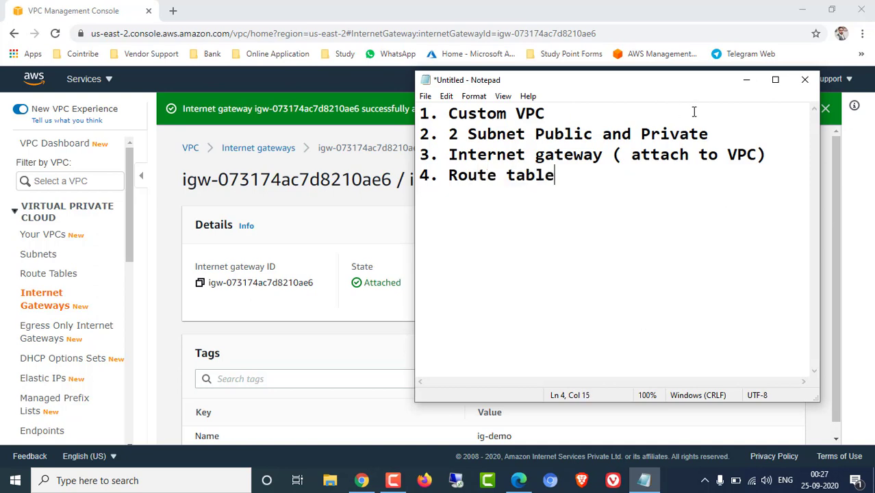
- Return to the AWS console's route tables and name the VPC's main route table "Public Route table"
left_click(745, 79)
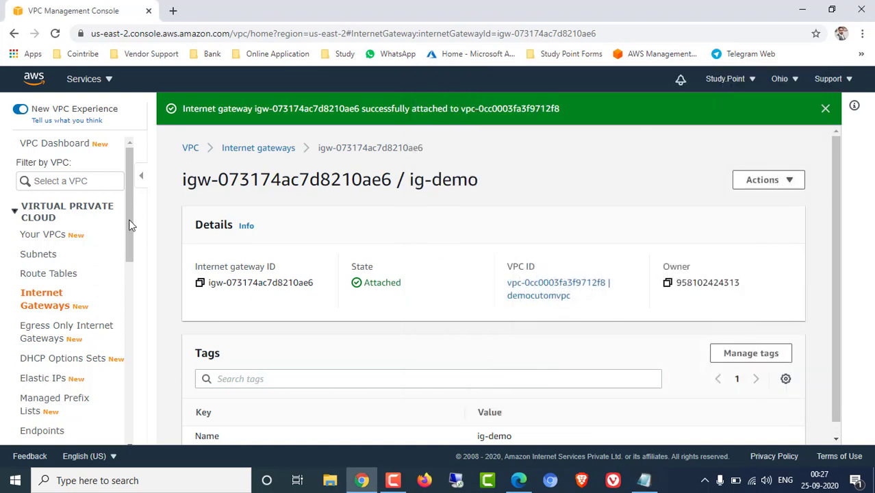
left_click(57, 275)
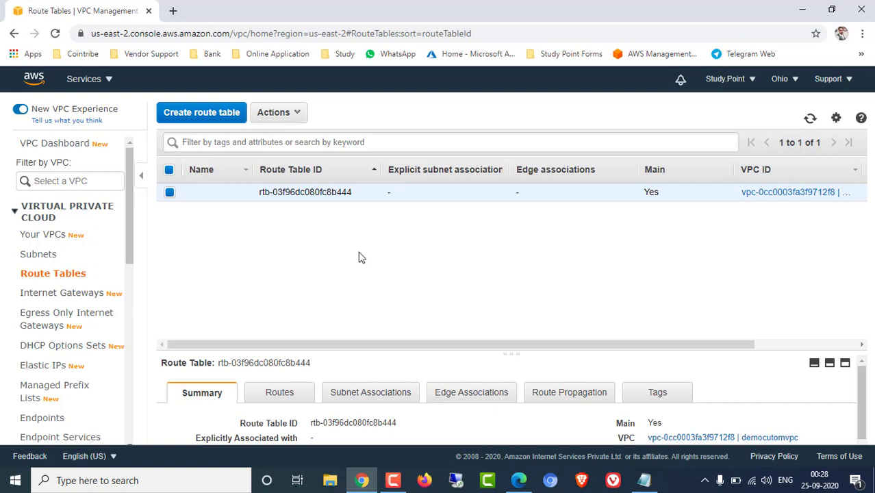
mouse_move(200, 194)
left_click(240, 196)
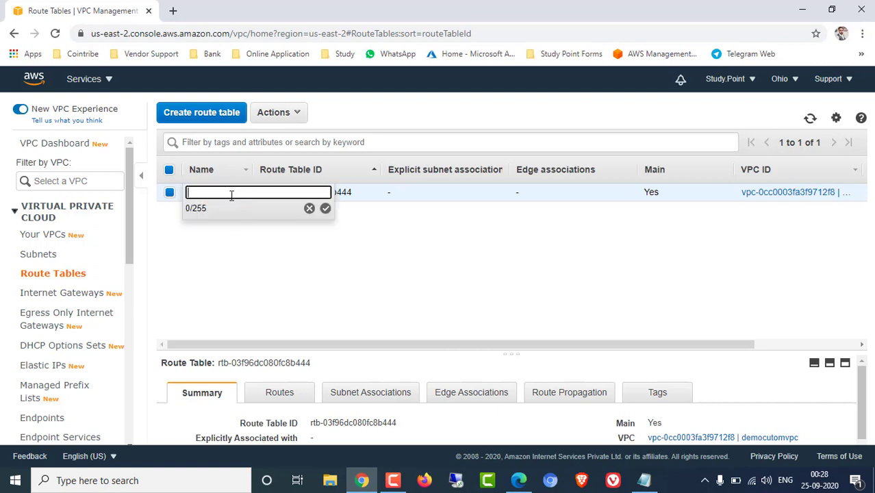
type("Public Route table")
left_click(325, 208)
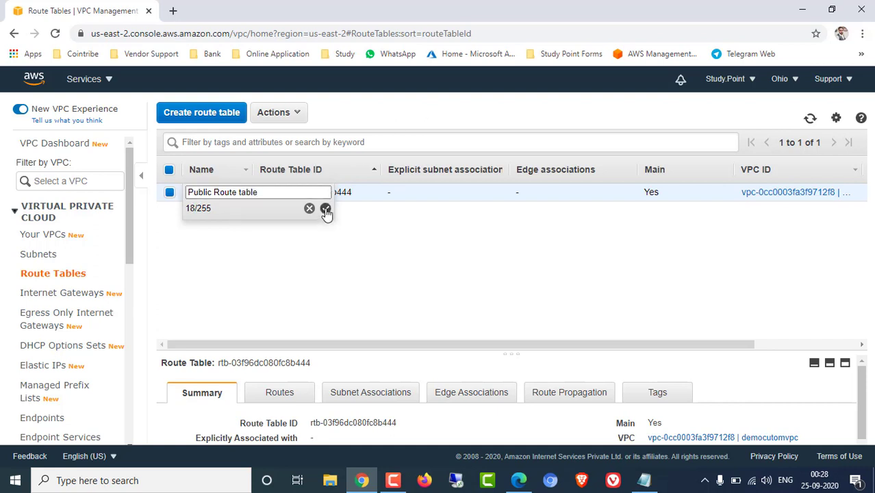
- Create a route table with the name tag "private route table" in the democutomvpc VPC and return to the list
left_click(201, 113)
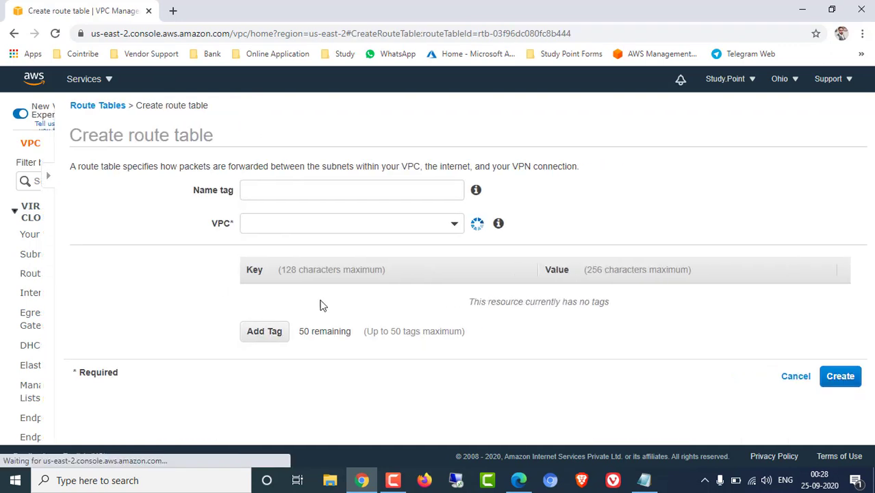
left_click(213, 190)
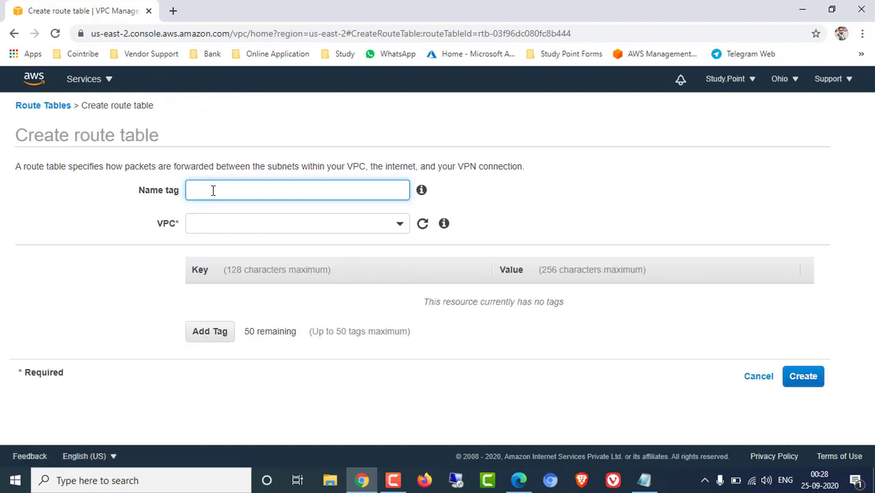
type("private route table")
left_click(245, 230)
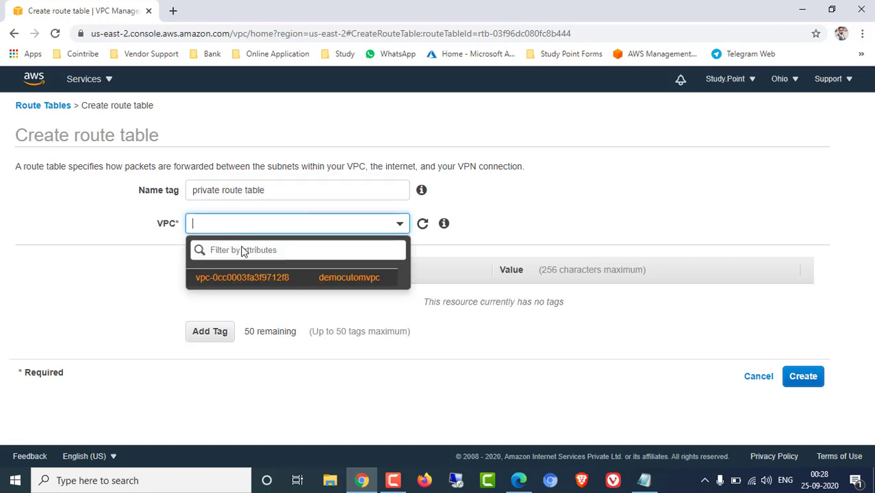
left_click(239, 277)
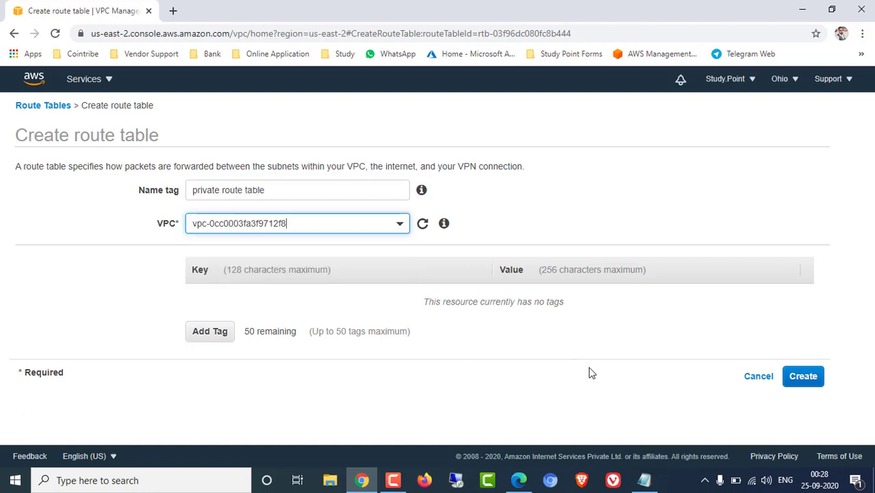
left_click(802, 377)
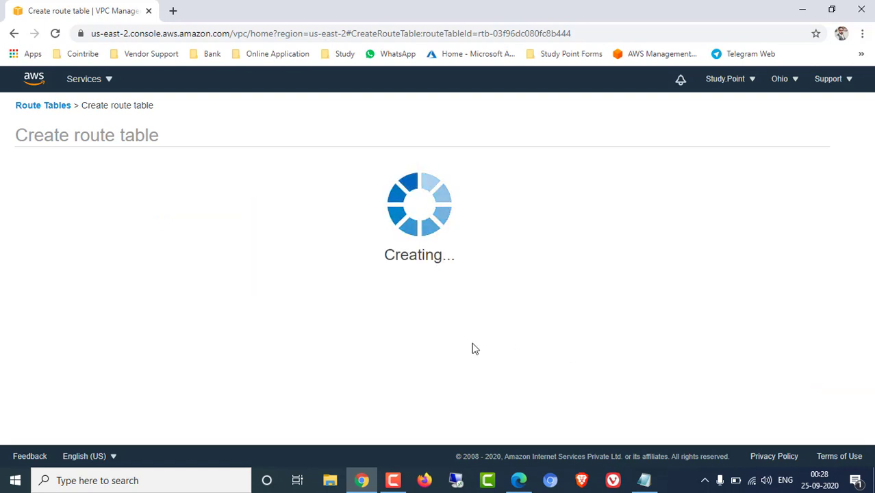
left_click(602, 253)
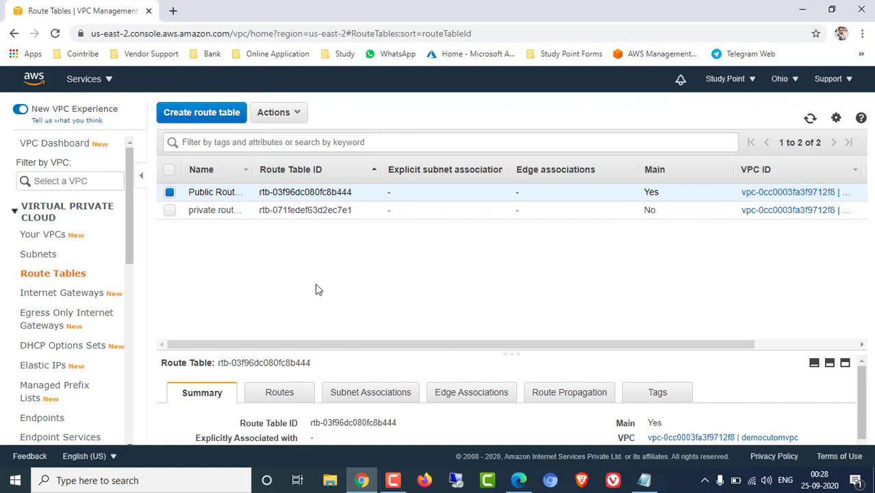
- Edit the routes of the public route table and add a route with destination 0.0.0.0/0
left_click(280, 392)
left_click(219, 427)
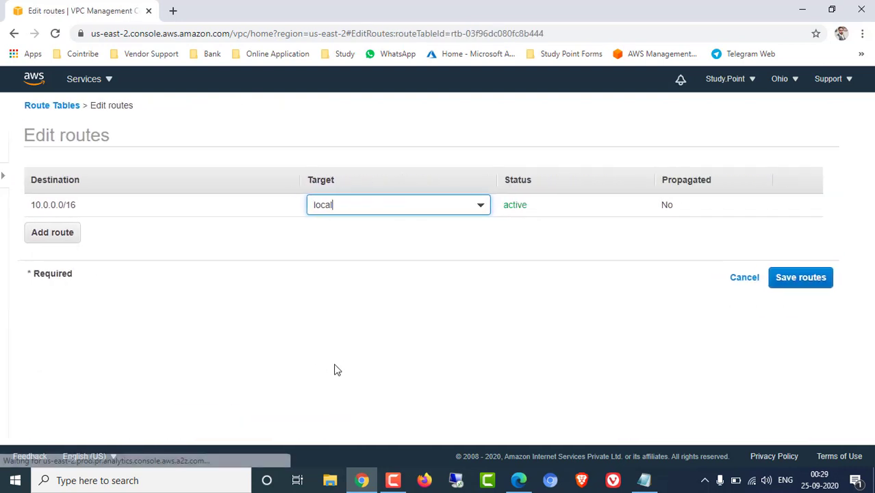
left_click(53, 203)
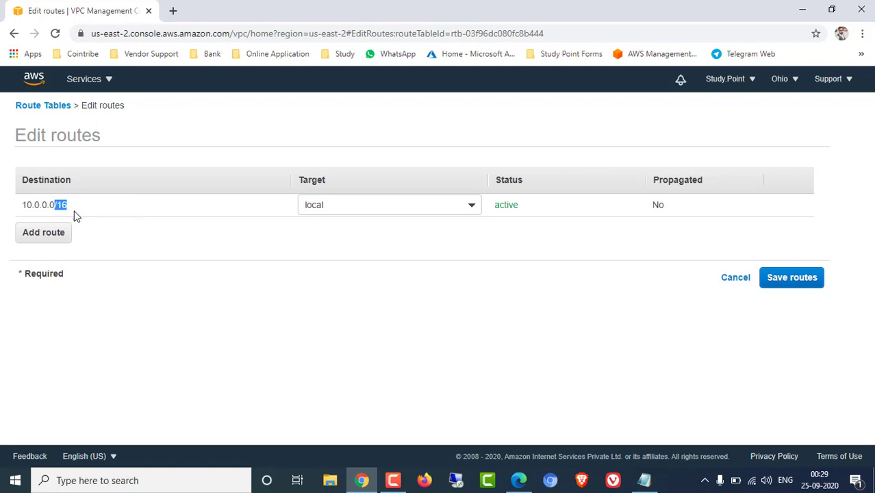
left_click(91, 210)
left_click(44, 233)
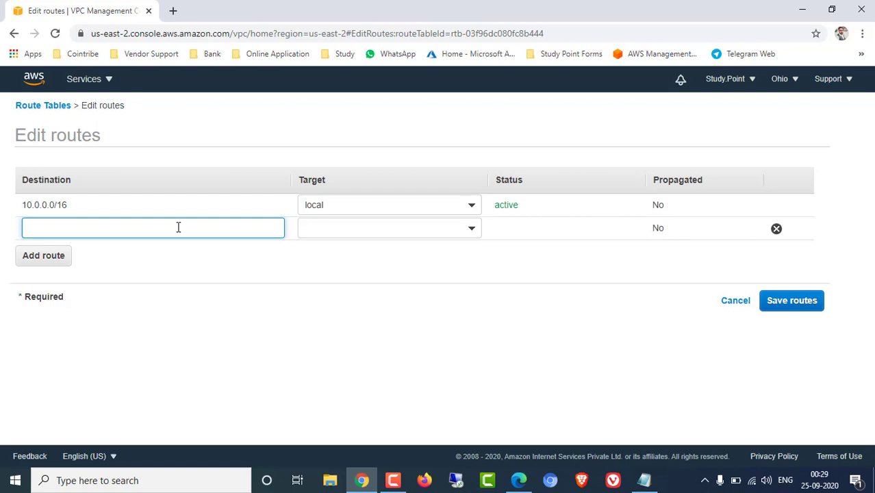
type(".0")
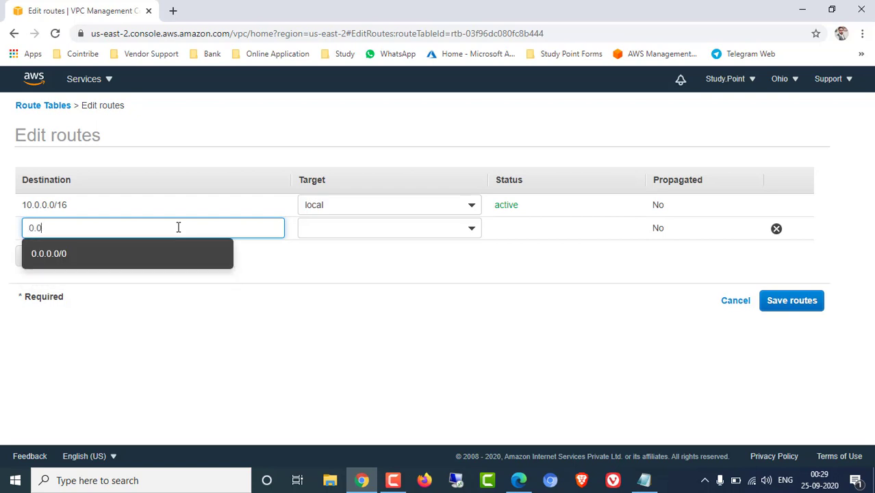
left_click(58, 255)
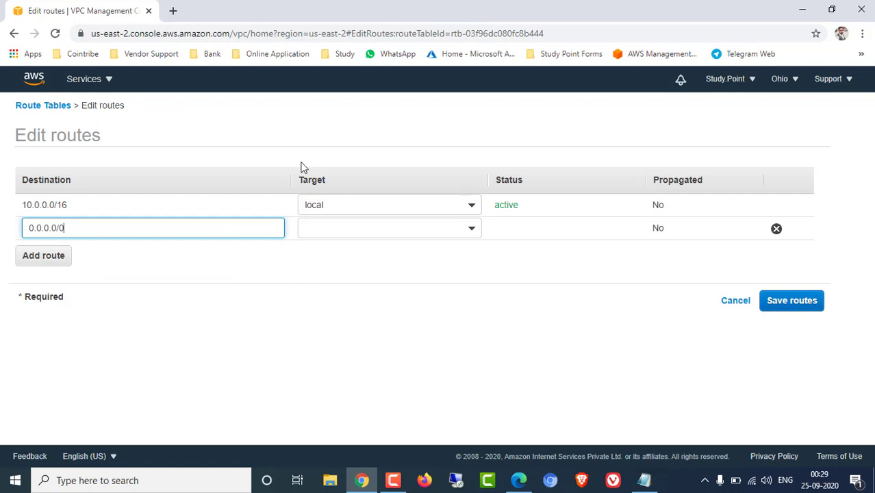
- Set the 0.0.0.0/0 route's target to the ig-demo internet gateway and save the routes
left_click(472, 232)
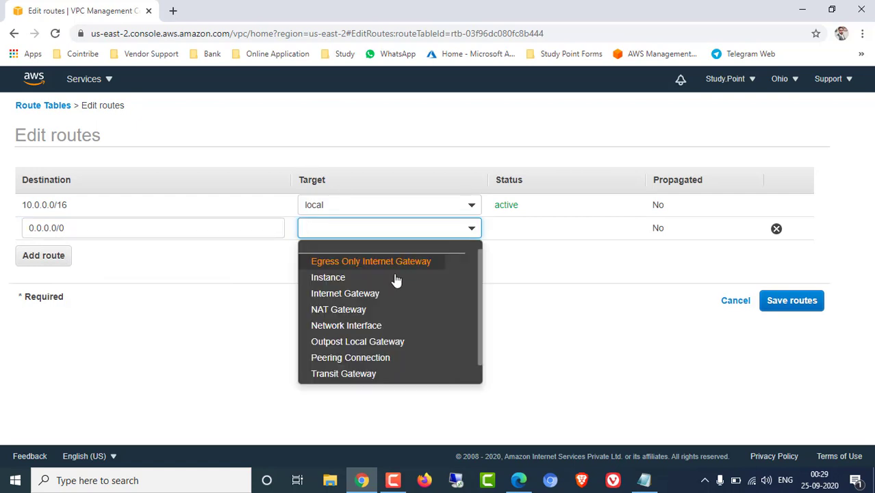
left_click(365, 300)
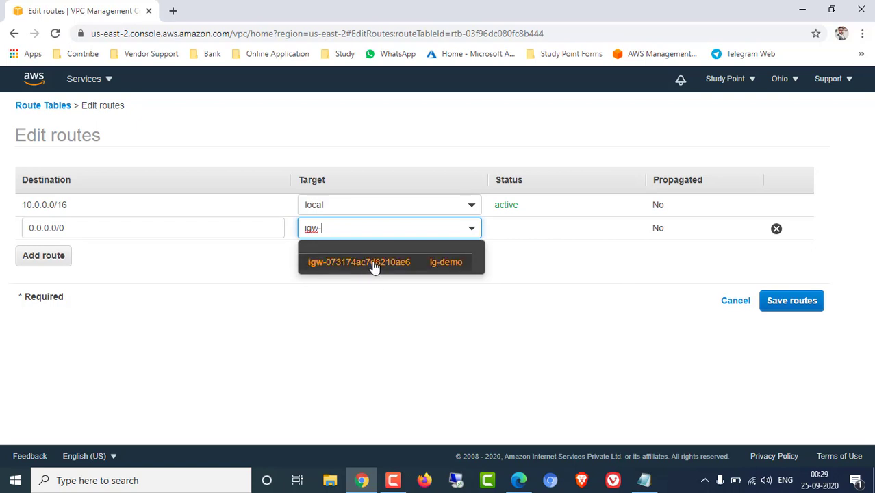
left_click(439, 269)
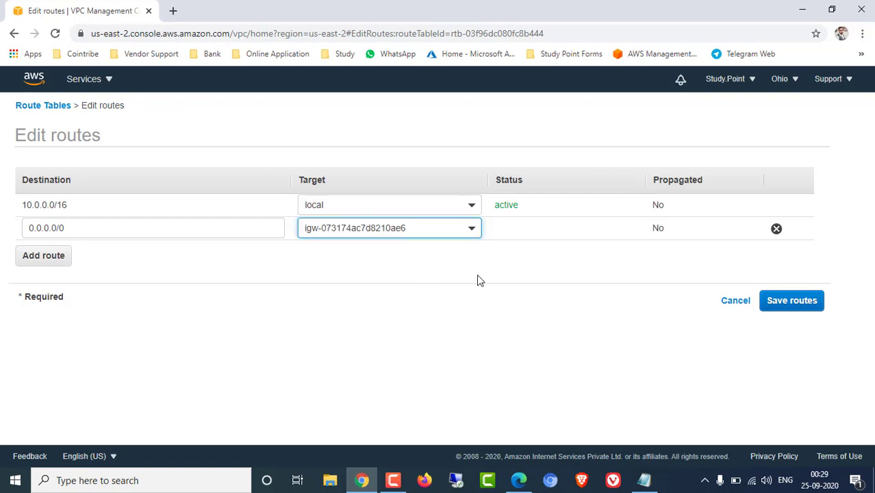
left_click(579, 286)
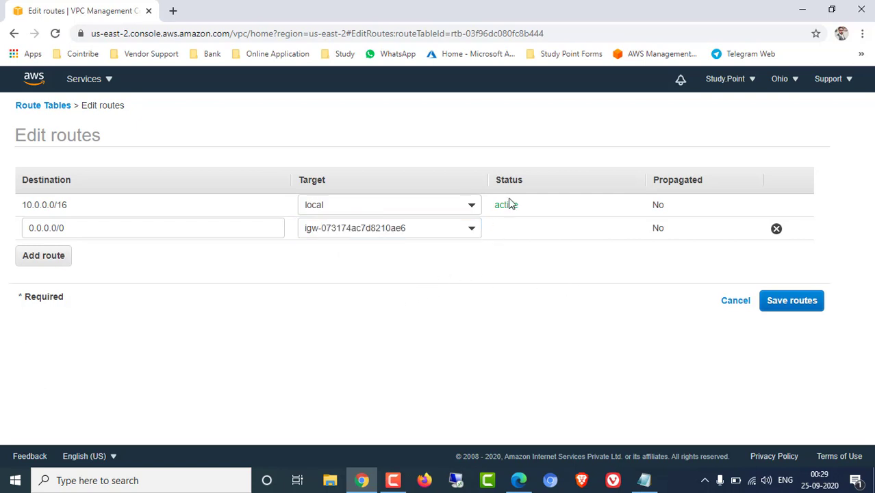
left_click(791, 299)
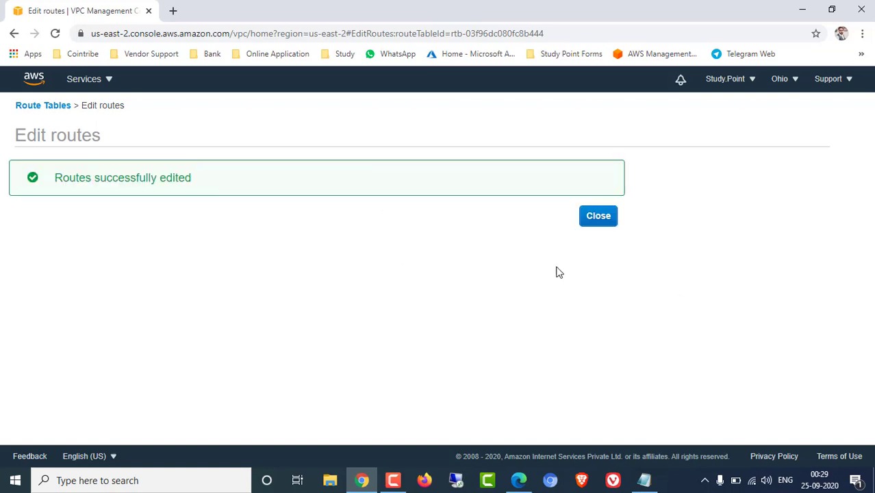
left_click(607, 217)
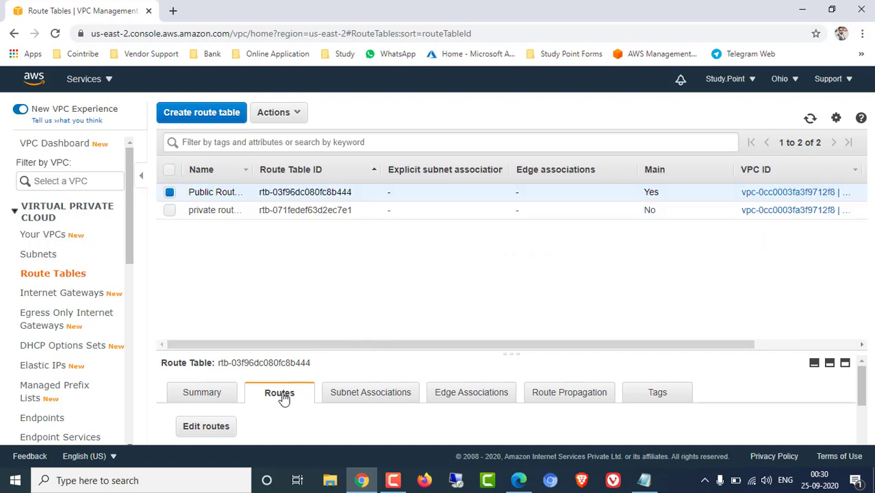
- Check the destination, target and status of each route in the public route table without changing them
scroll(283, 397, "down", 2)
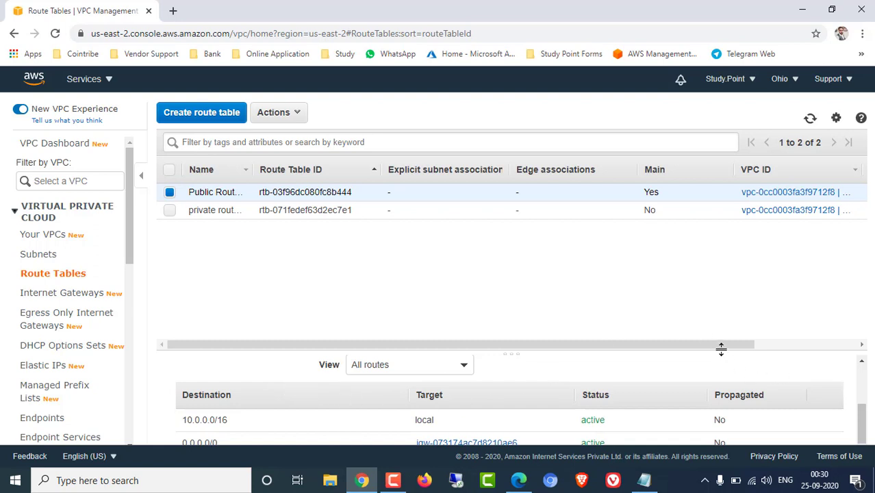
left_click_drag(721, 348, 720, 302)
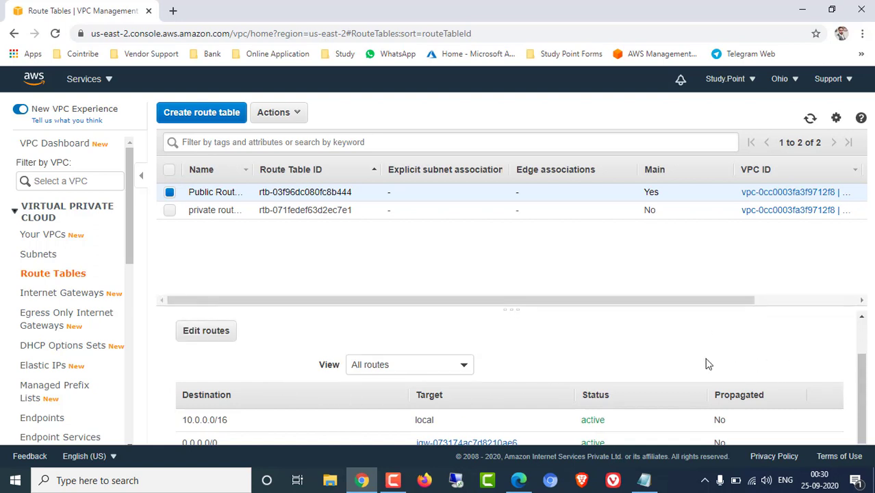
left_click(206, 330)
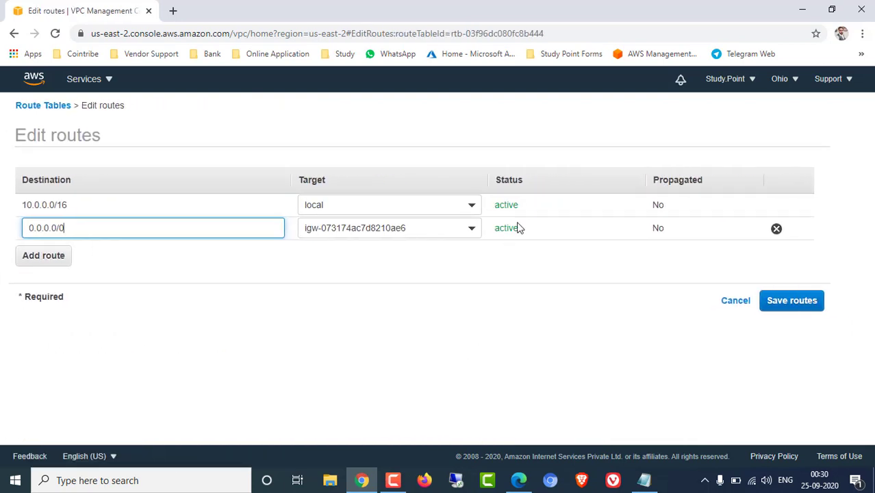
left_click(737, 306)
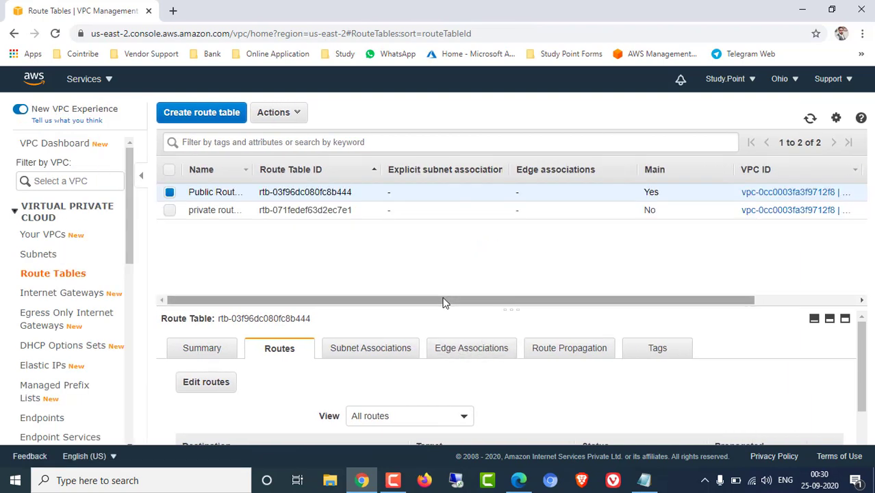
- Associate the public subnet 10.0.1.0/24 with the public route table and save the association
left_click(369, 351)
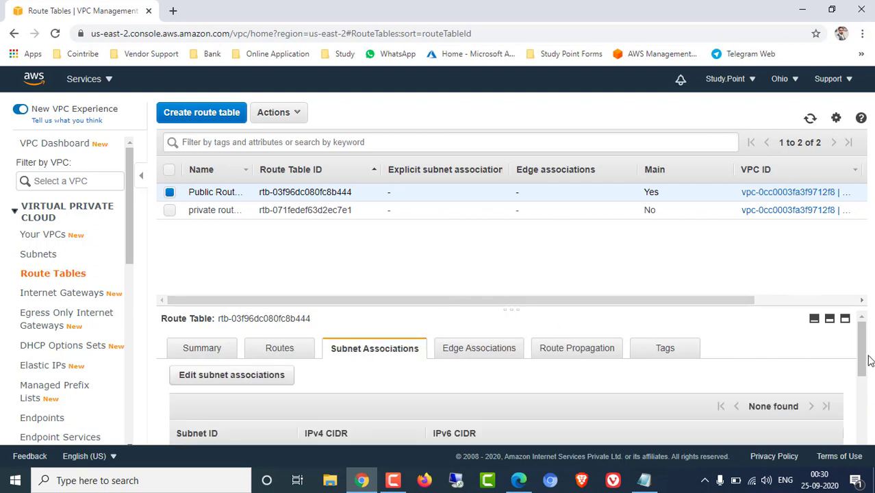
left_click_drag(864, 361, 863, 381)
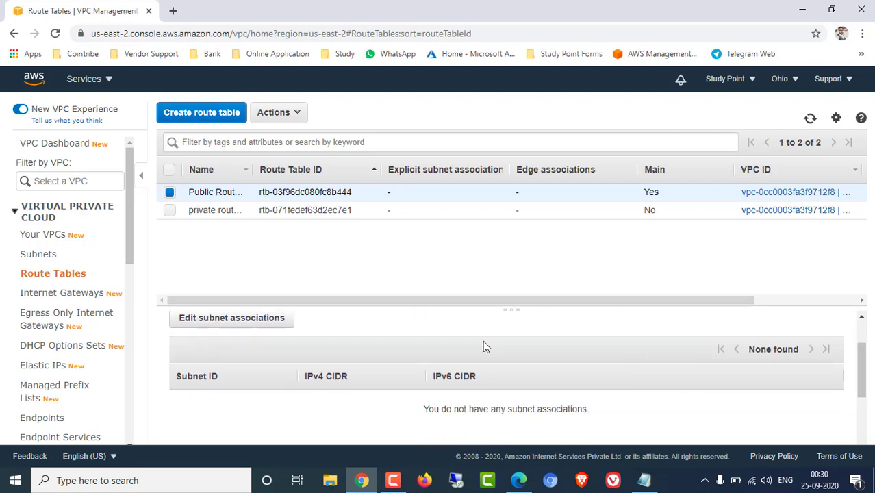
left_click(232, 319)
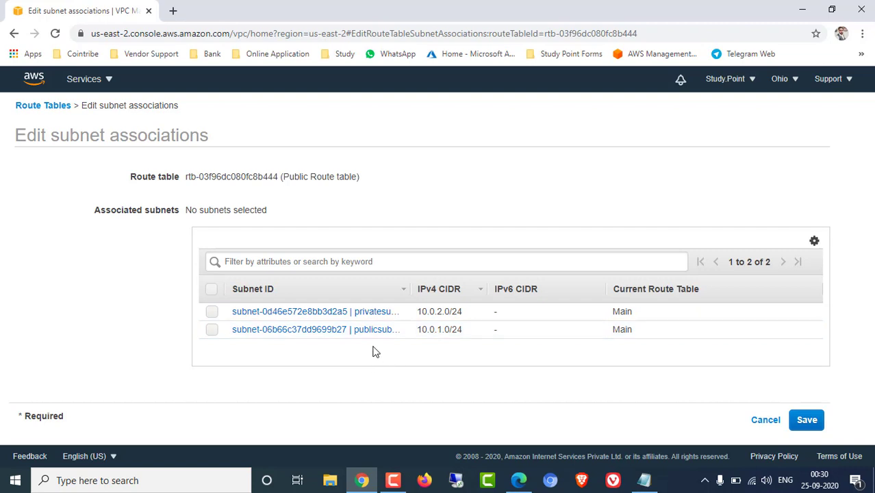
left_click(212, 330)
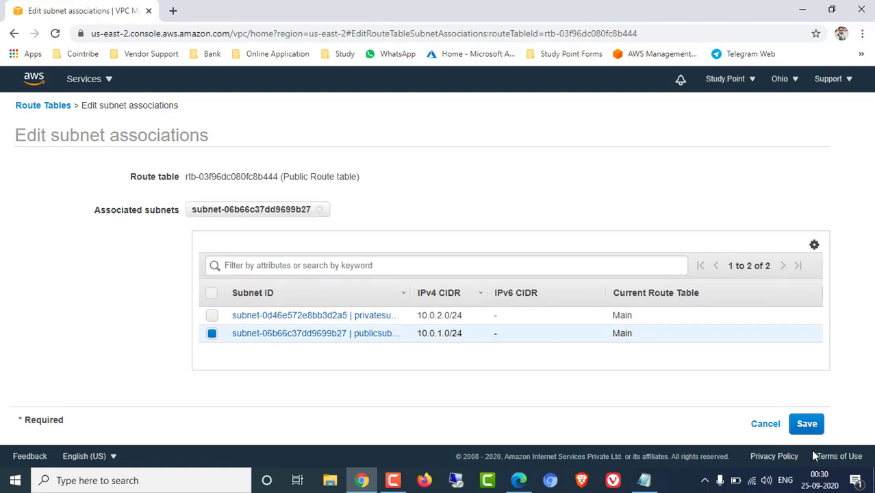
left_click(807, 425)
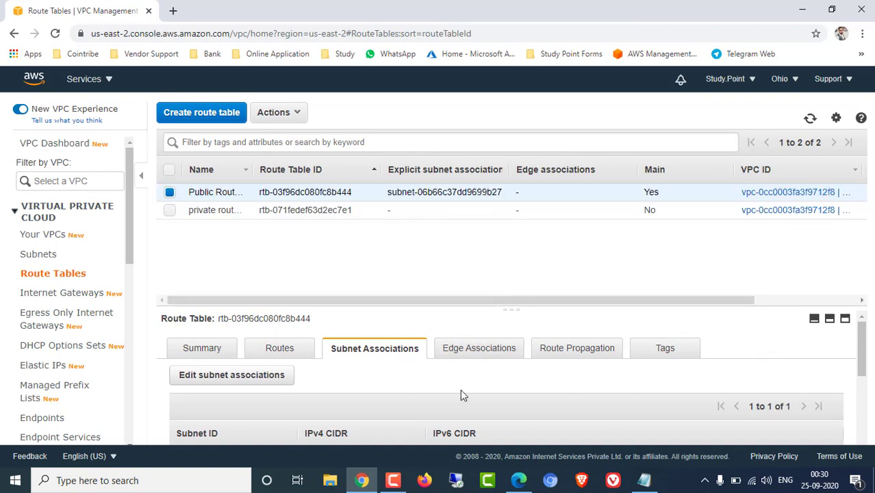
- Select only the private route table and check its routes, leaving the route editor without saving
left_click(171, 195)
left_click(170, 210)
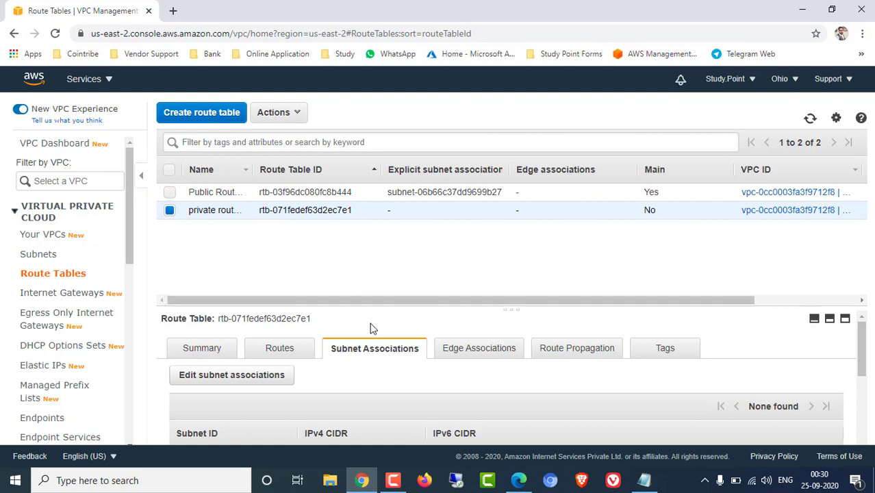
left_click(291, 348)
scroll(337, 329, "down", 1)
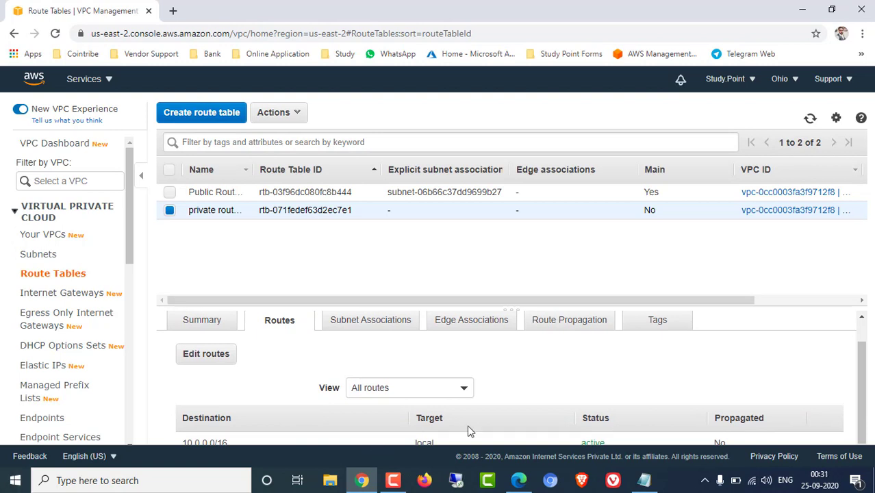
left_click(225, 364)
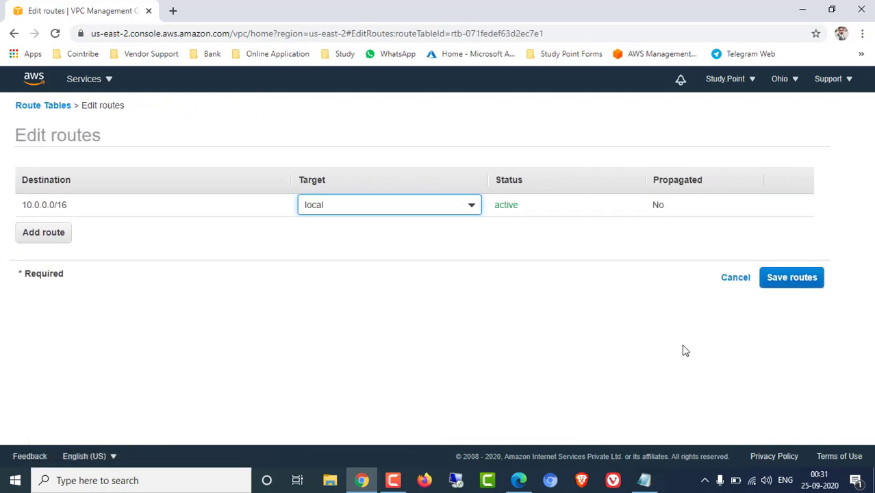
left_click(735, 278)
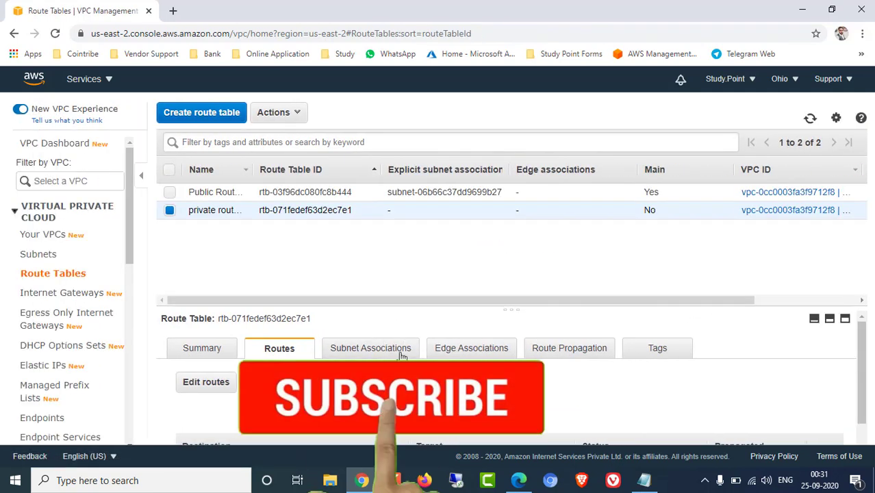
- Associate the private subnet 10.0.2.0/24 with the private route table and save the association
left_click(358, 352)
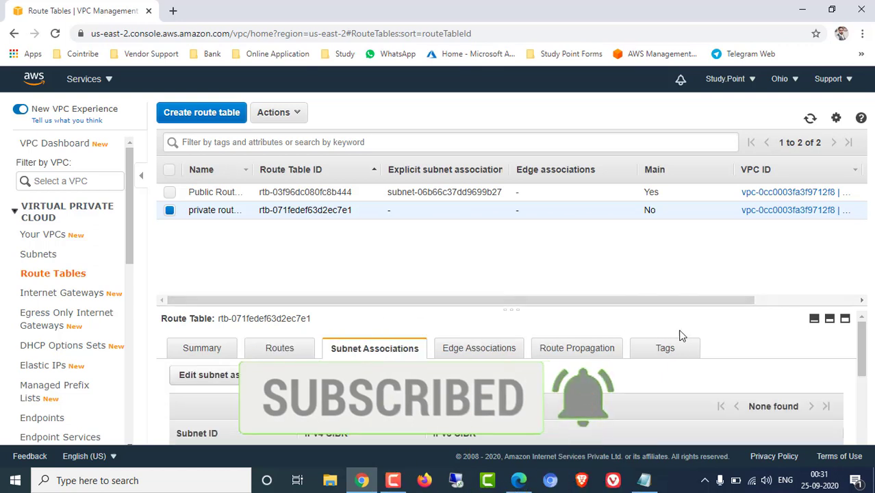
left_click(209, 375)
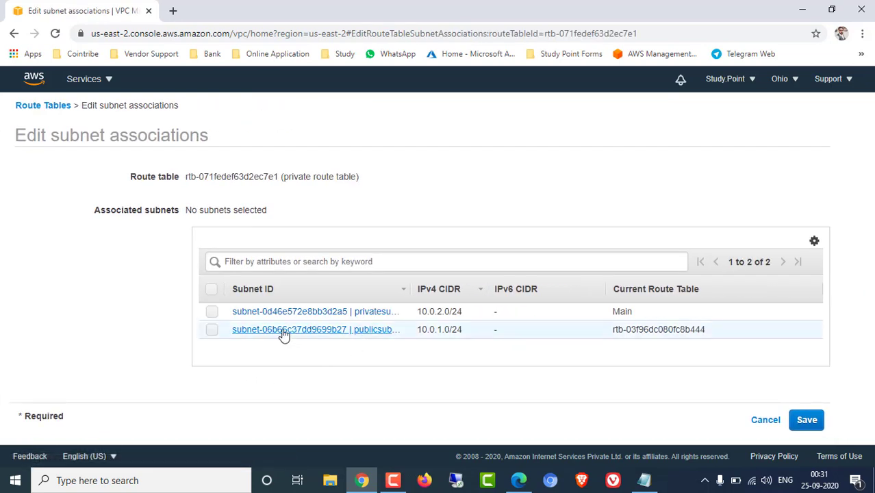
left_click(212, 312)
left_click(806, 421)
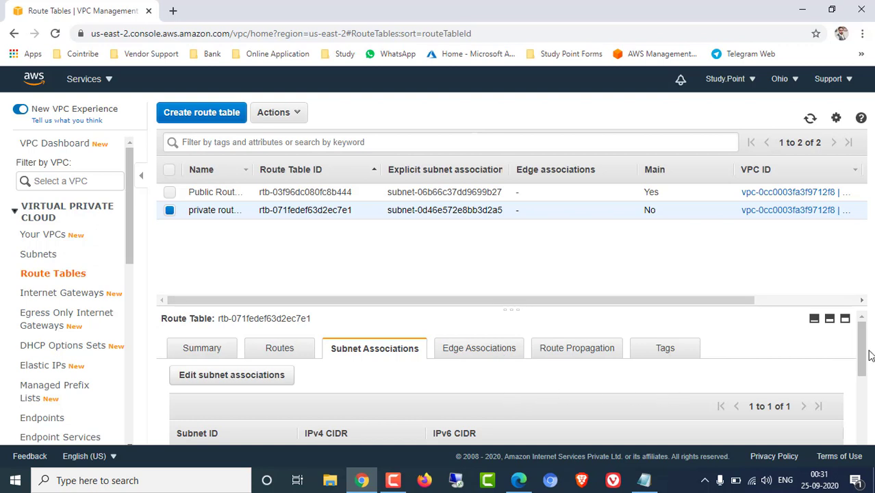
mouse_move(861, 363)
left_mouse_down()
mouse_move(858, 436)
mouse_move(859, 349)
left_mouse_up()
- Duplicate the browser tab, go to the EC2 instances list and start launching a new instance
right_click(75, 10)
left_click(133, 75)
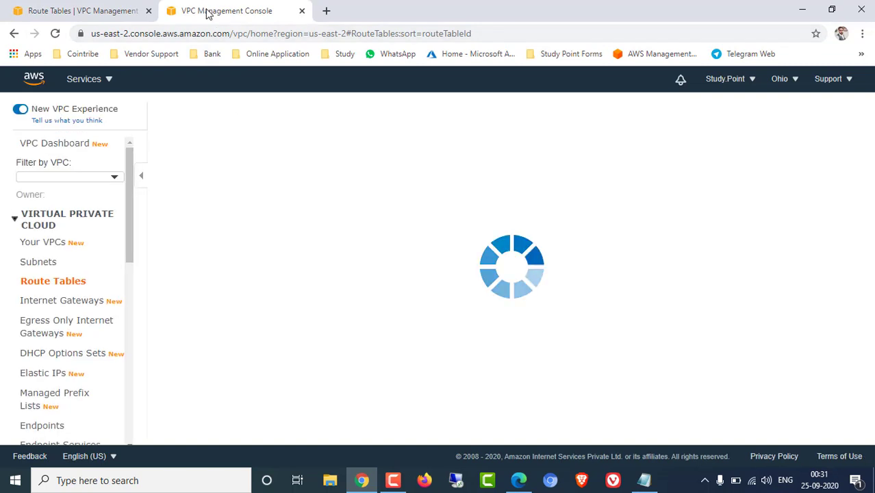
left_click(110, 80)
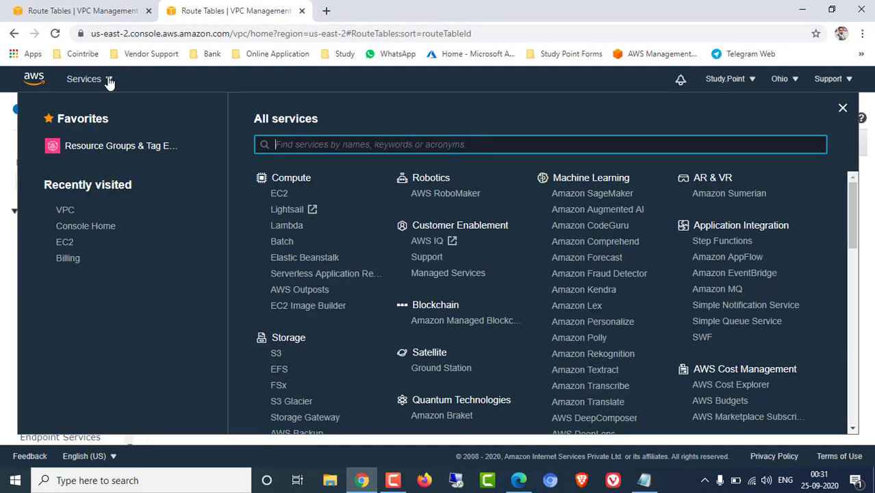
left_click(280, 194)
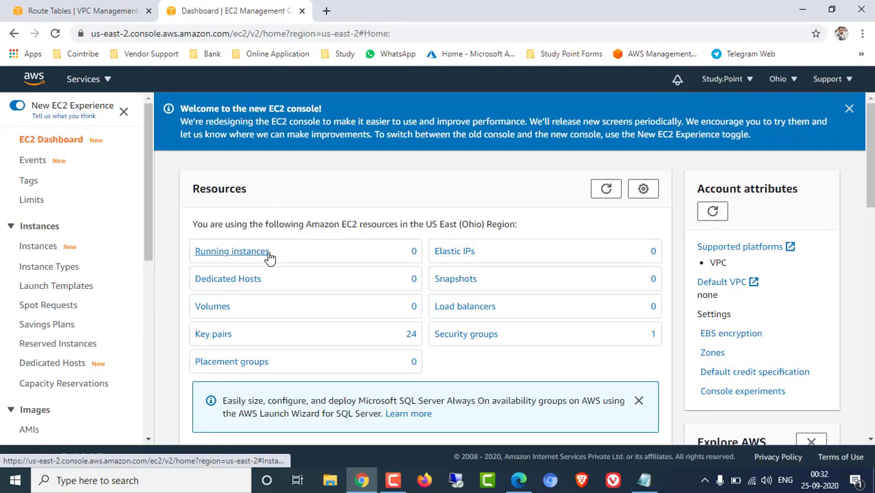
left_click(261, 254)
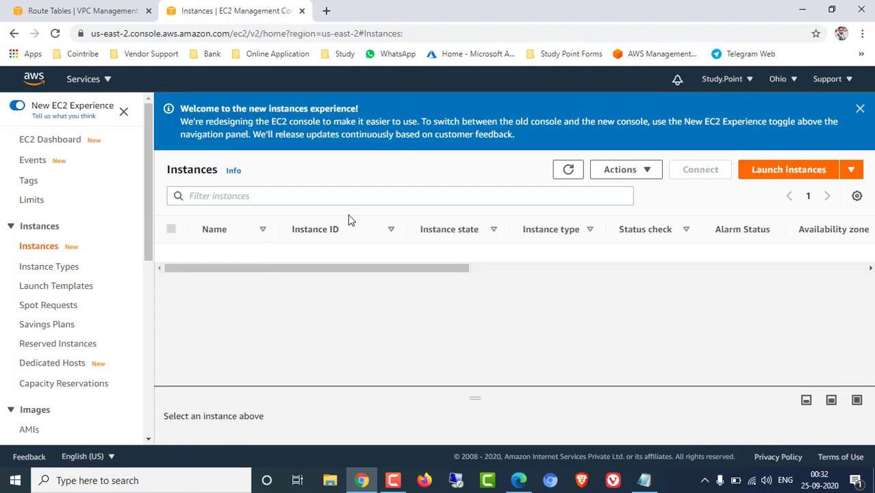
left_click(782, 171)
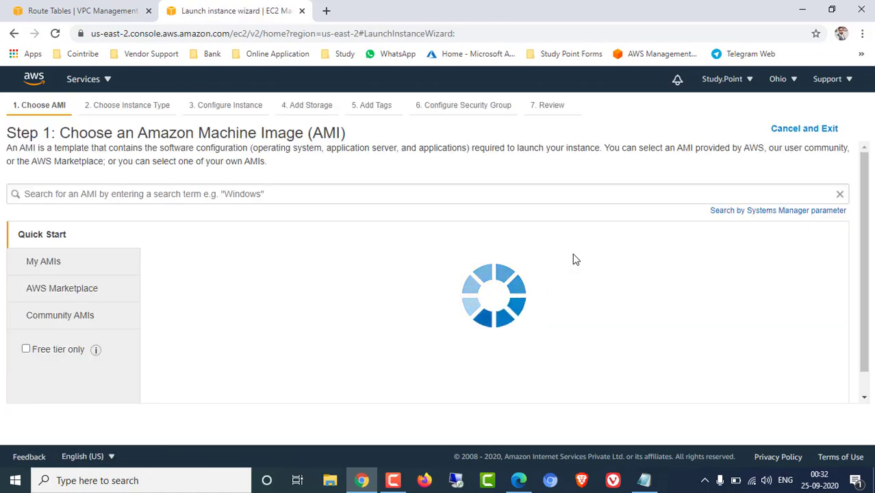
- Limit the images to free tier, choose Amazon Linux 2 AMI (HVM) 64-bit (x86), and continue with the t2.micro instance type
left_click(26, 348)
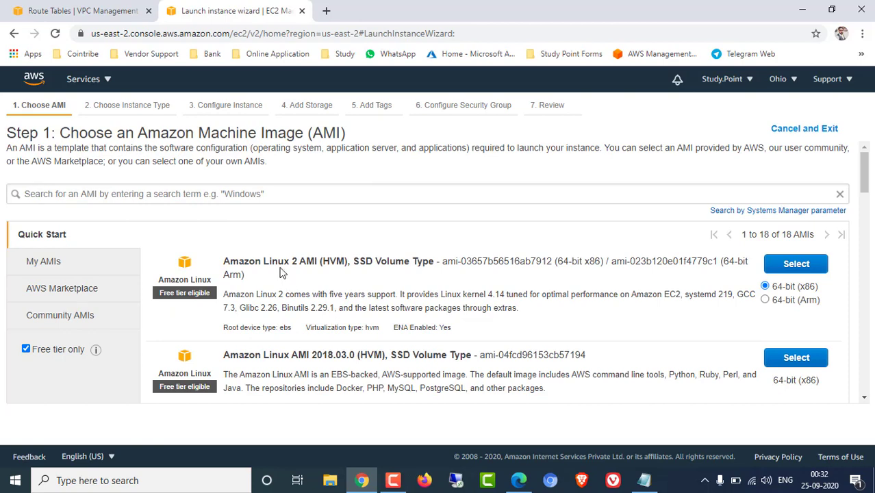
left_click(796, 265)
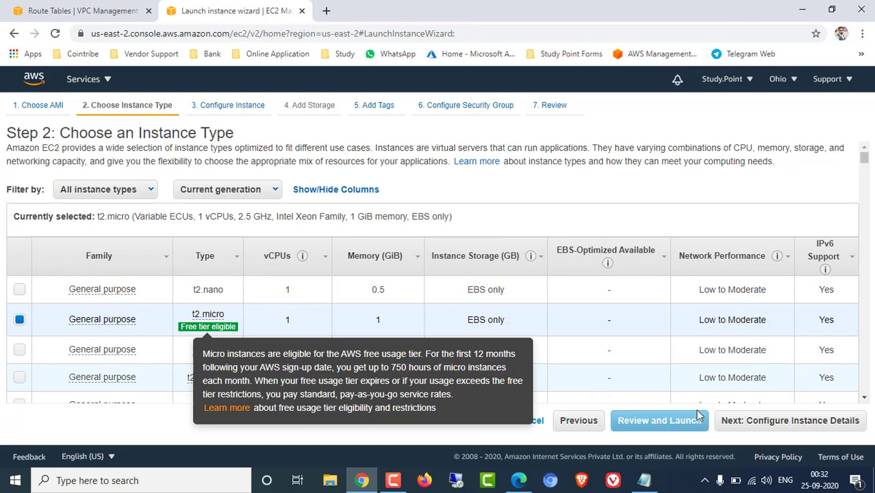
left_click(832, 420)
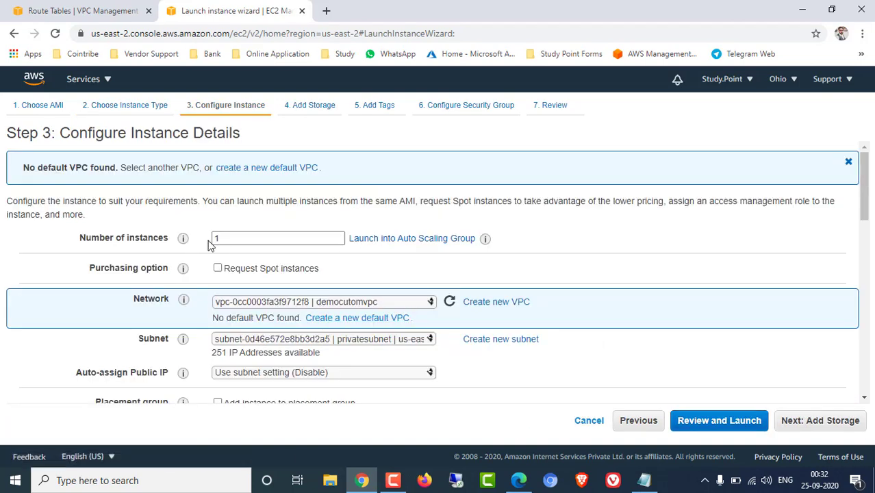
- Set the instance's network to democutomvpc, keeping one instance and the privatesubnet subnet
left_click_drag(235, 239, 209, 238)
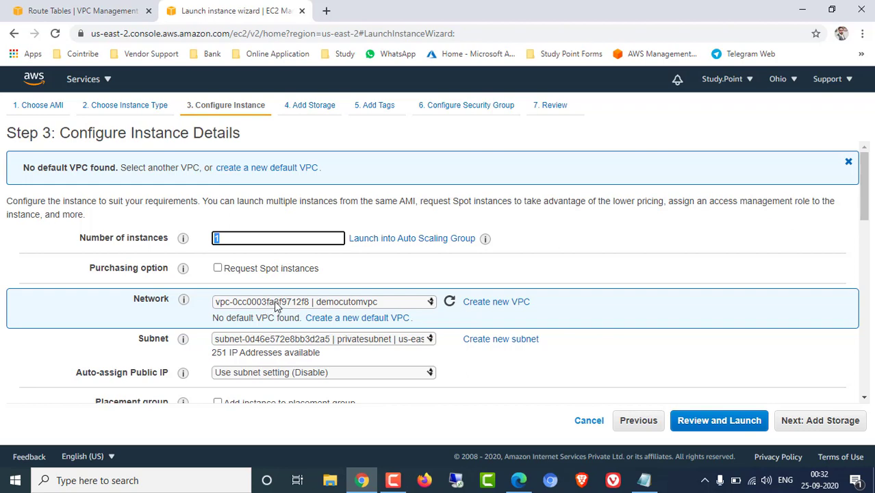
left_click(430, 306)
left_click(378, 314)
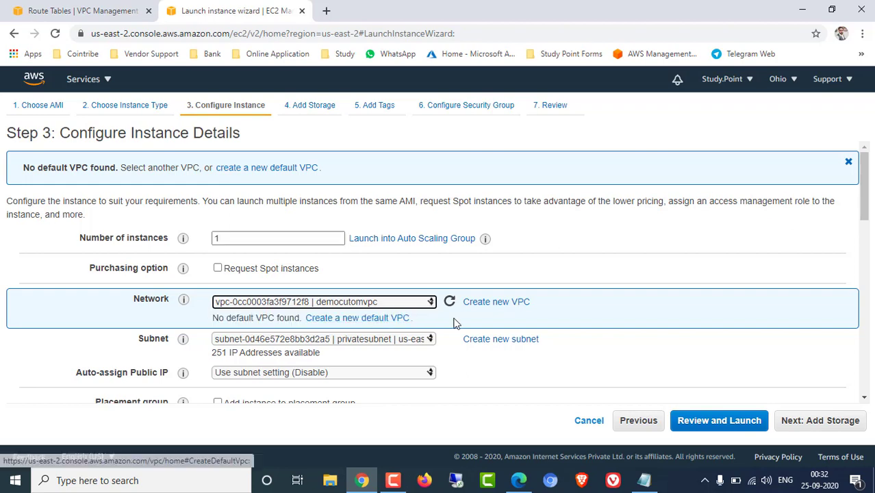
scroll(356, 363, "down", 1)
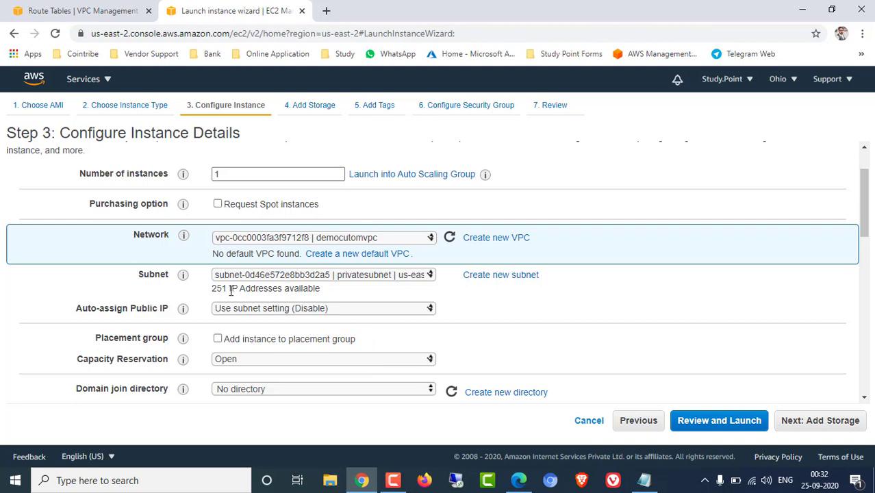
left_click_drag(219, 289, 212, 293)
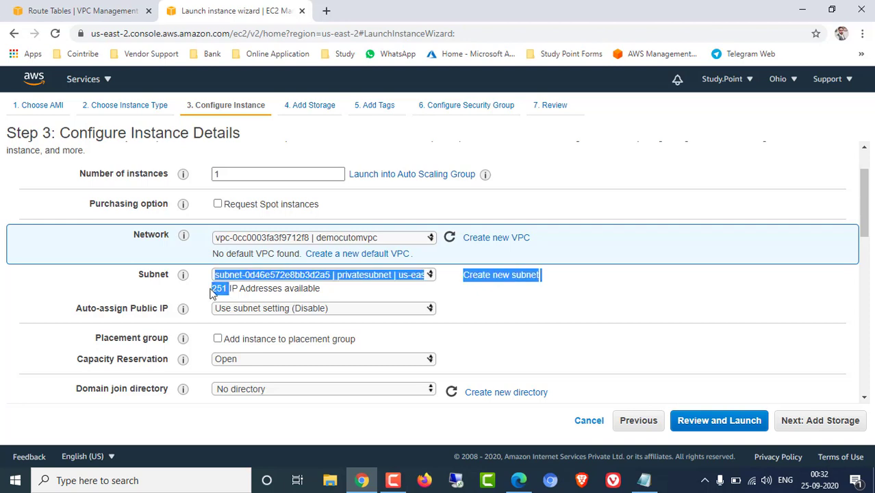
left_click(457, 322)
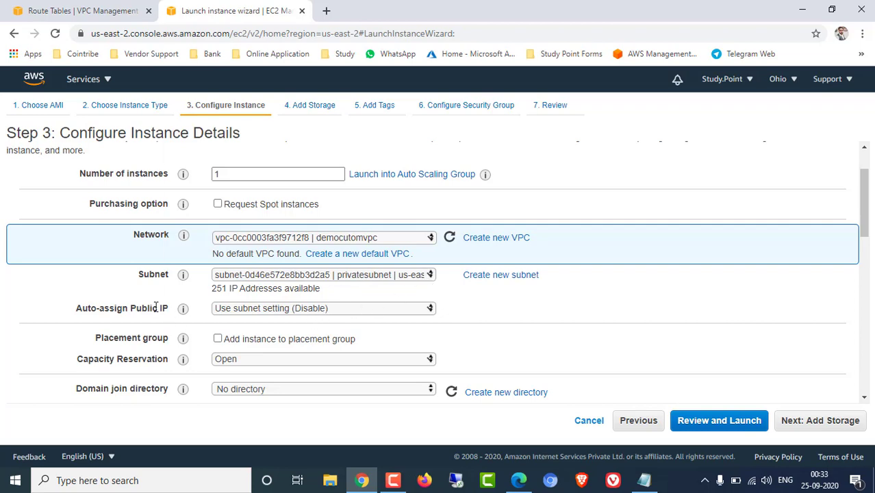
- Keep auto-assign public IP at "Use subnet setting (Disable)", review the remaining instance details and continue to storage
left_click_drag(115, 308, 170, 309)
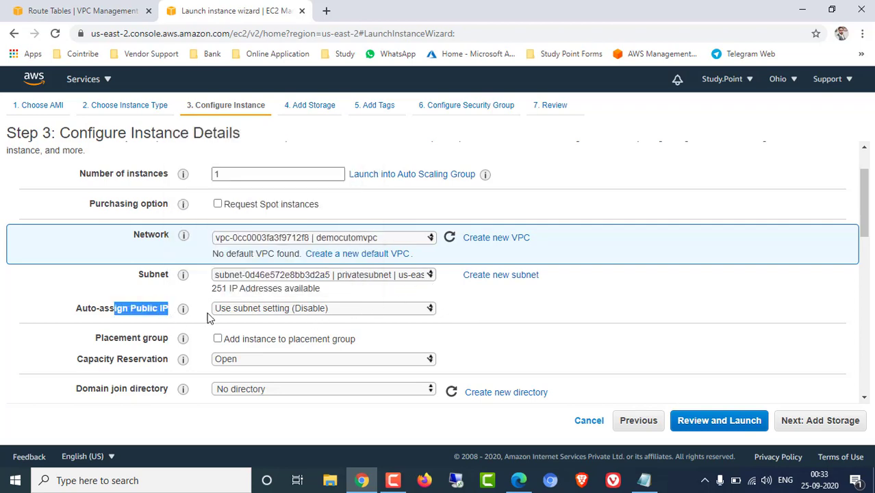
left_click(310, 308)
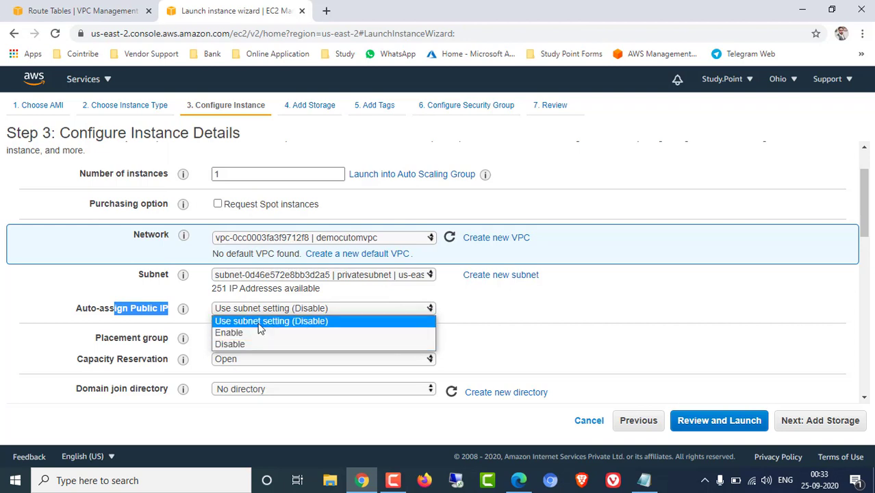
left_click(295, 323)
left_click(501, 343)
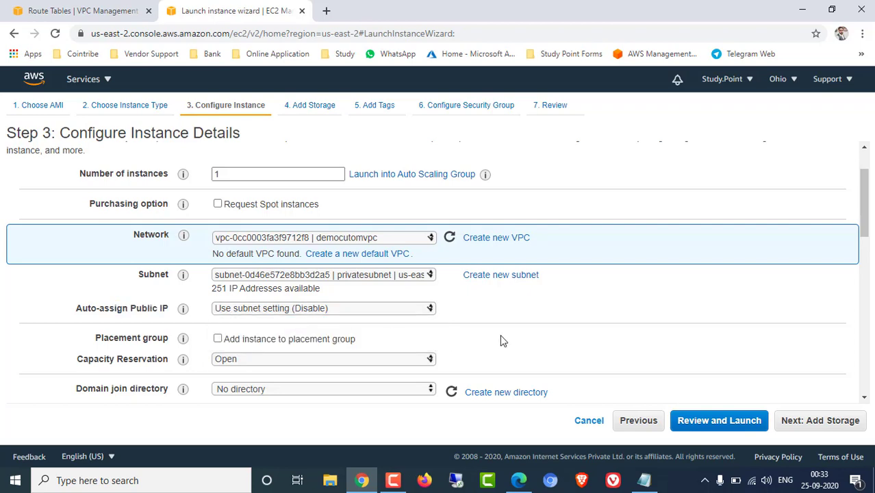
scroll(502, 340, "down", 1)
scroll(502, 340, "down", 1)
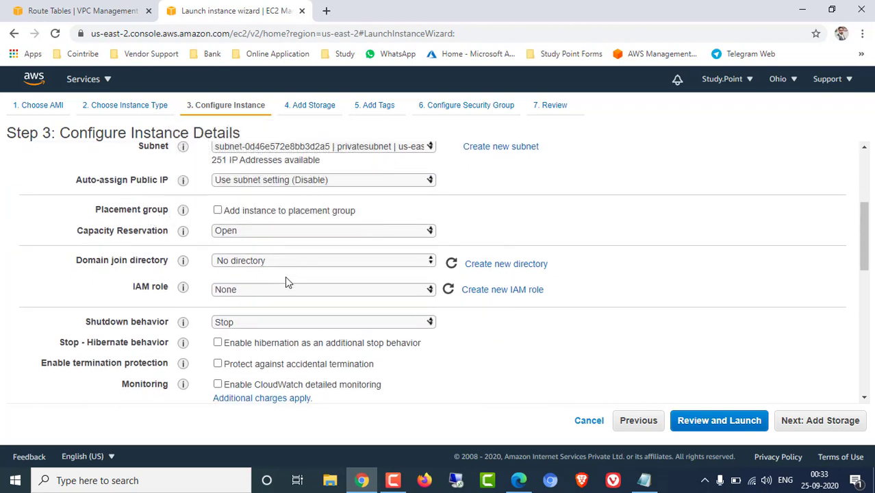
scroll(327, 316, "down", 2)
scroll(575, 355, "down", 1)
scroll(576, 355, "down", 1)
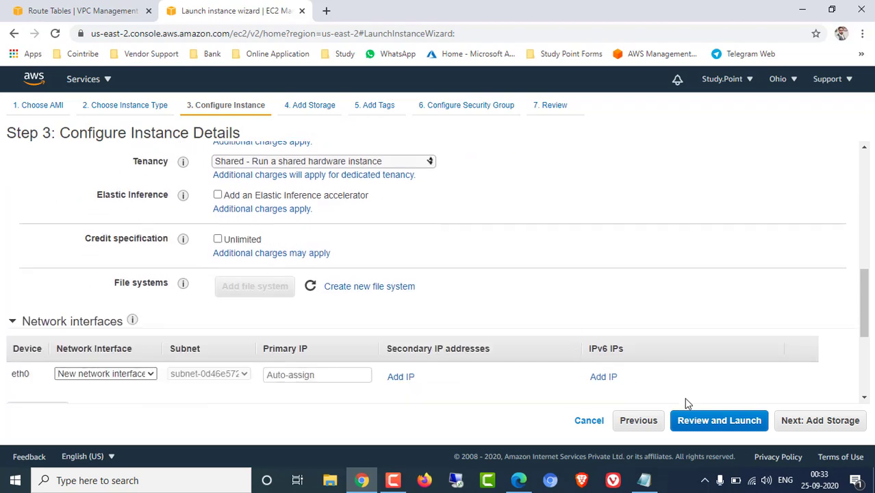
left_click(809, 424)
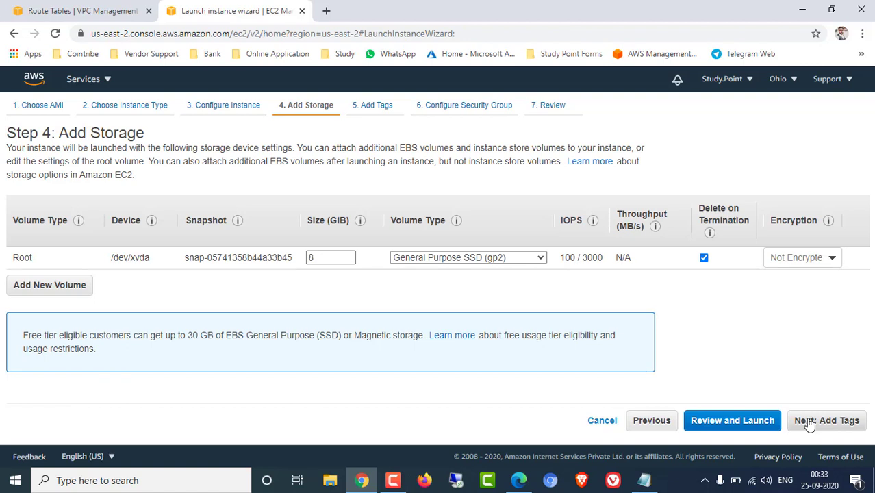
- Accept the default storage, tags and security group settings, and proceed through the review to the key pair selection
left_click(809, 424)
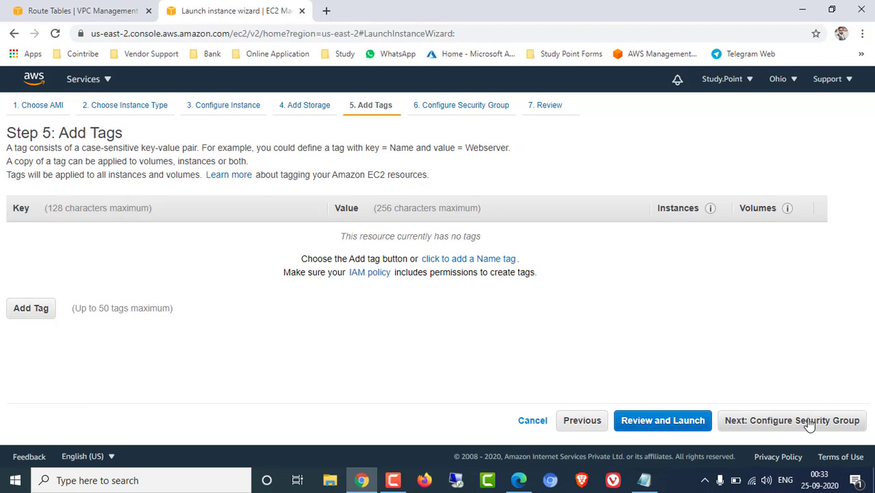
left_click(809, 424)
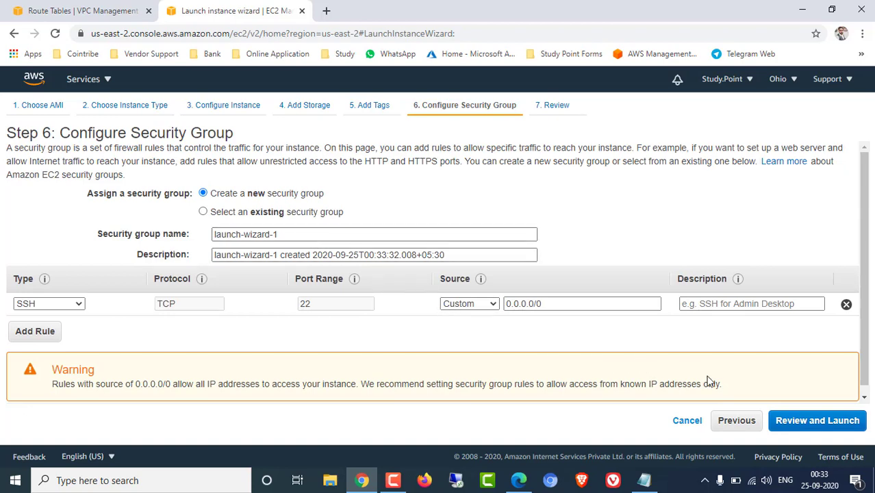
left_click(808, 423)
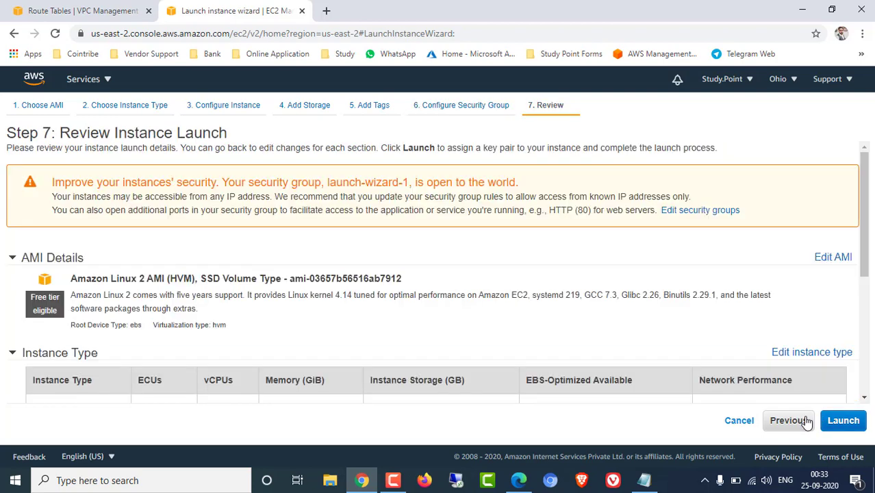
left_click(842, 421)
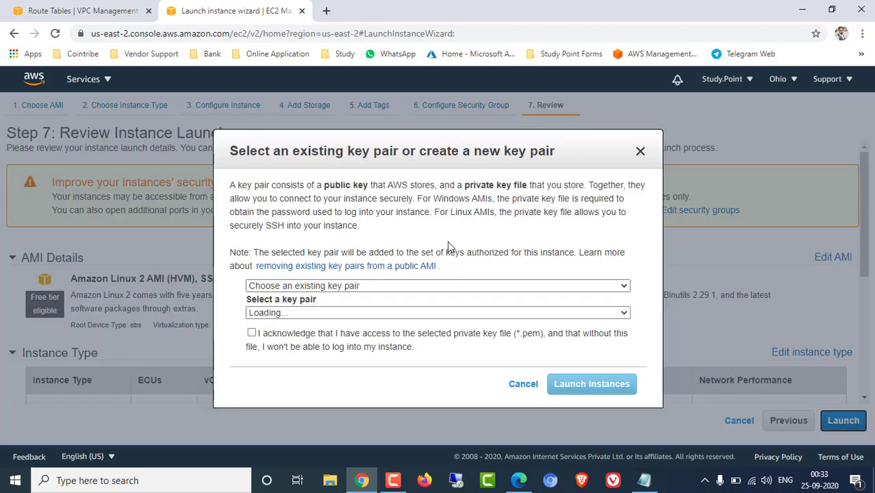
- Try to create and download a new key pair named demo for the instance
left_click(407, 286)
left_click(370, 309)
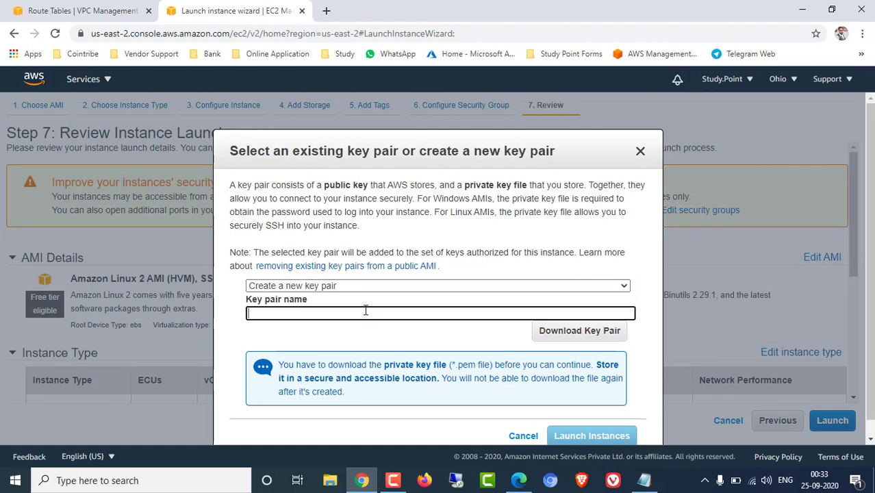
type("demo")
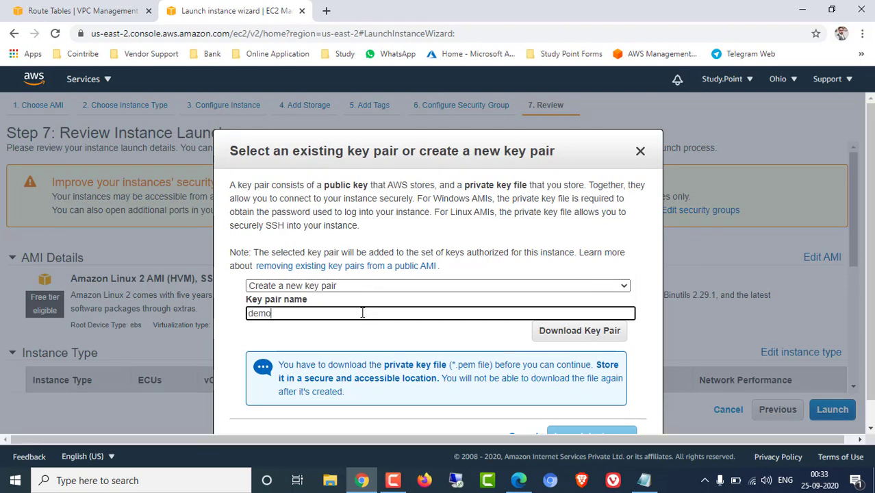
left_click(563, 336)
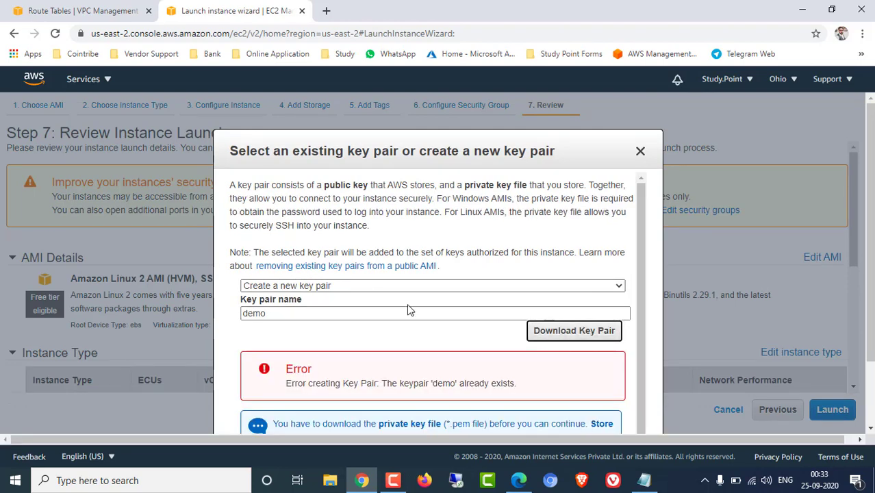
- Rename the new key pair to demop, save demop.pem in the ISO folder, and launch the instance
left_click(334, 313)
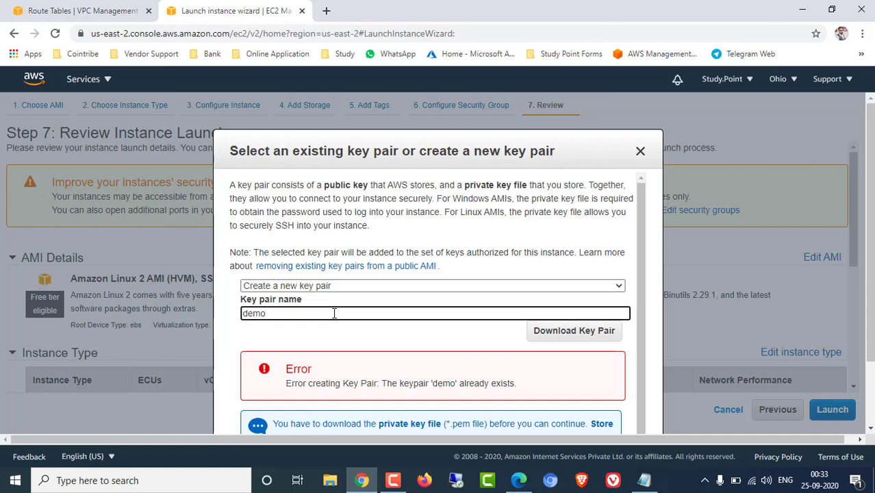
type("p")
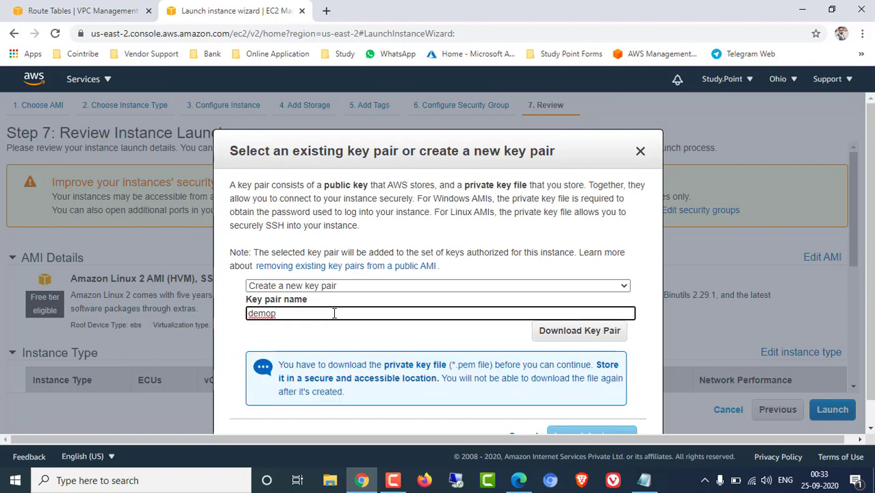
left_click(558, 335)
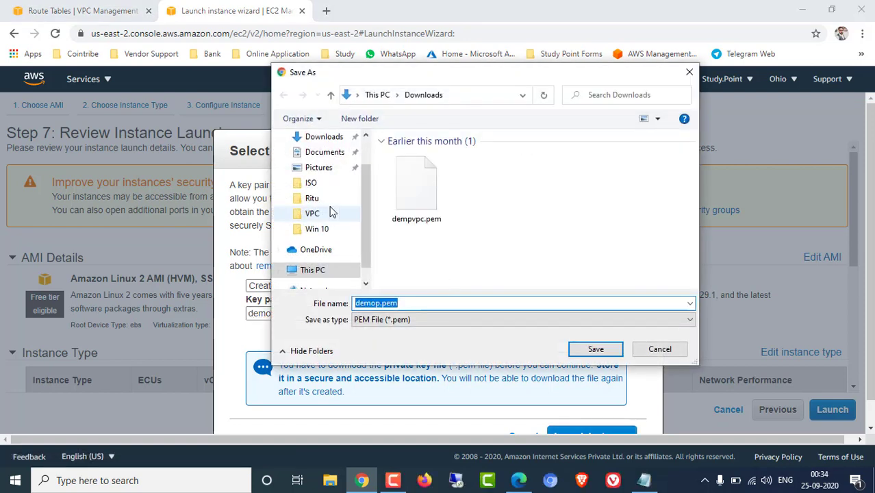
left_click(313, 183)
left_click(586, 353)
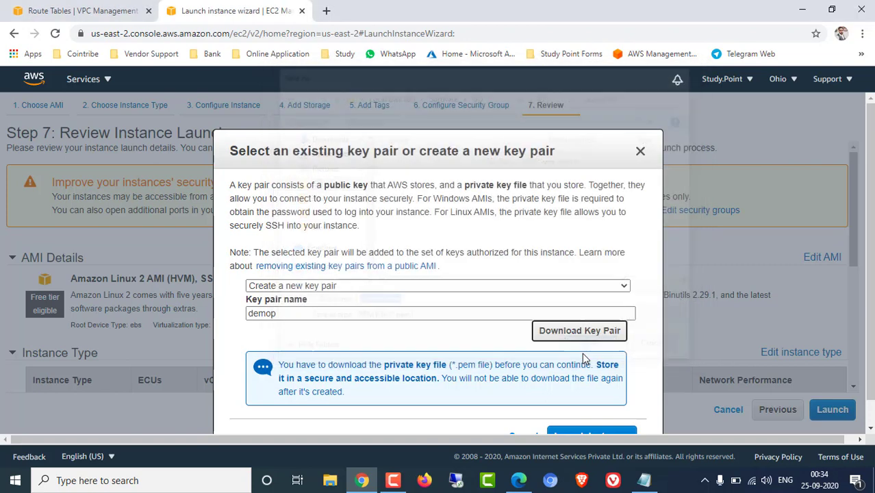
left_click(582, 391)
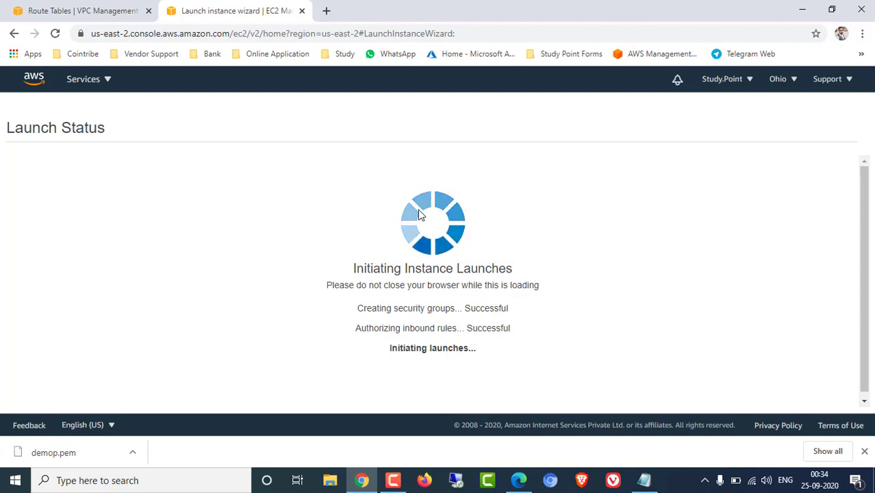
- Return to the EC2 dashboard and open the list of running instances
left_click(108, 81)
left_click(280, 198)
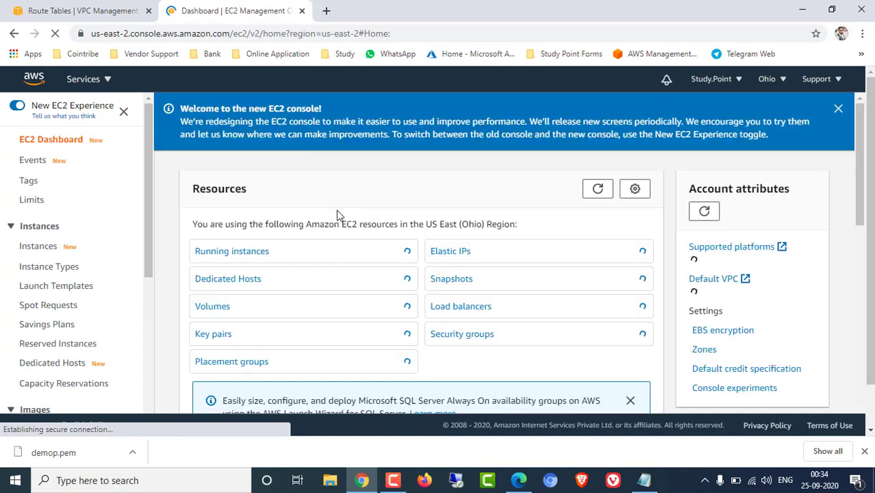
left_click(237, 254)
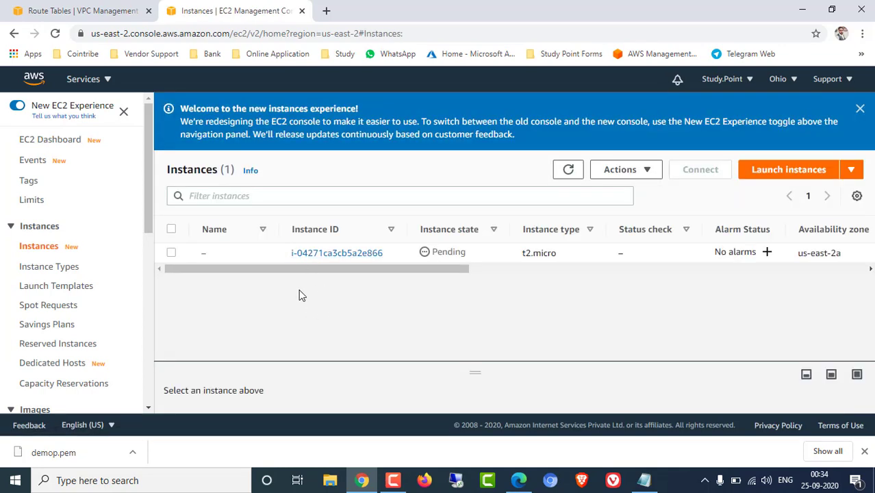
- Start launching another instance using the free tier Amazon Linux 2 AMI (HVM), 64-bit (x86), with the t2.micro type
left_click(781, 173)
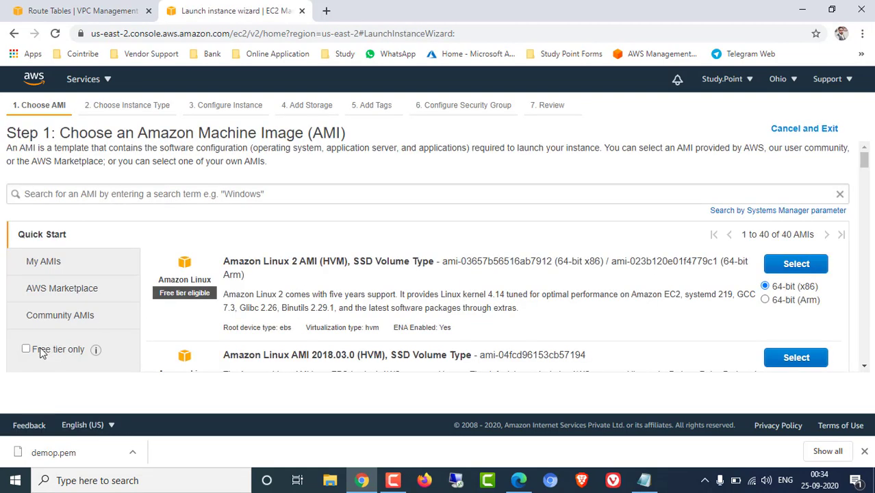
left_click(39, 346)
left_click(793, 264)
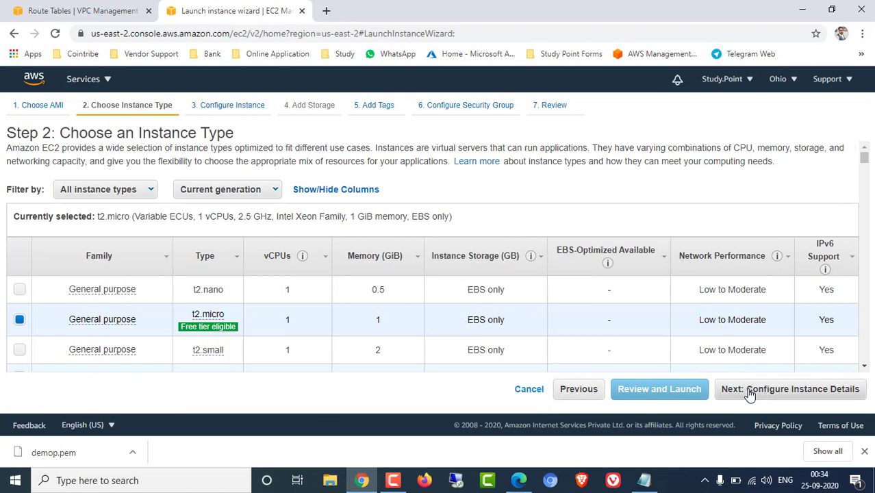
left_click(750, 388)
- Set the second instance's subnet to publicsubnet, keeping democutomvpc and the other instance details
scroll(541, 301, "down", 1)
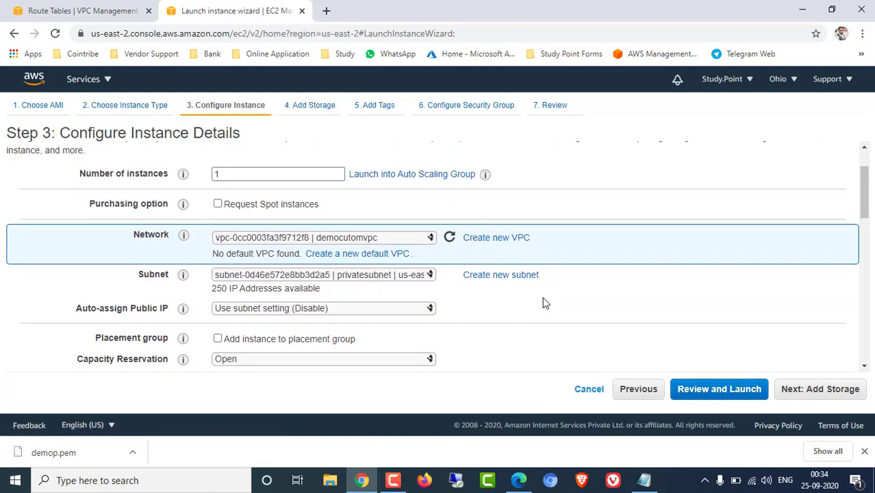
left_click(430, 275)
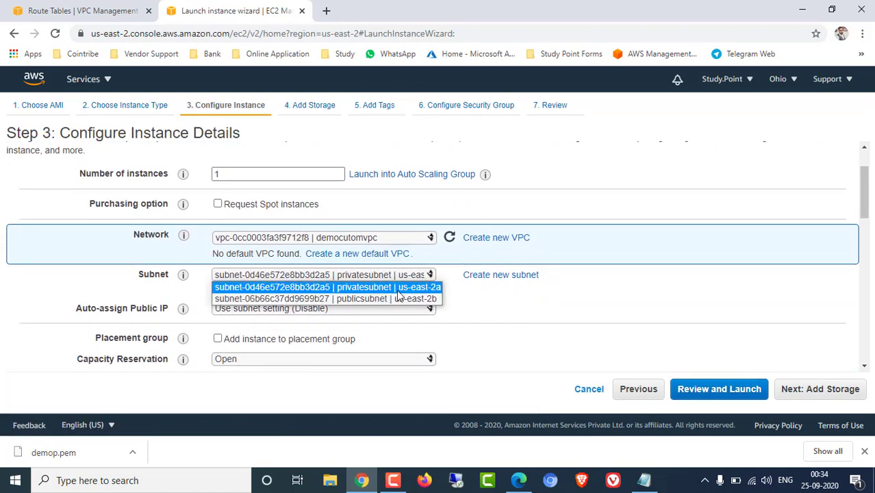
left_click(394, 299)
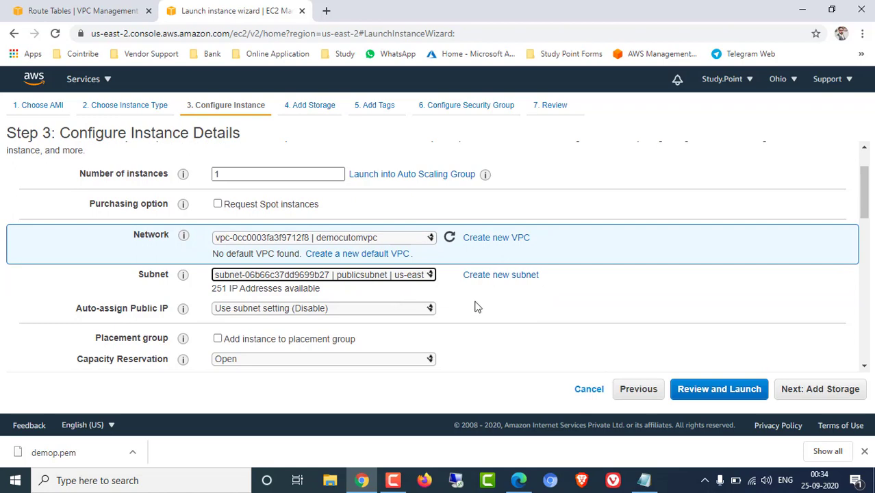
scroll(725, 346, "down", 5)
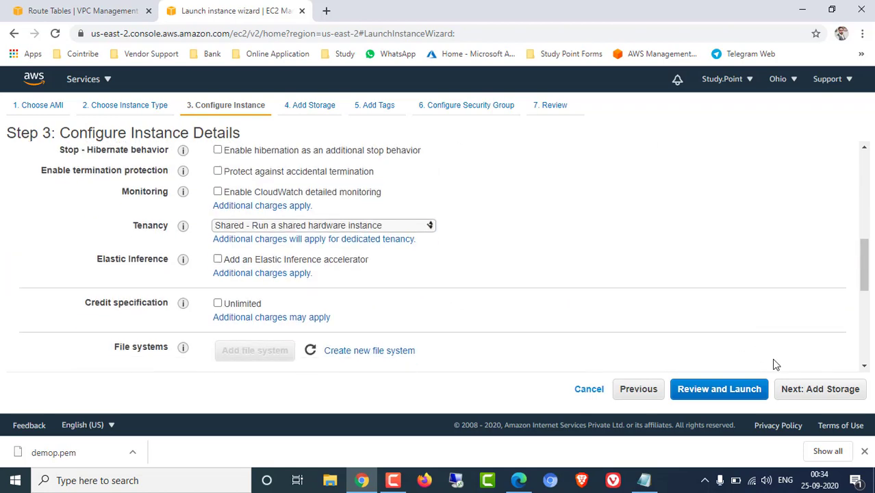
- Accept the default storage and tags, assign the existing security group launch-wizard-1, and continue to the launch review
left_click(811, 392)
left_click(819, 390)
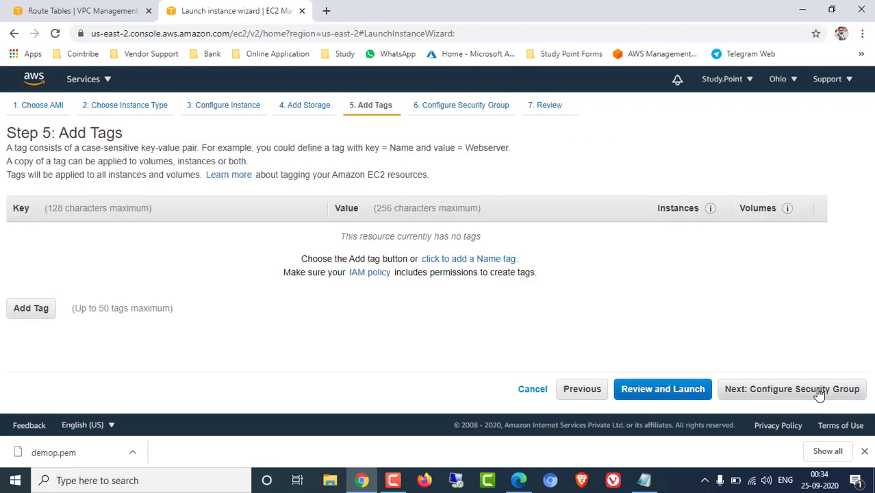
left_click(819, 390)
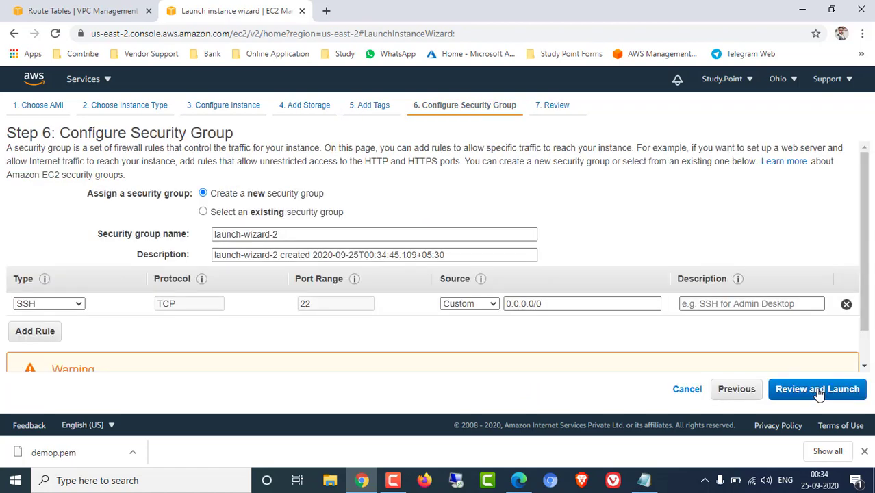
left_click(313, 212)
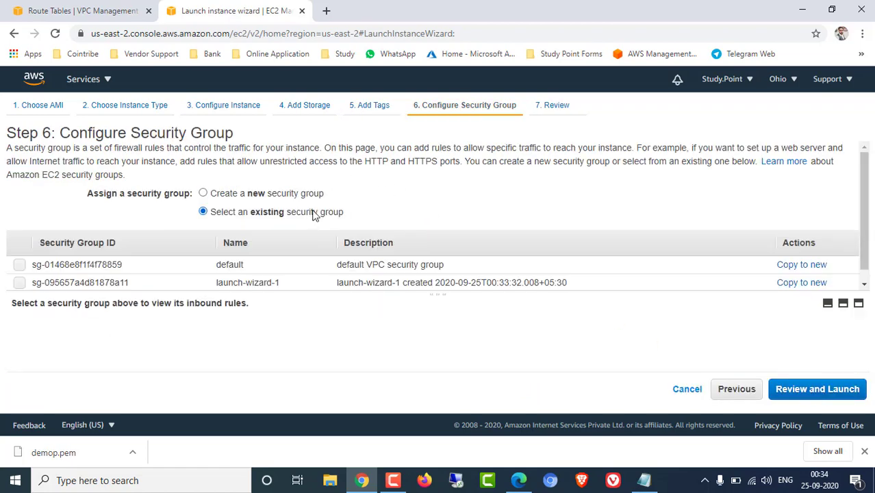
left_click(223, 282)
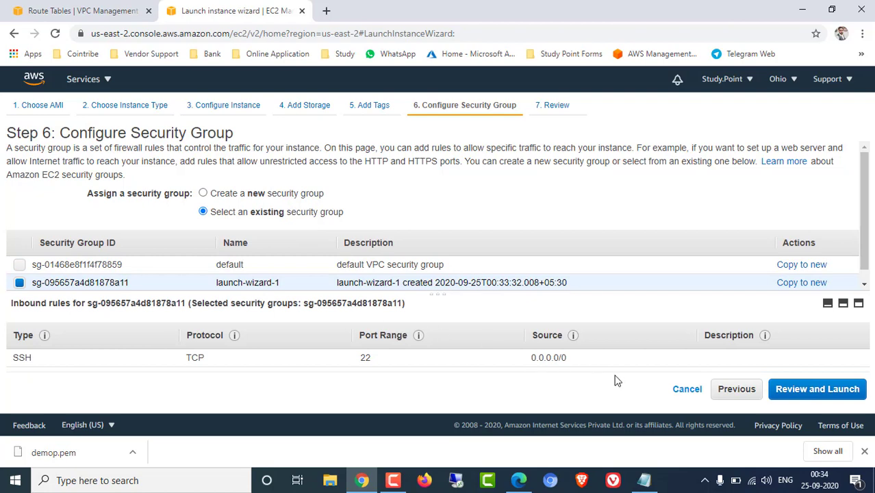
left_click(801, 391)
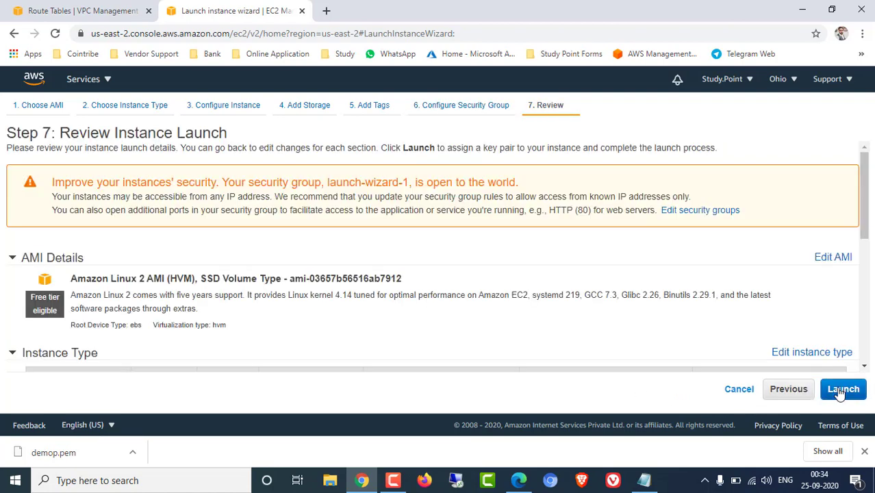
- Launch the instance with the existing key pair demop, acknowledging access to its private key file
left_click(841, 390)
left_click(594, 270)
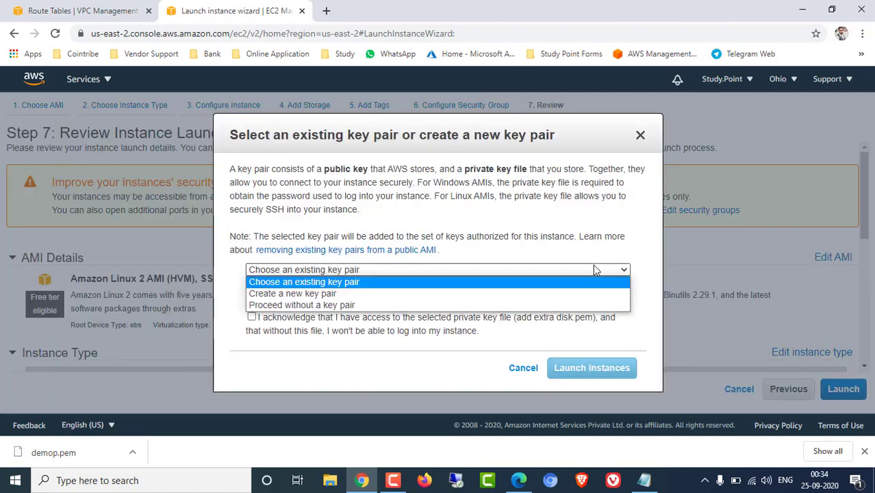
left_click(524, 282)
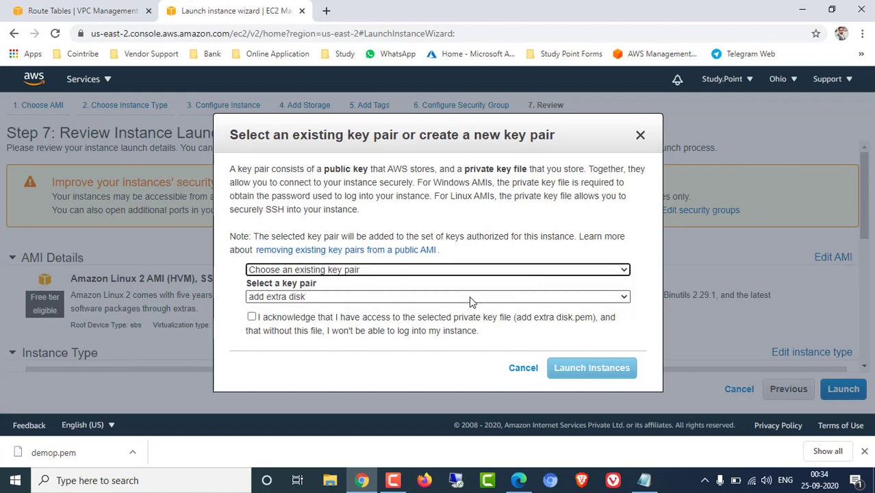
left_click(466, 299)
scroll(383, 206, "down", 1)
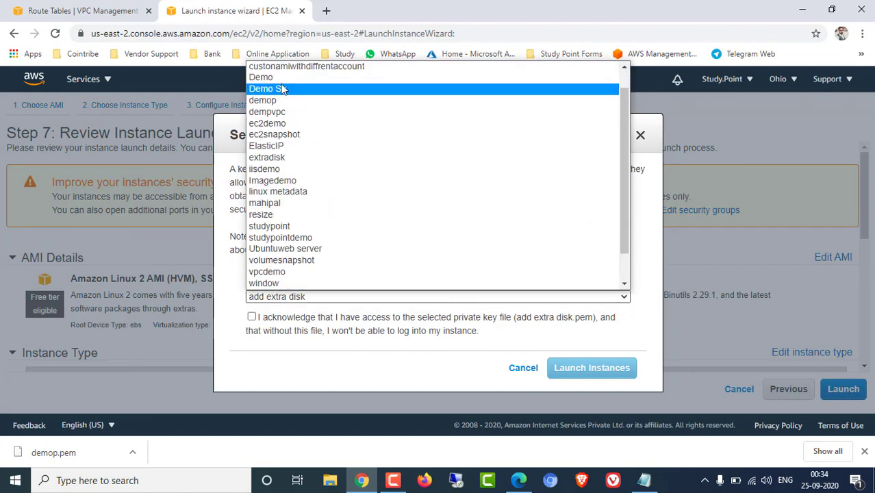
scroll(305, 116, "up", 1)
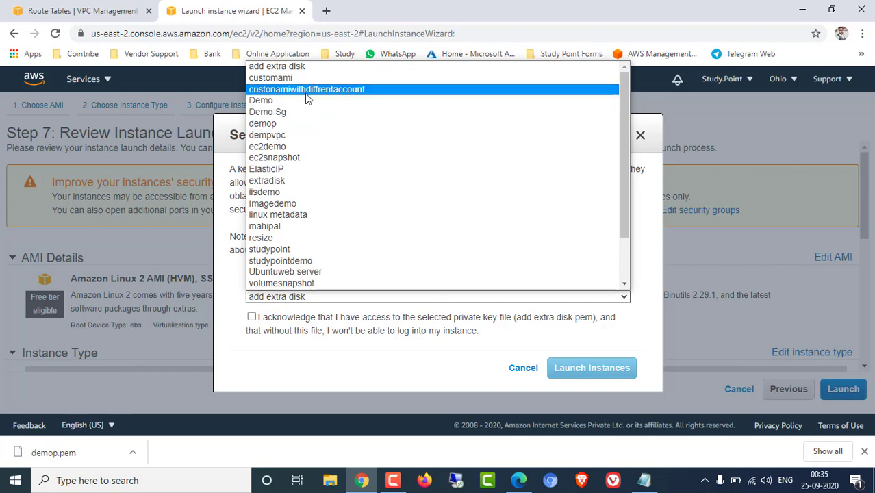
left_click(292, 124)
left_click(437, 318)
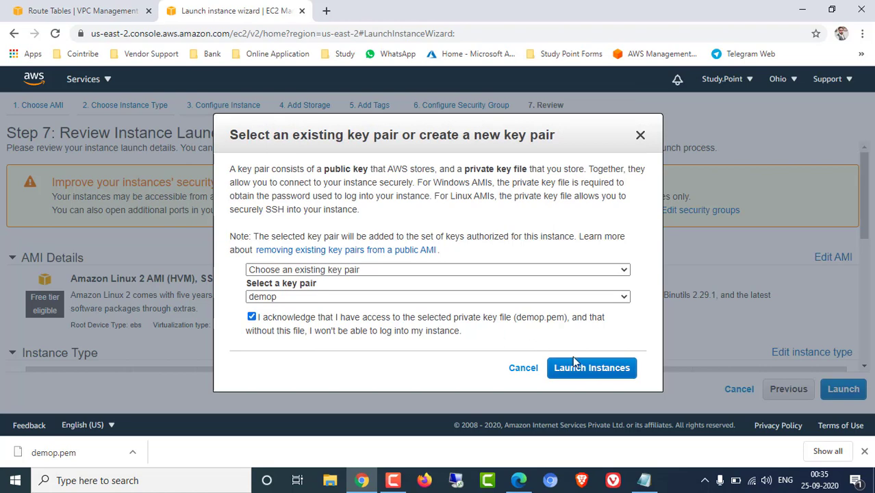
left_click(586, 371)
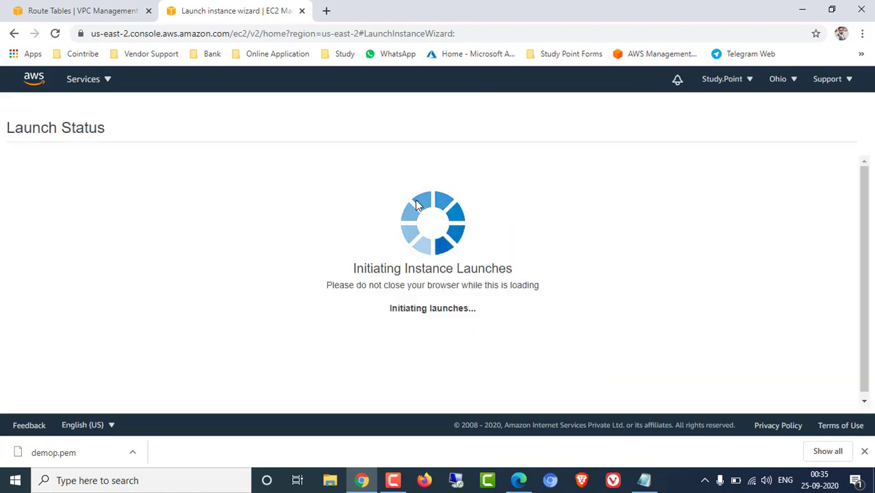
- Switch to the Notepad notes, add an opening parenthesis after "4. Route table", and maximize the window
left_click(644, 480)
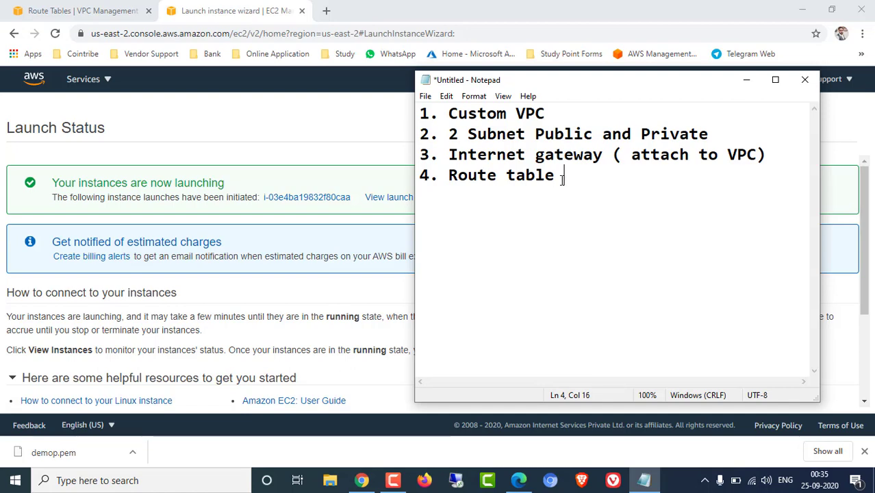
type("(")
left_click(775, 79)
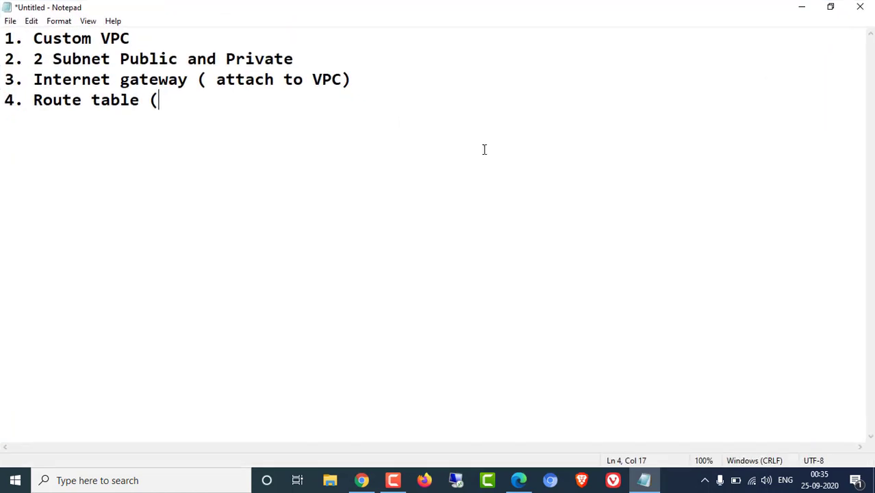
type("Atta")
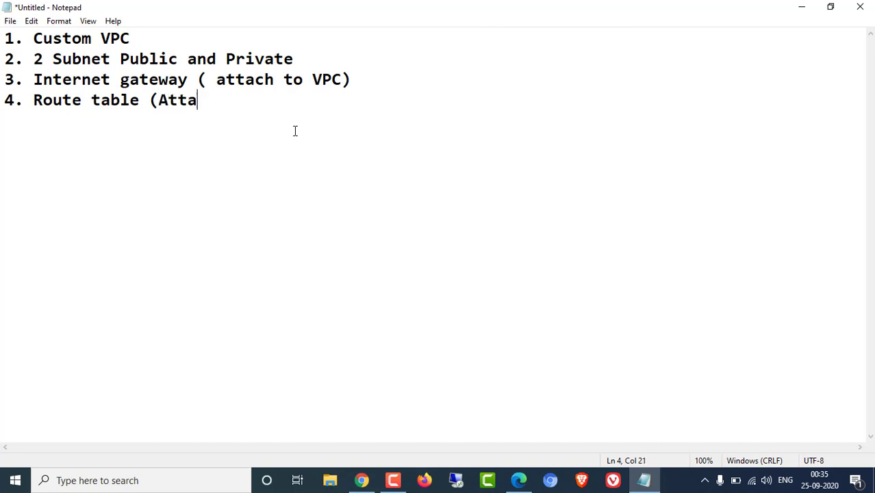
type("ch t")
key("BackSpace")
key("BackSpace")
key("BackSpace")
key("BackSpace")
key("BackSpace")
key("BackSpace")
key("BackSpace")
key("BackSpace")
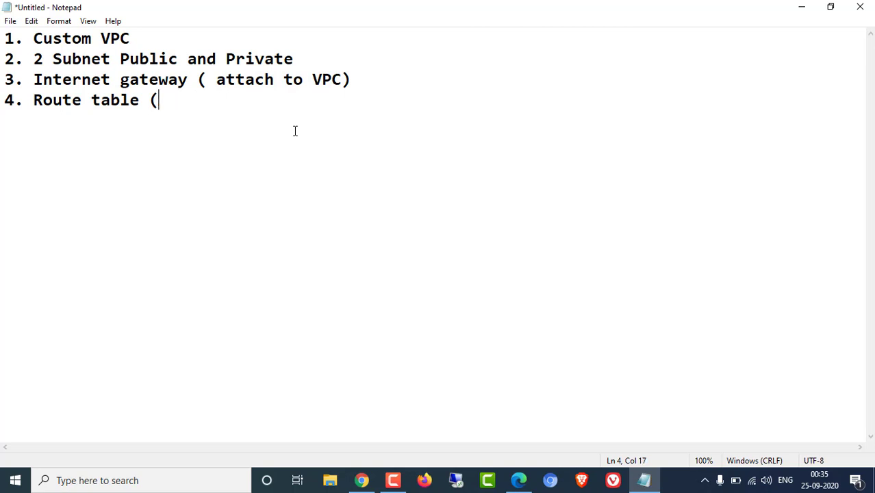
- Complete note 4 after its opening parenthesis with "Create 2 Route table 1 Public and 1 private)"
type("Create 2 ")
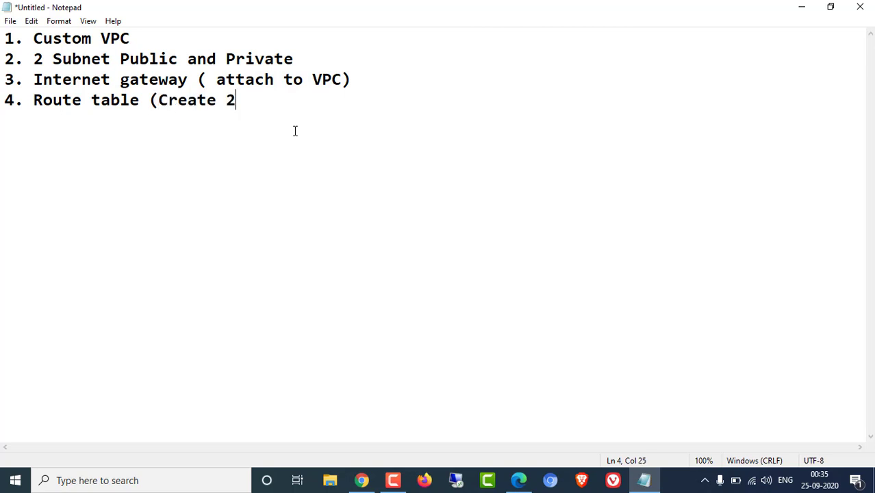
type("Route")
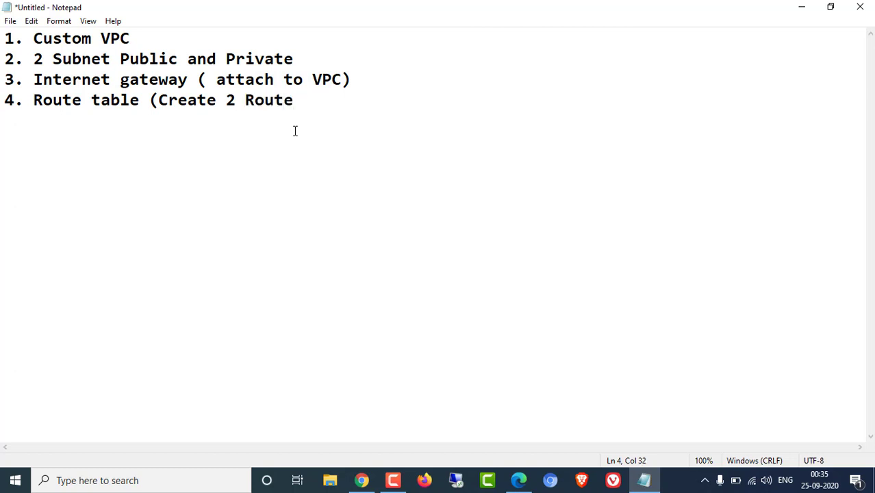
type(" table")
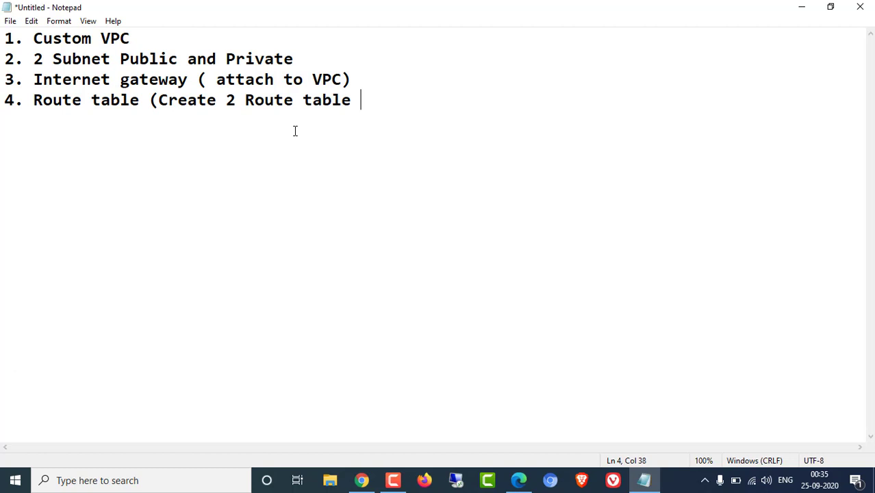
type(" 1 Publi")
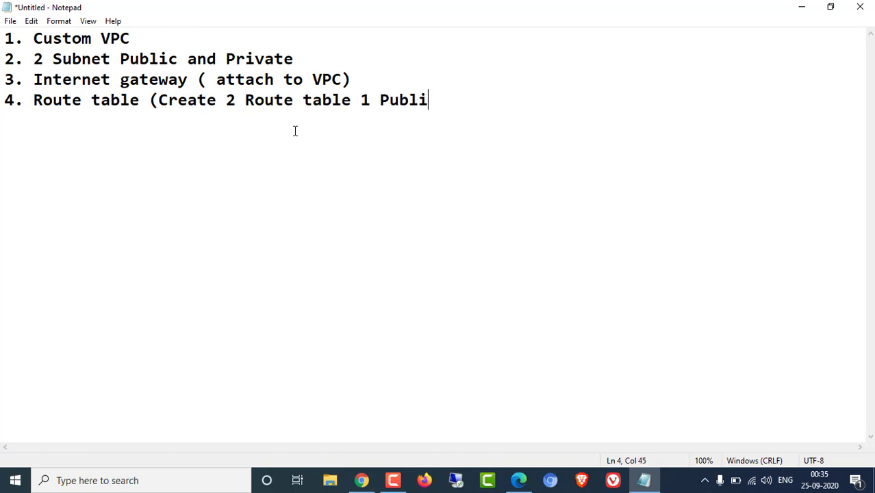
type("c and 1")
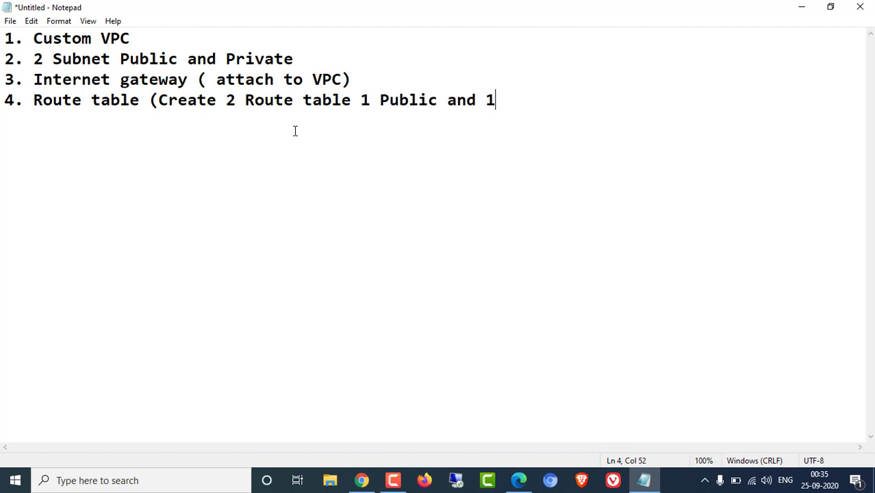
type(" private")
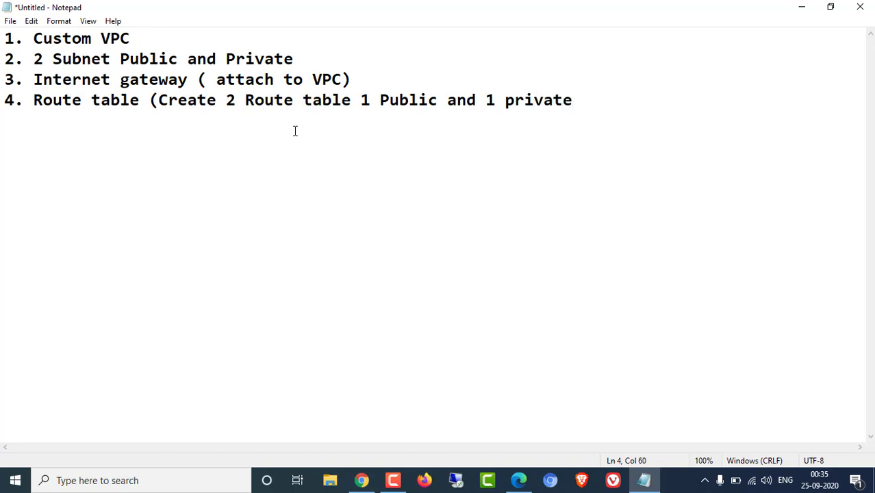
type(") ")
- Add a line below note 4 reading "router table public attach internet gateway then attach to pulic subnet"
type("router r")
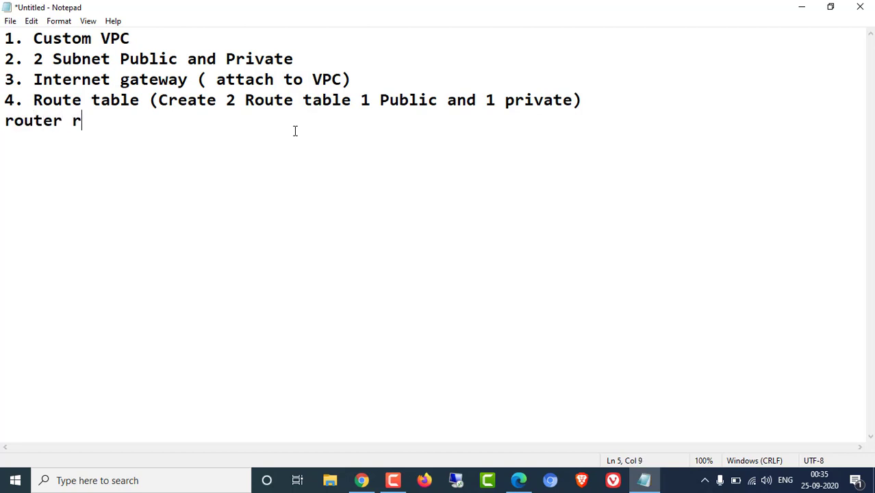
key("BackSpace")
type("table puc")
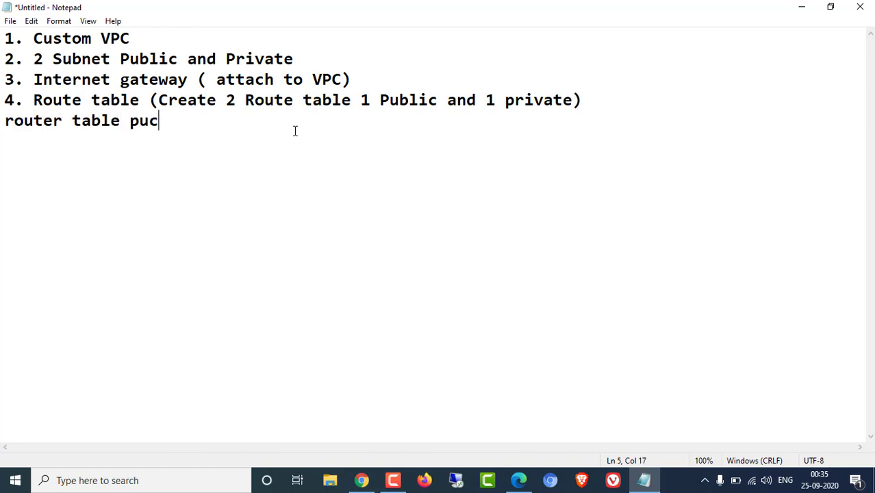
key("BackSpace")
type("blic ")
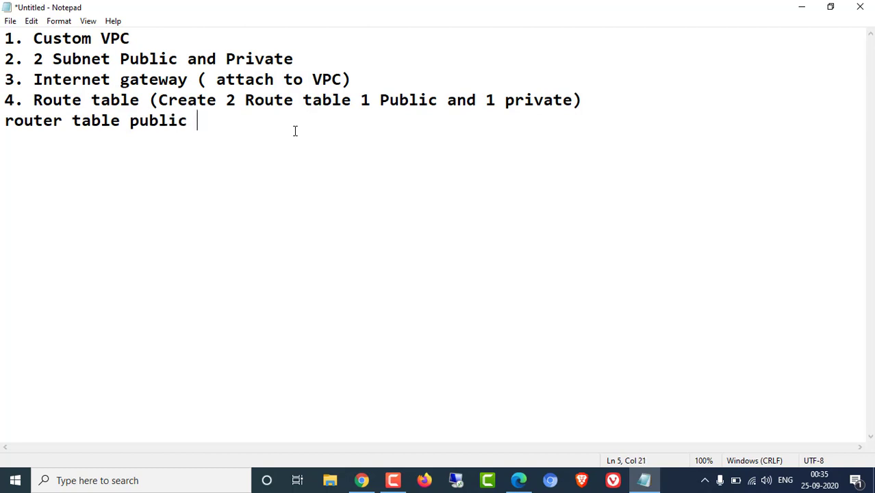
type("attach interne")
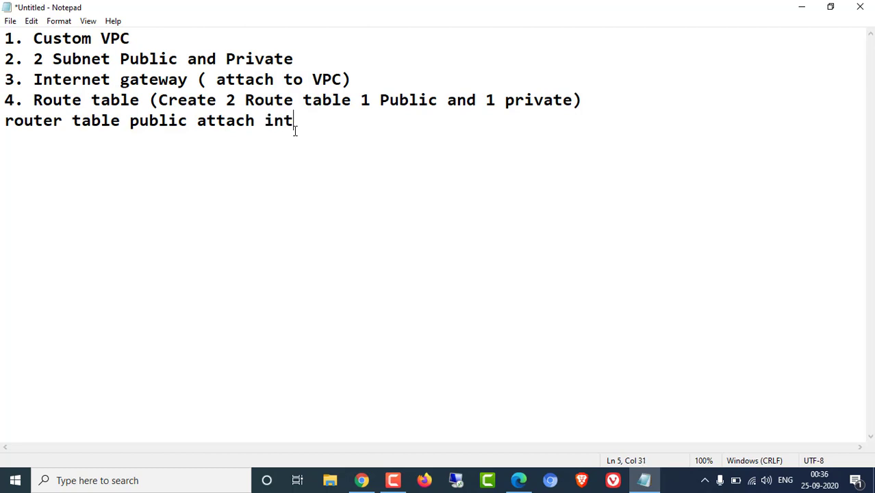
type("gat")
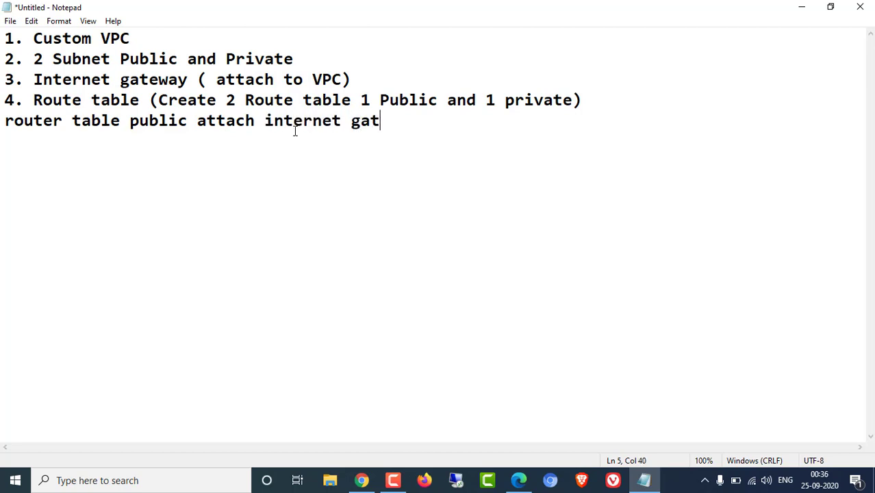
type("eway ")
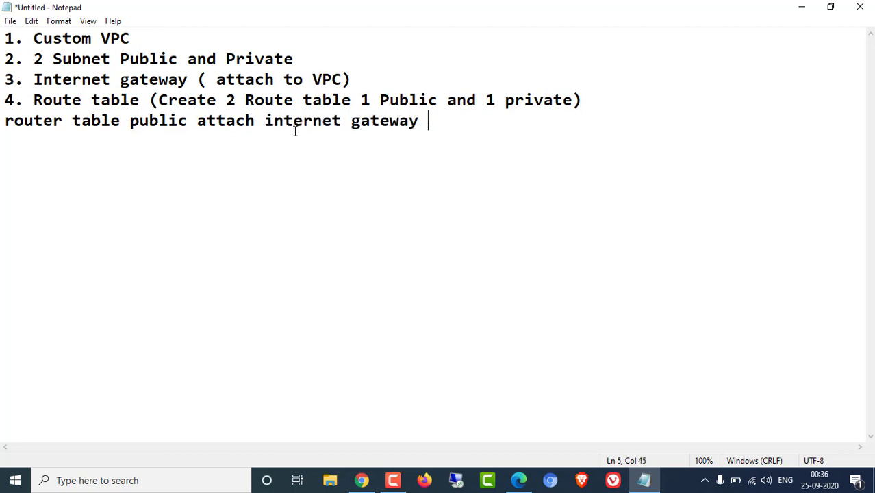
type("then attach")
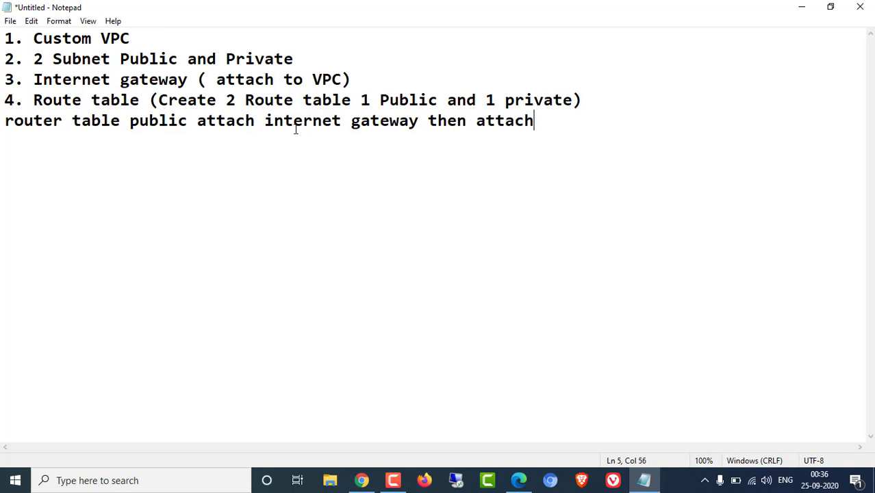
type(" to pul")
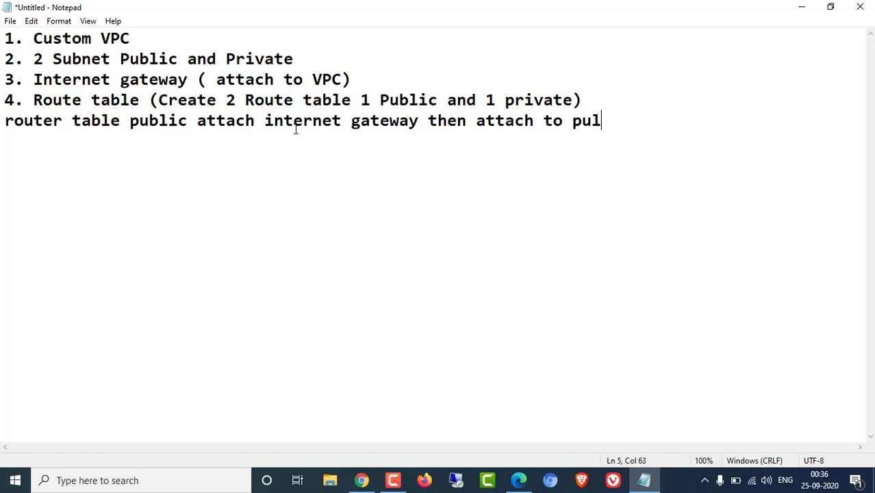
type("ic subnet")
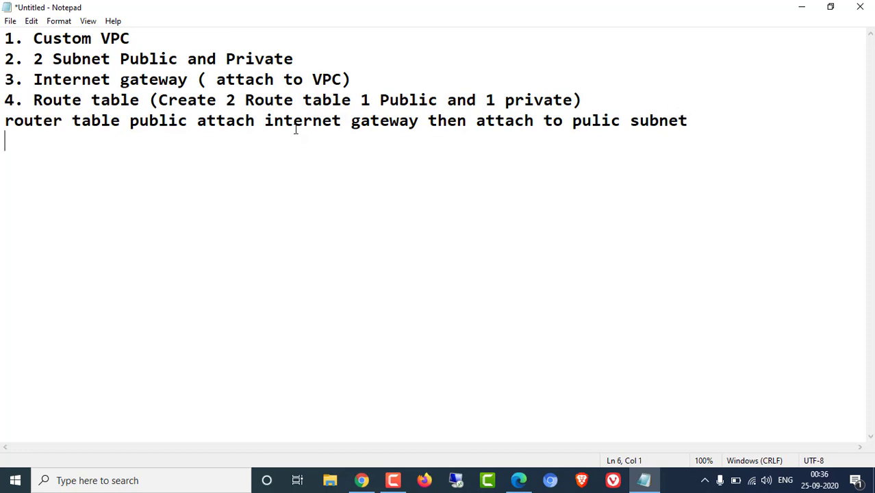
- Add a final line to the notes reading "Router table private attach to private subnet"
type("Router t")
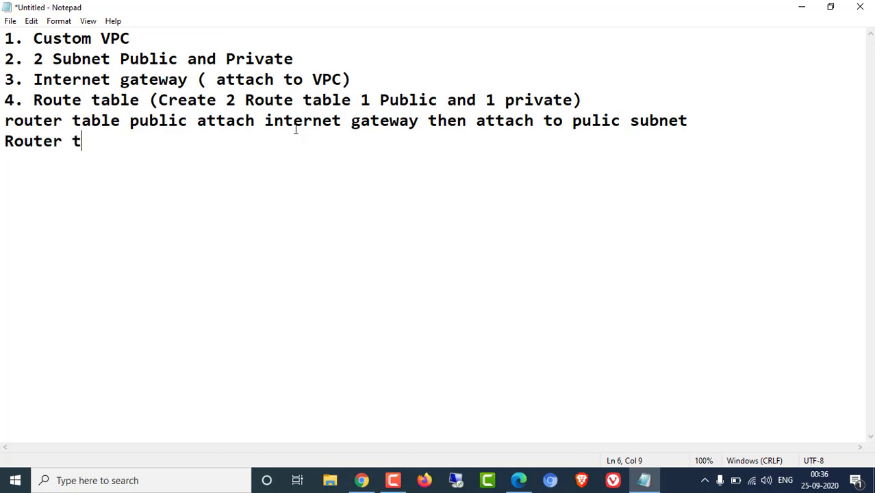
type("able priva")
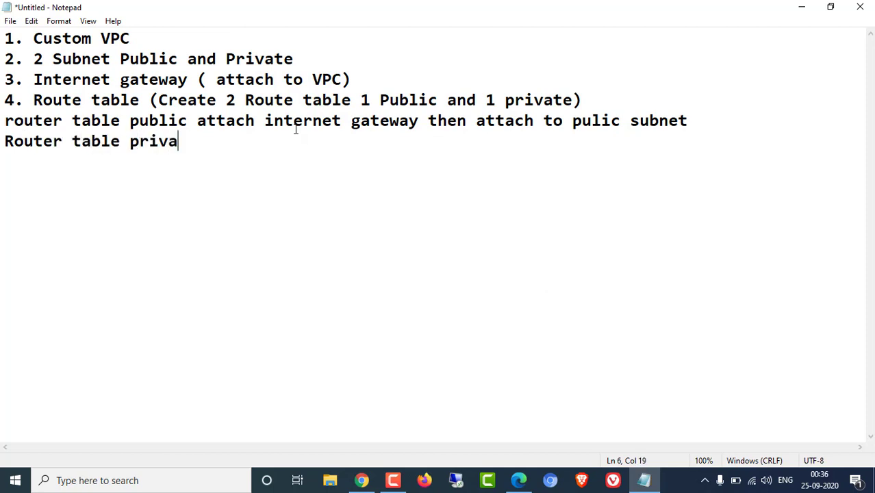
type("te attace")
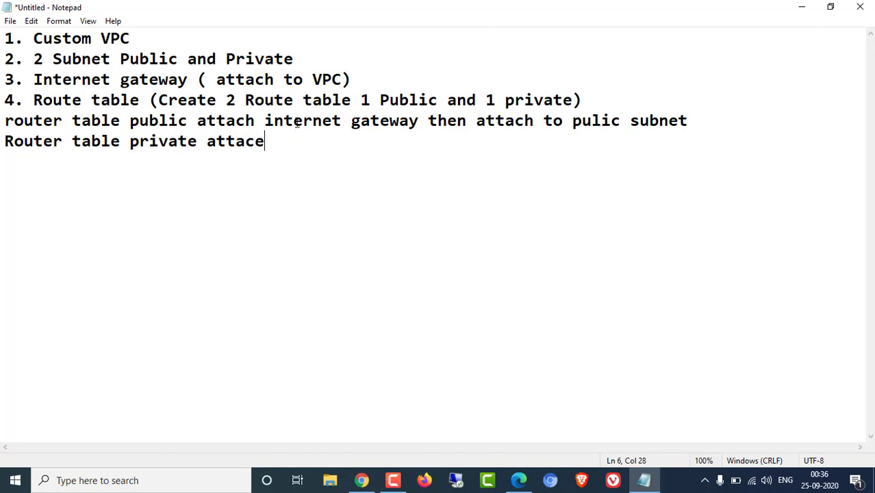
key("BackSpace")
type("h to ")
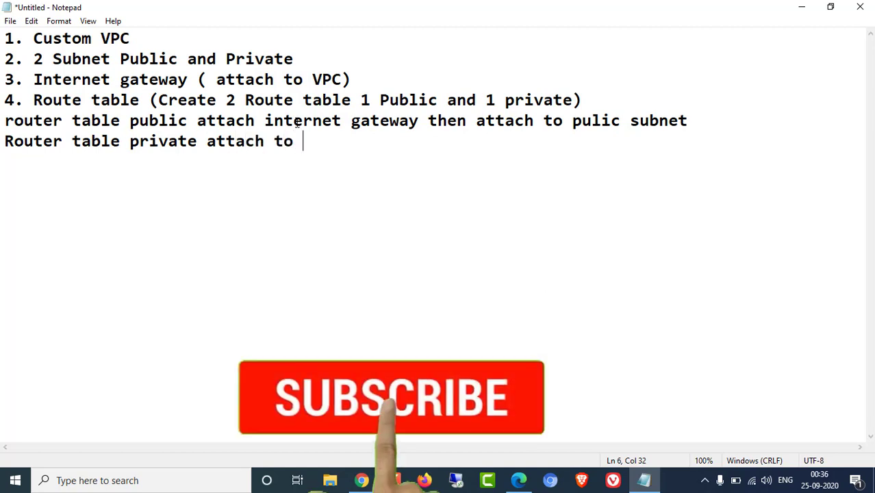
type("private subnet")
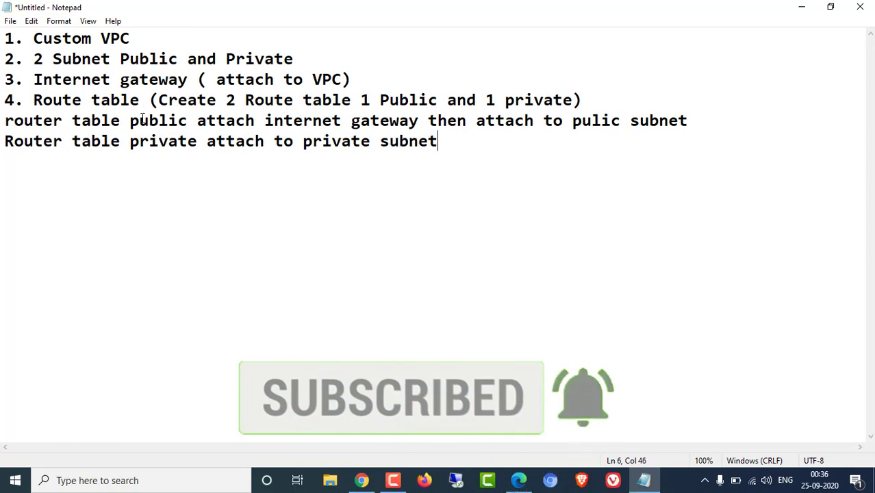
- Review the public and private route table lines, comparing their internet gateway and subnet attachments by highlighting the wording
left_click_drag(139, 121, 417, 121)
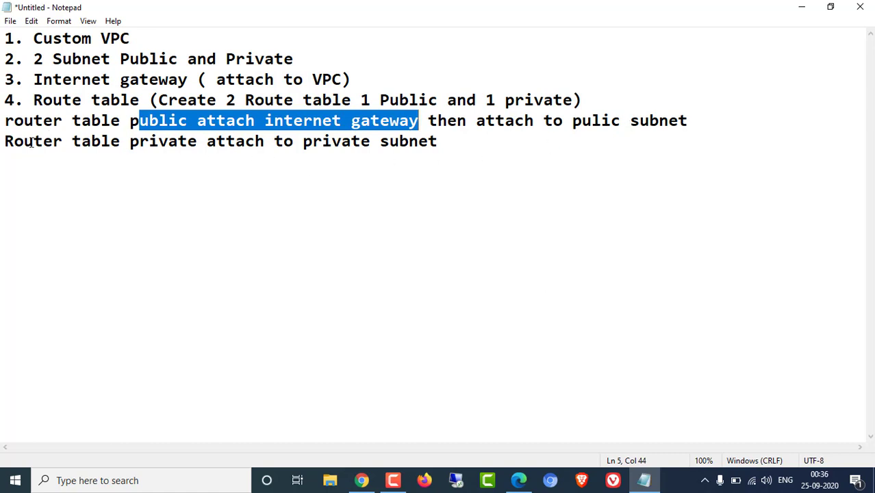
left_click_drag(54, 140, 149, 141)
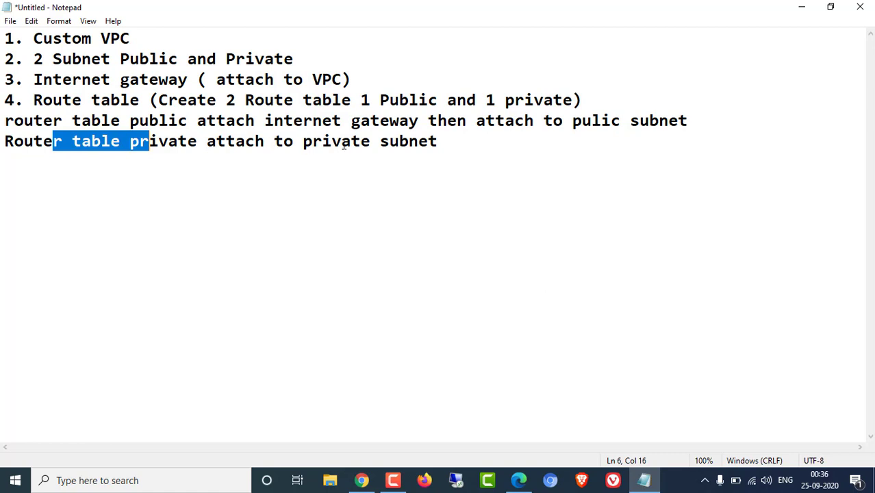
left_click(443, 142)
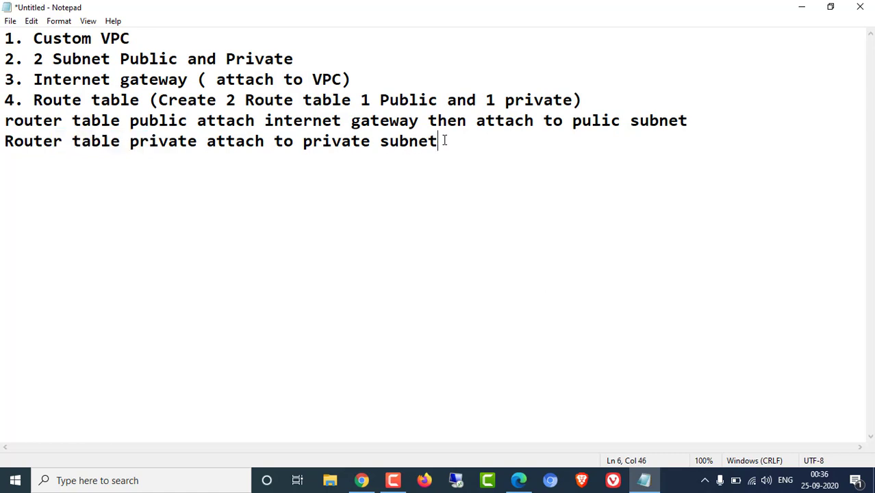
left_click_drag(440, 141, 4, 142)
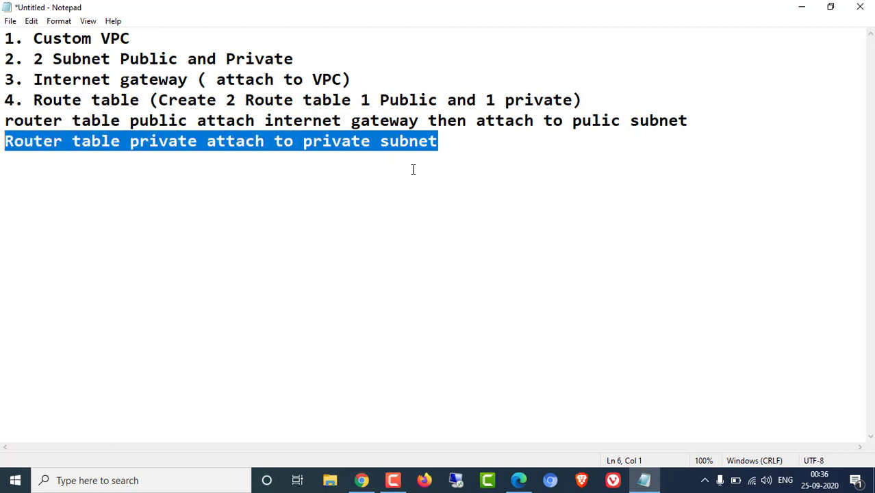
left_click(445, 143)
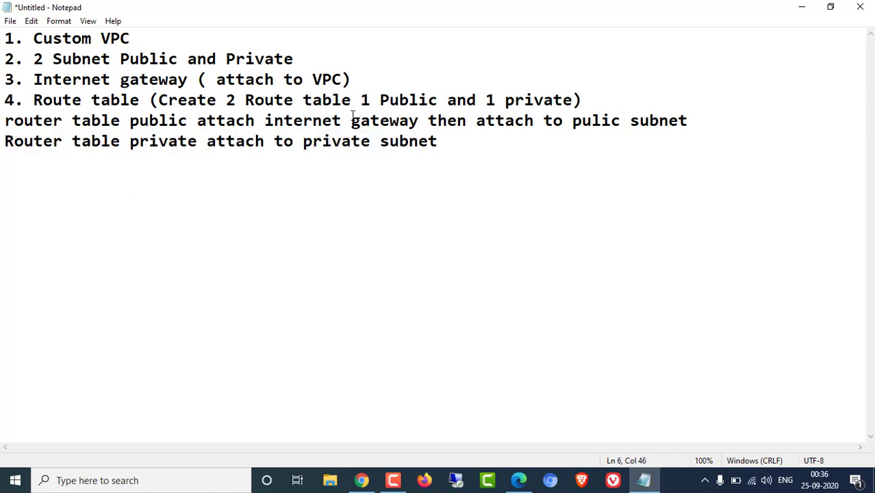
left_click_drag(244, 121, 302, 126)
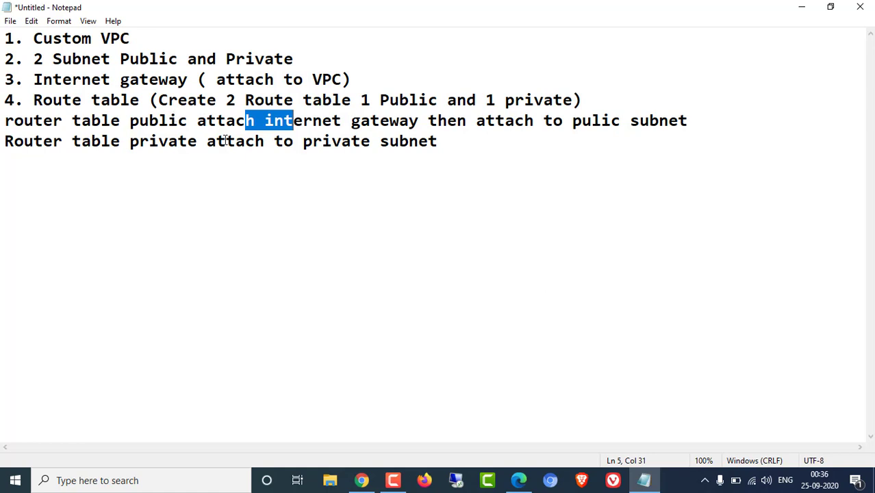
left_click_drag(438, 141, 5, 140)
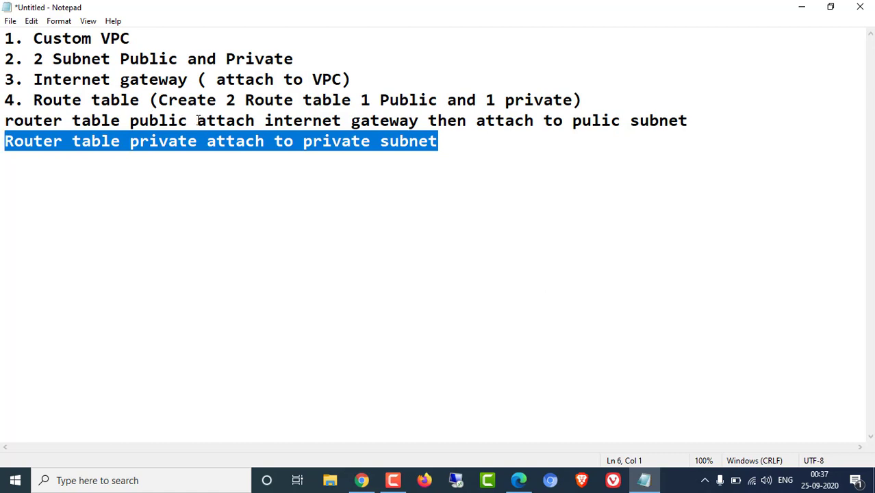
left_click_drag(205, 121, 332, 137)
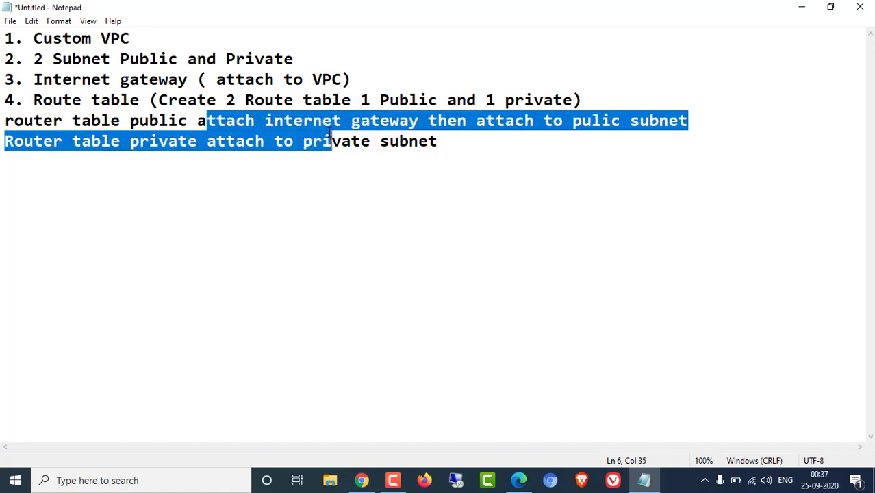
left_click(515, 122)
left_click(288, 122)
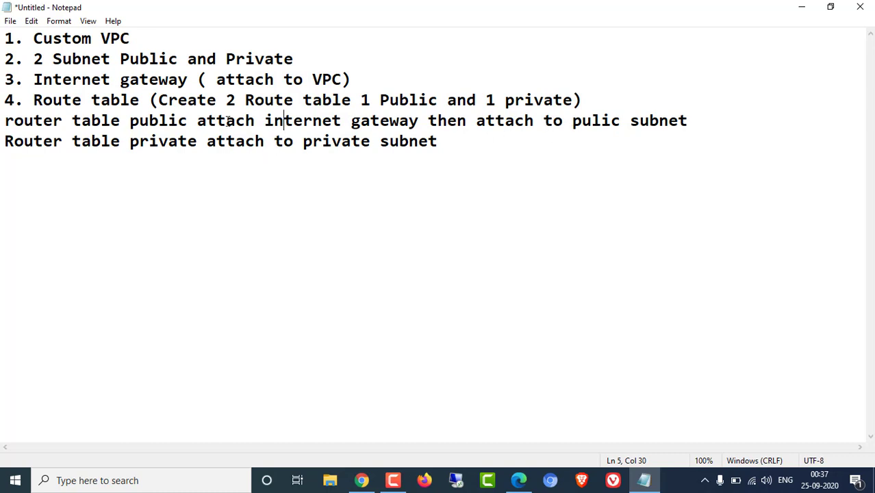
left_click_drag(140, 120, 159, 120)
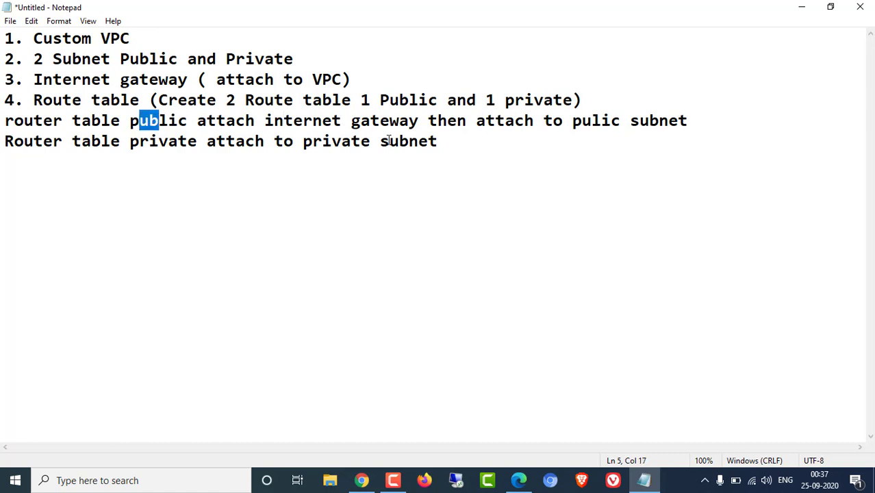
left_click_drag(217, 141, 433, 142)
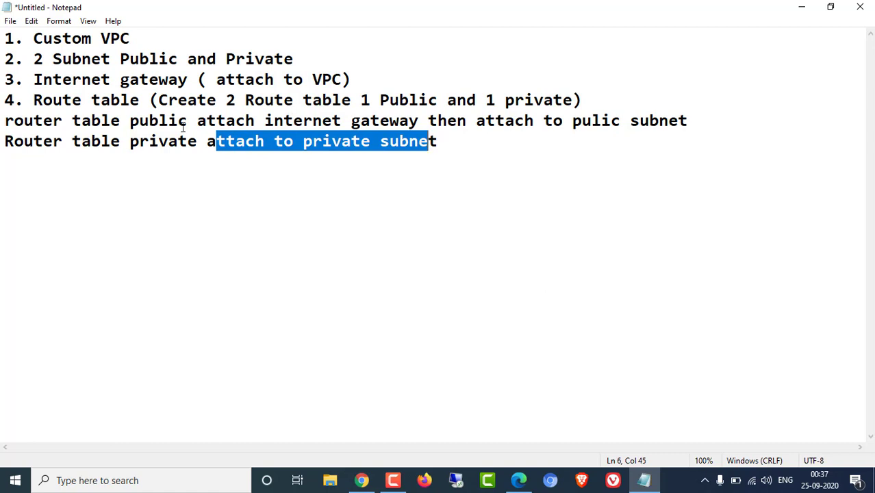
left_click_drag(158, 121, 411, 119)
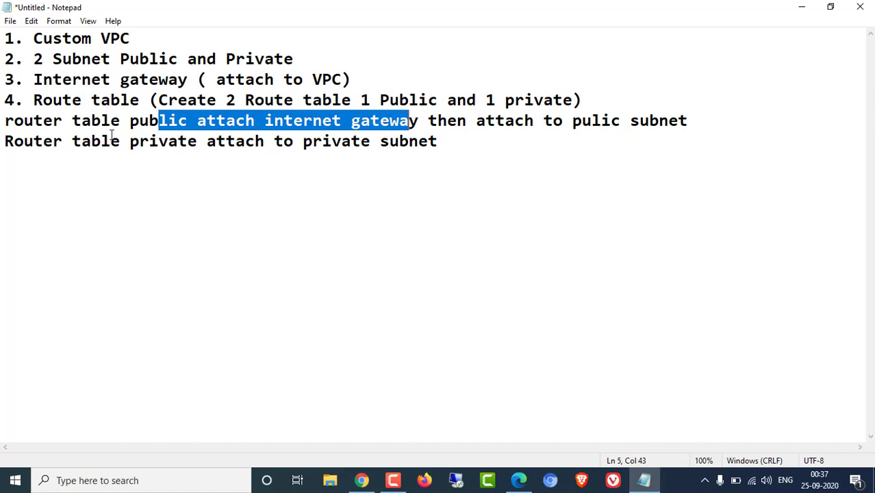
left_click_drag(110, 141, 433, 147)
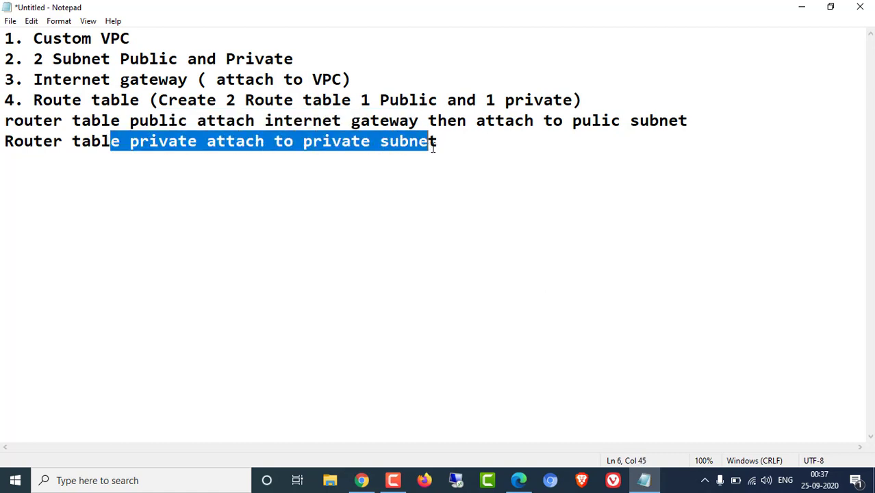
left_click_drag(303, 121, 484, 123)
left_click_drag(198, 141, 424, 142)
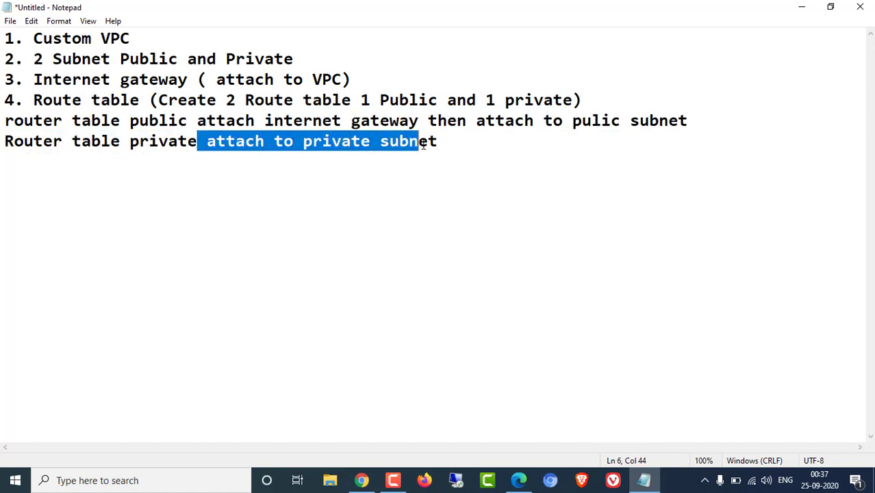
left_click(209, 164)
left_click_drag(188, 141, 391, 123)
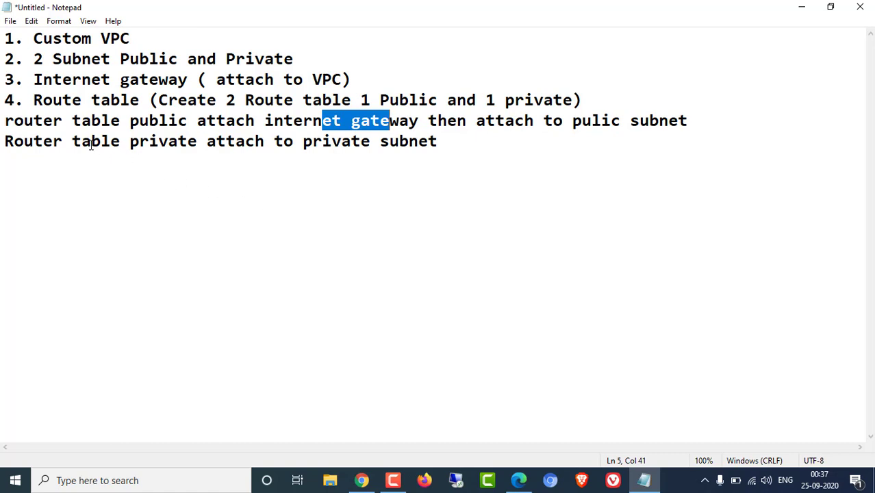
- Switch from the notes to the EC2 console in Chrome and open the details of the single filtered instance
left_click_drag(81, 141, 440, 179)
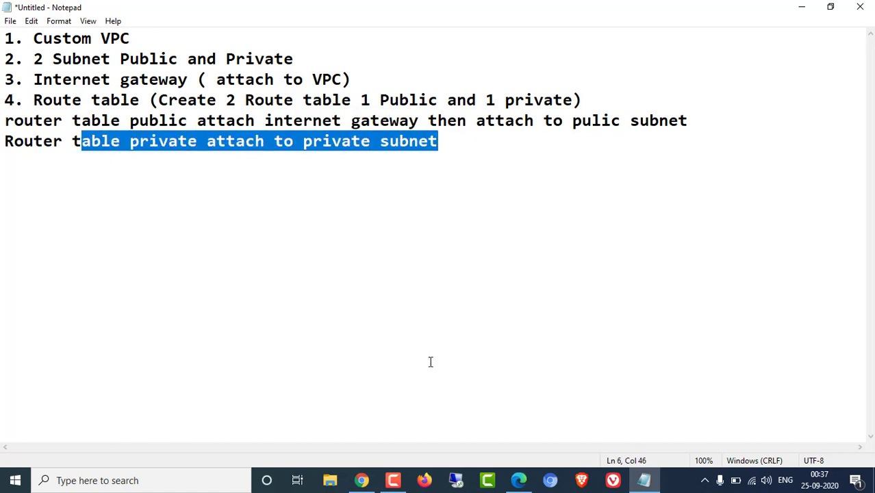
left_click(362, 479)
left_click(305, 197)
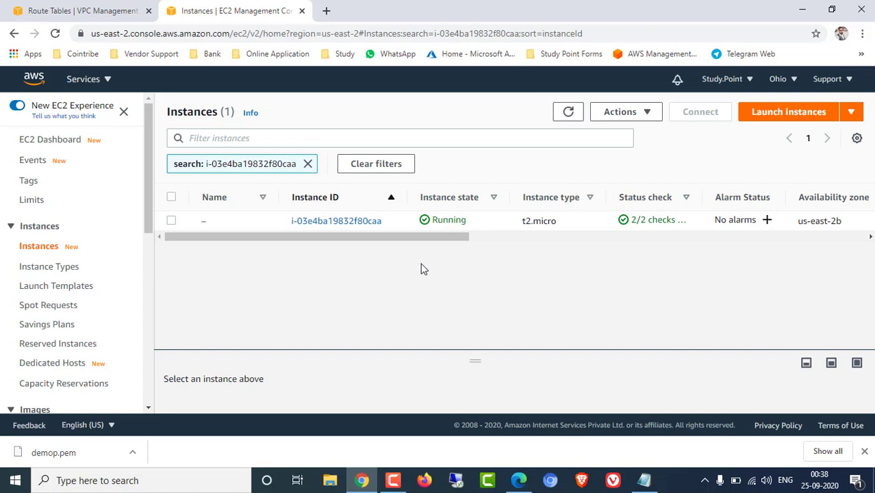
left_click_drag(426, 239, 335, 243)
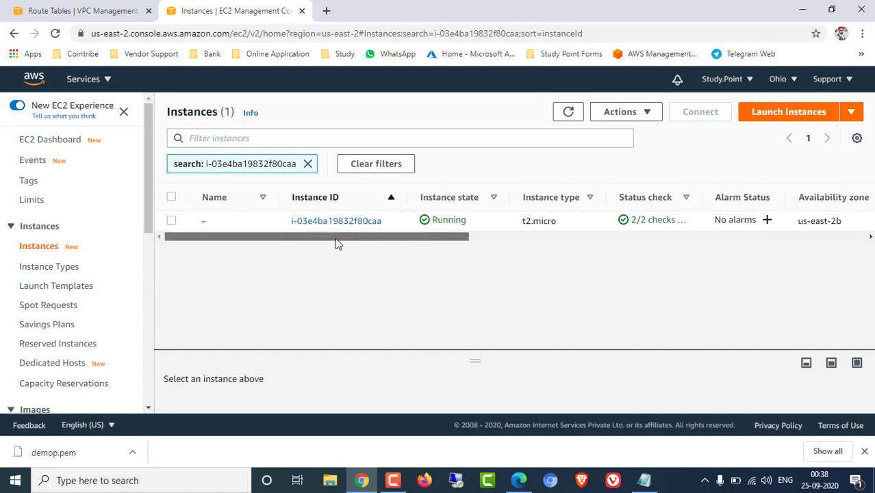
left_click(312, 220)
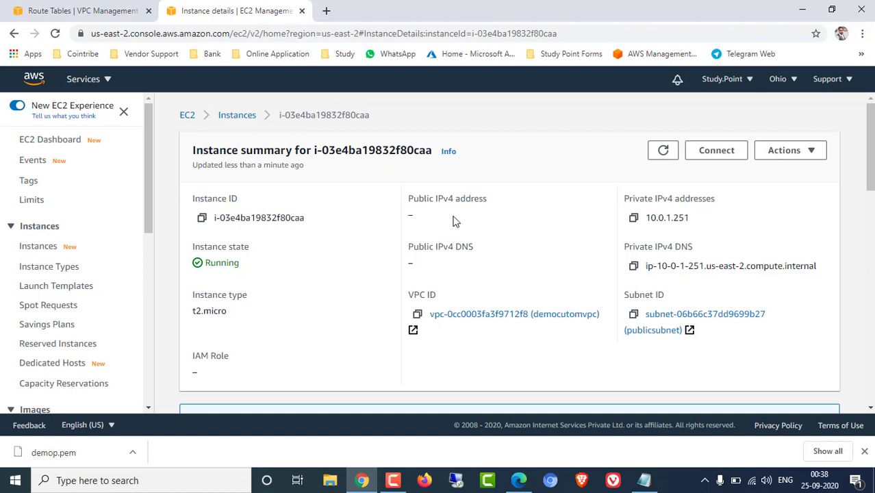
- Examine the instance's private IPv4 address, VPC and subnet in its summary, and look through the remaining instance details
left_click_drag(650, 219, 679, 220)
left_click(667, 233)
left_click_drag(647, 219, 701, 218)
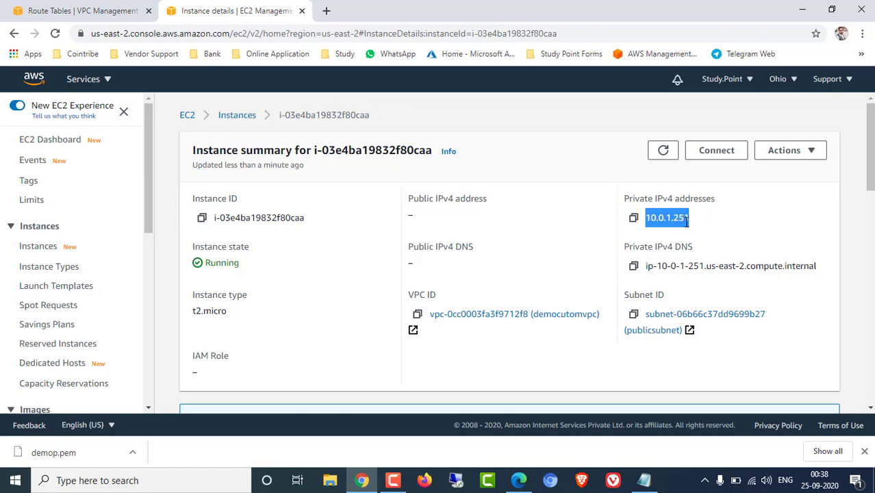
scroll(590, 324, "down", 3)
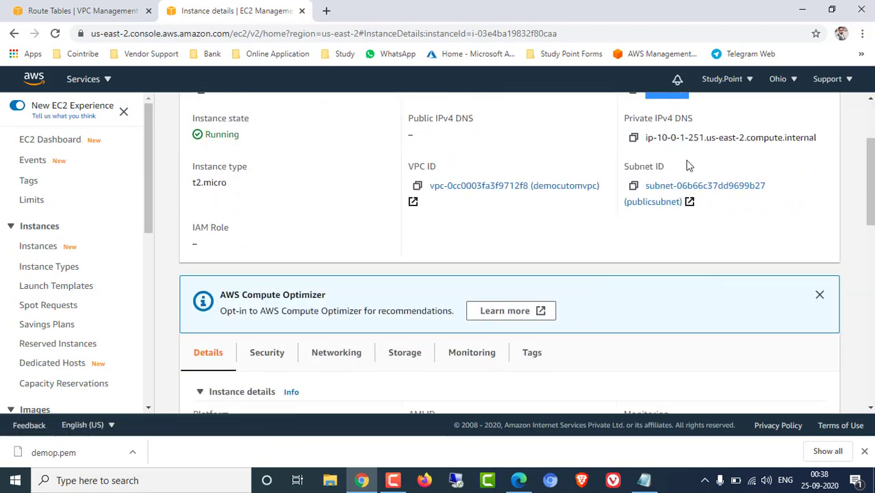
scroll(687, 166, "up", 3)
left_click(667, 219)
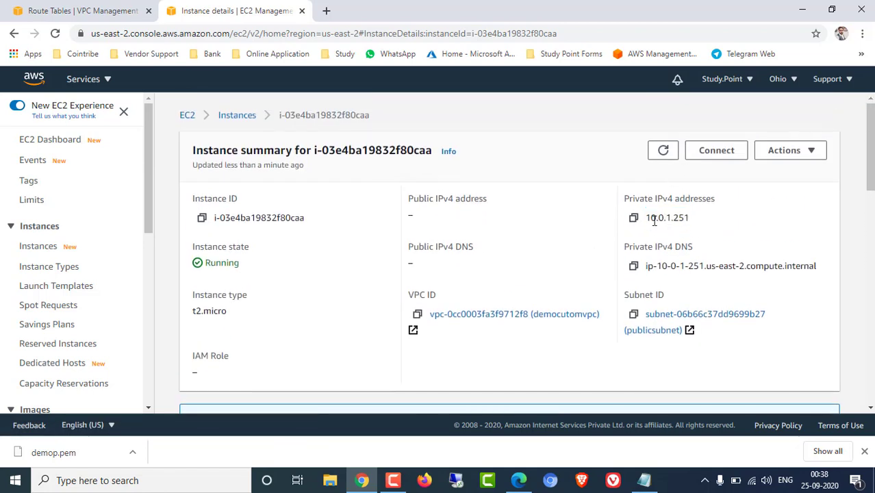
left_click_drag(651, 219, 699, 222)
scroll(578, 276, "down", 8)
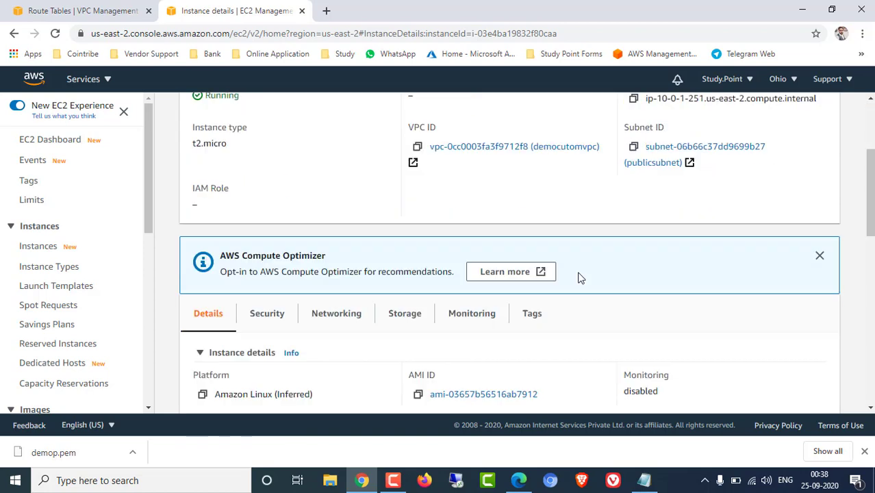
scroll(547, 283, "down", 3)
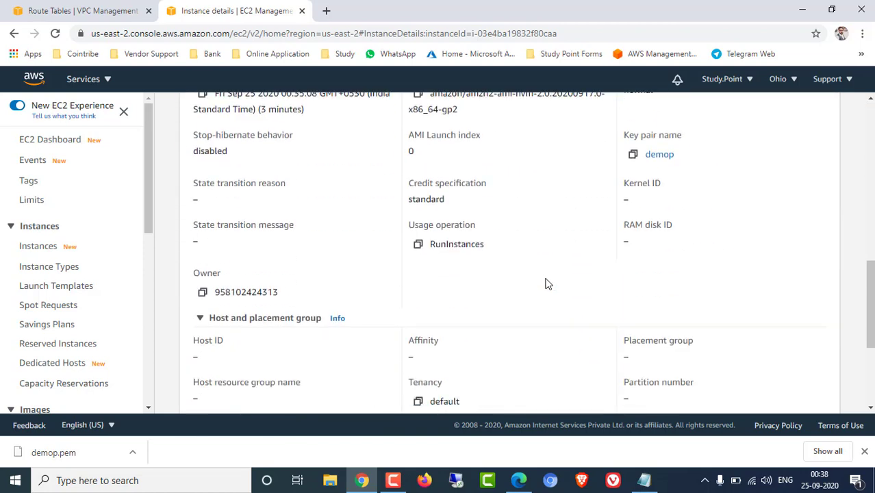
scroll(510, 274, "up", 9)
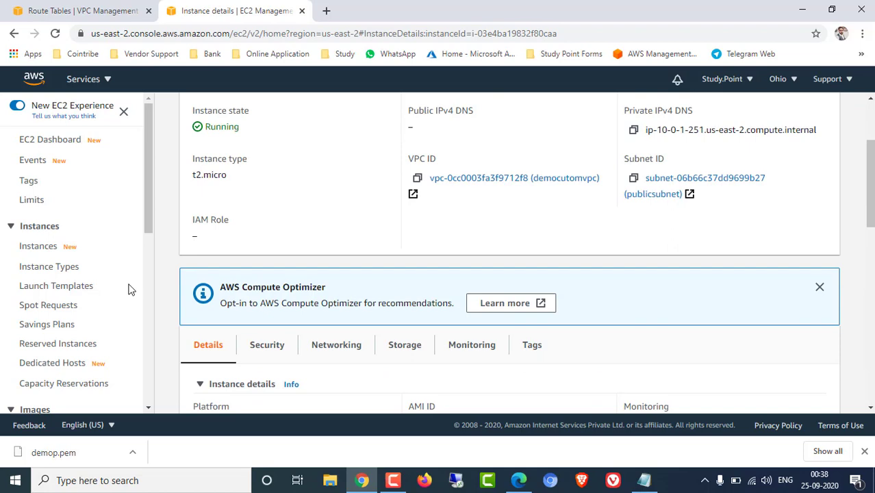
- Return to the full instance list and check the us-east-2b instance's private IPv4 address and subnet in an enlarged details pane
left_click(48, 246)
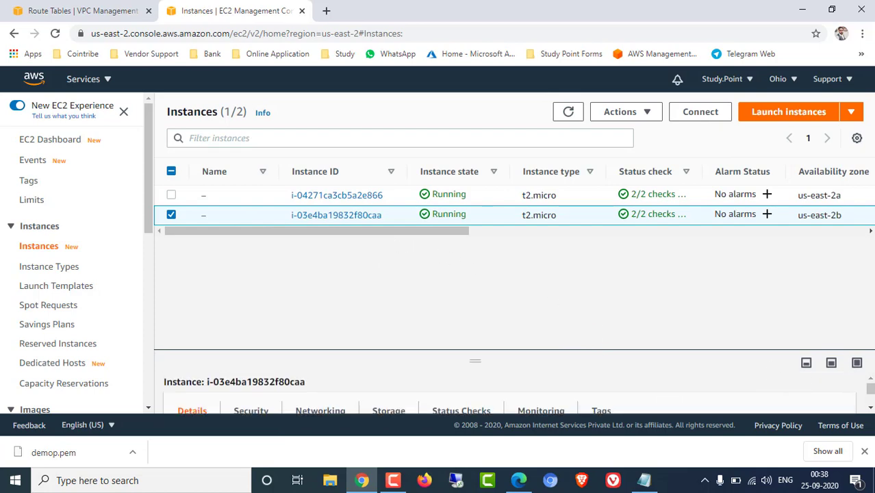
left_click(857, 362)
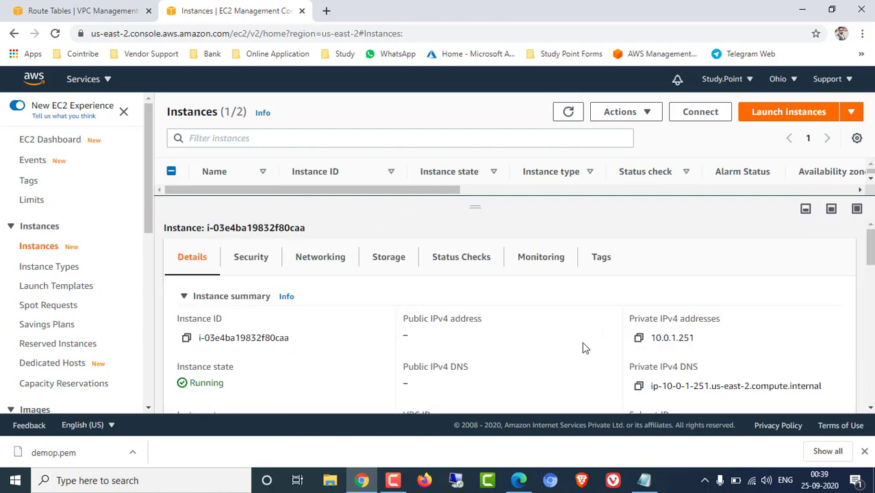
left_click_drag(658, 335, 703, 339)
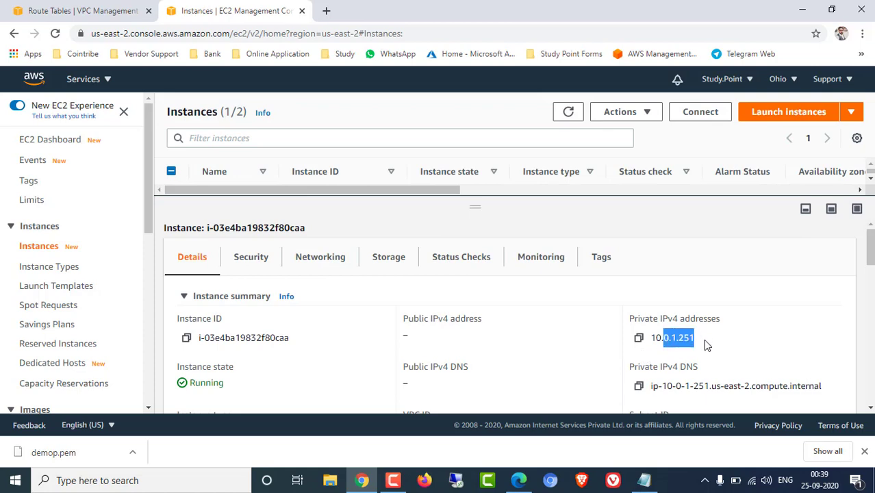
scroll(702, 339, "down", 2)
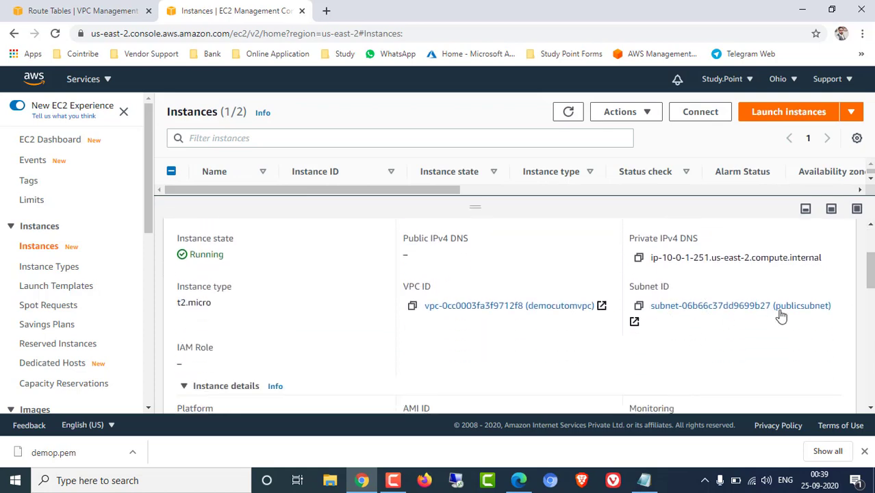
scroll(507, 302, "up", 2)
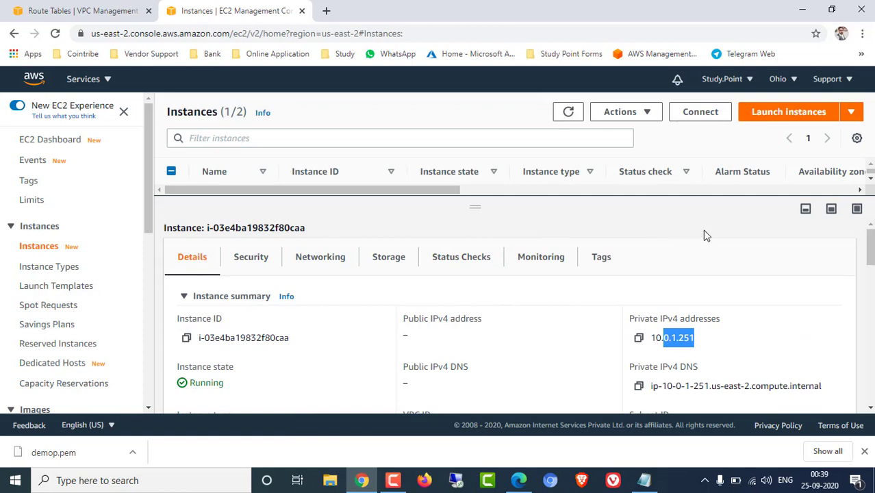
- Name the us-east-2b instance "Public Subnet" and save the name
left_click(827, 211)
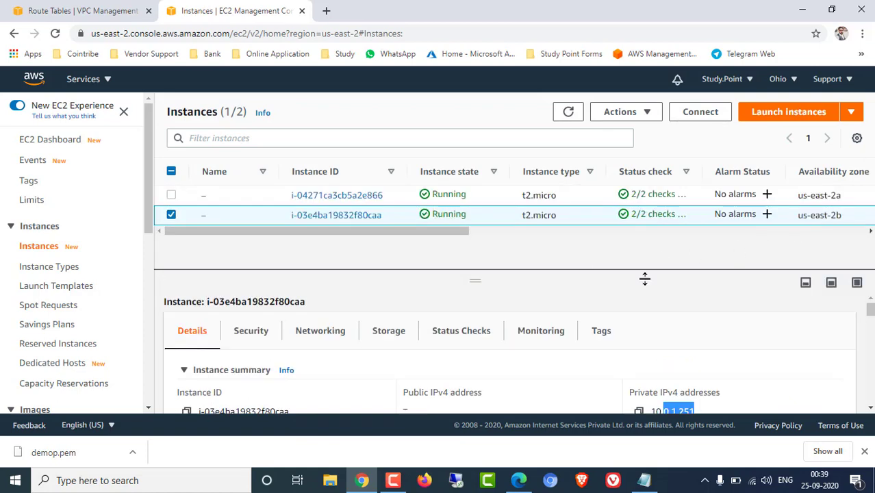
left_click(215, 215)
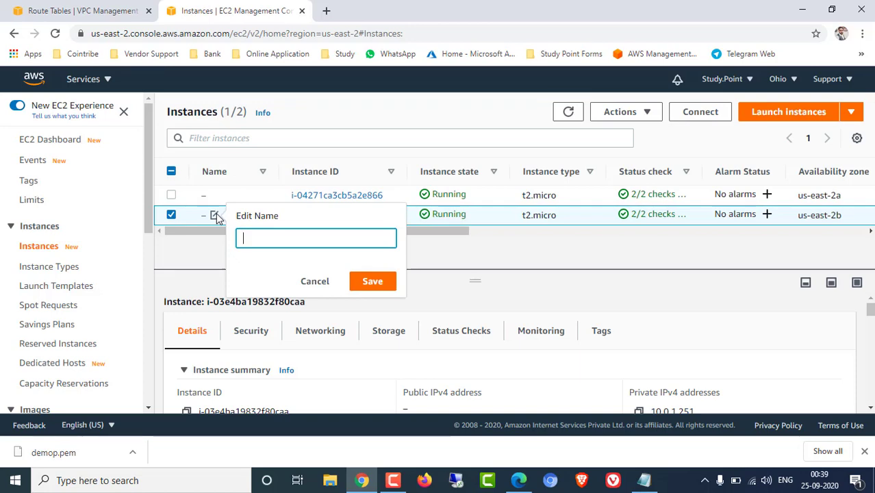
type("Public Subnet")
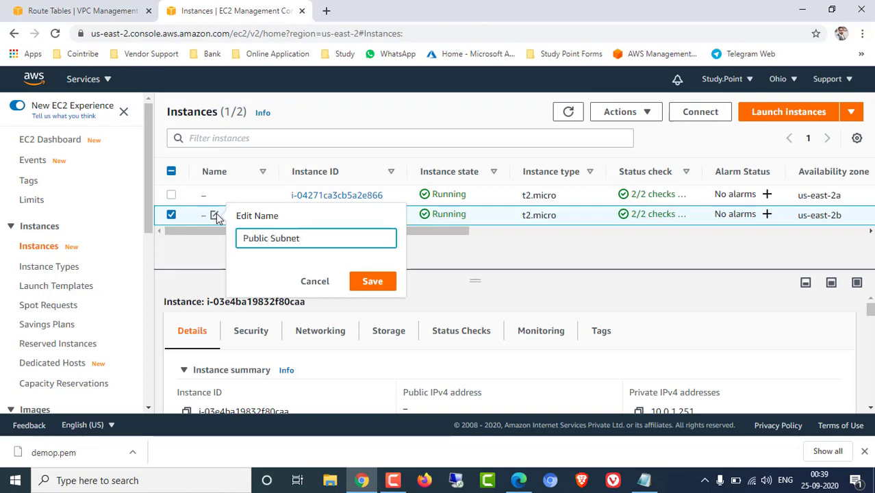
left_click(372, 281)
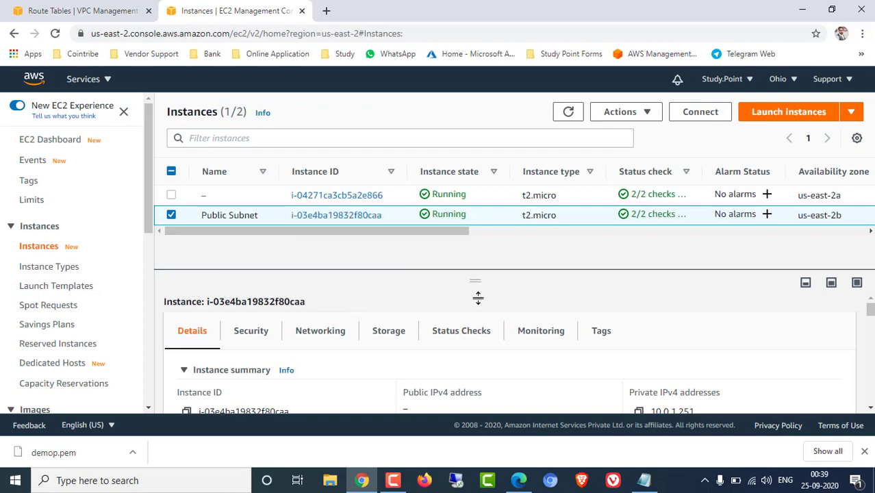
- Select the unnamed us-east-2a instance and examine its private IPv4 address, VPC and subnet in the instance summary
left_click(223, 194)
scroll(505, 356, "down", 1)
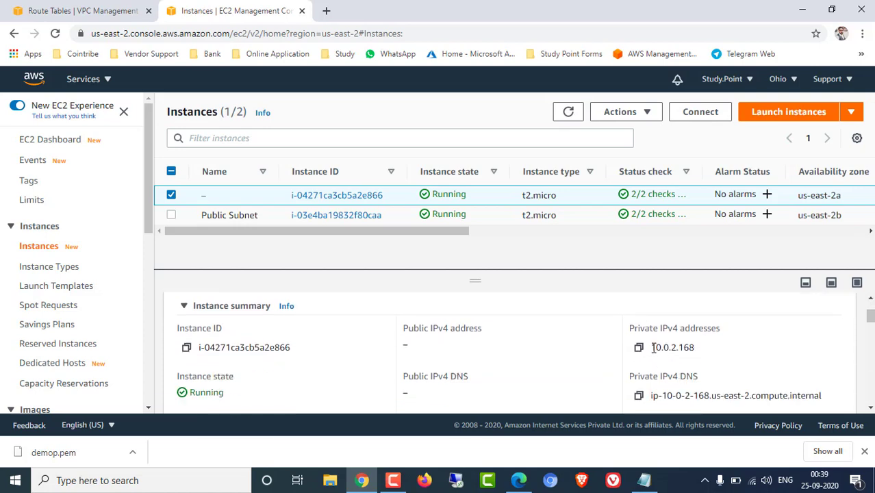
left_click_drag(651, 347, 699, 349)
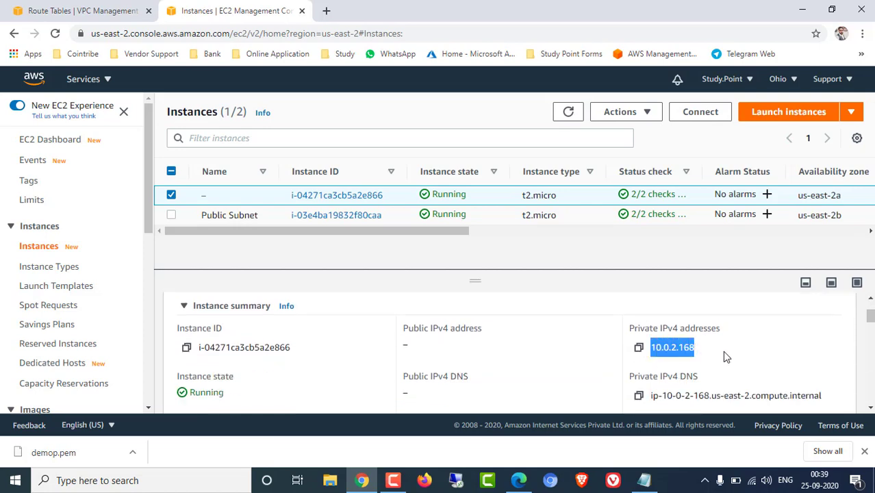
scroll(726, 356, "down", 1)
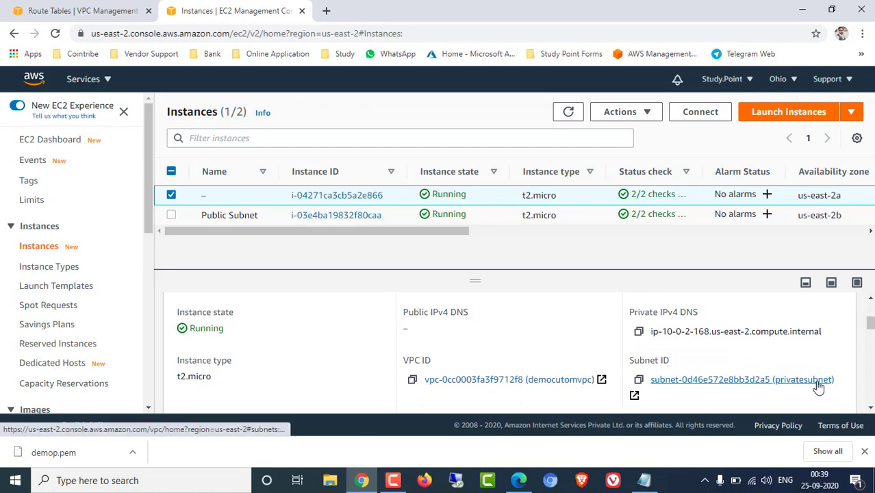
scroll(609, 357, "up", 2)
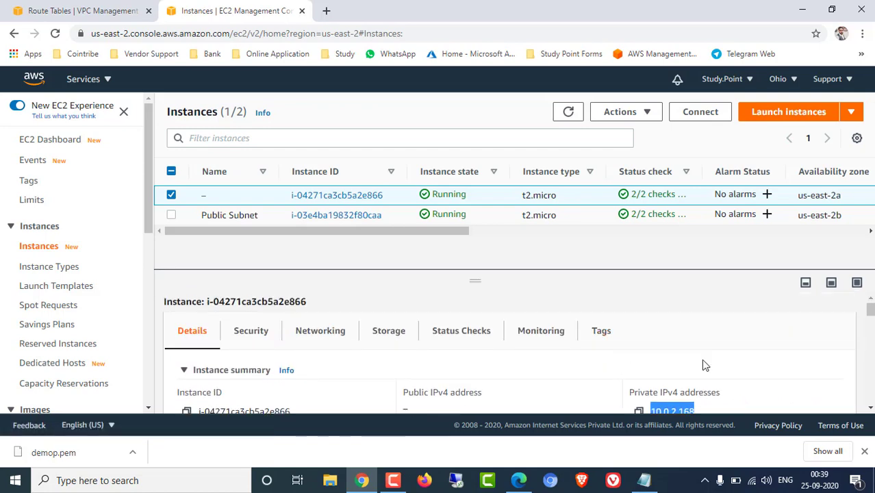
scroll(649, 378, "down", 2)
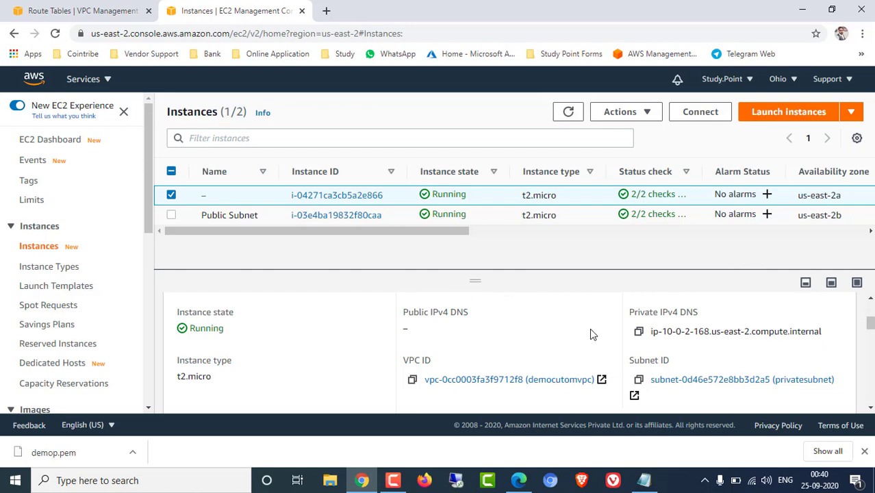
scroll(590, 331, "down", 1)
scroll(551, 325, "up", 3)
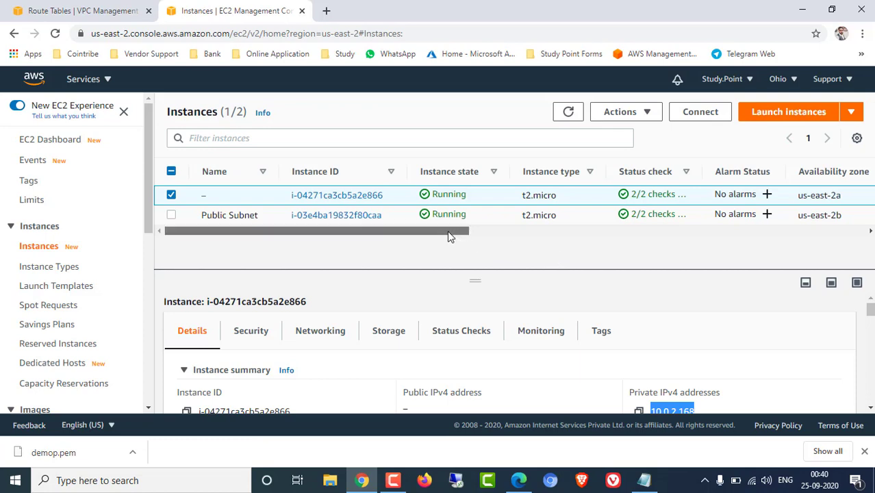
left_click_drag(449, 233, 396, 256)
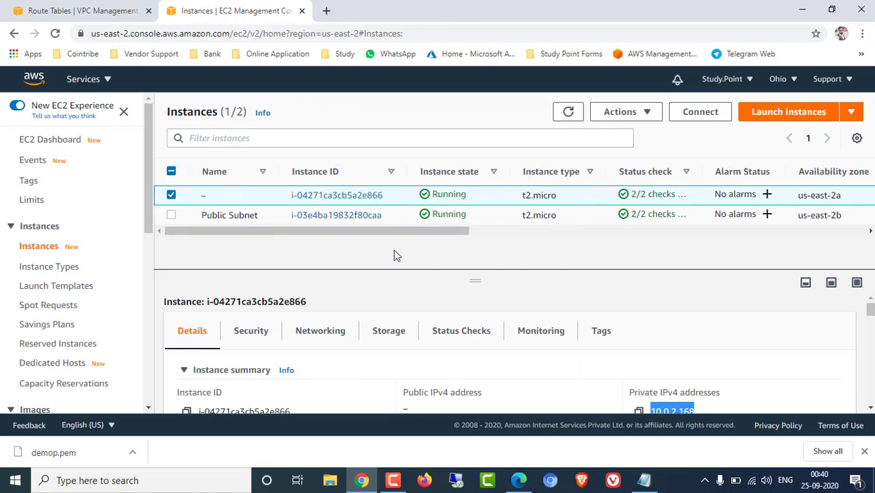